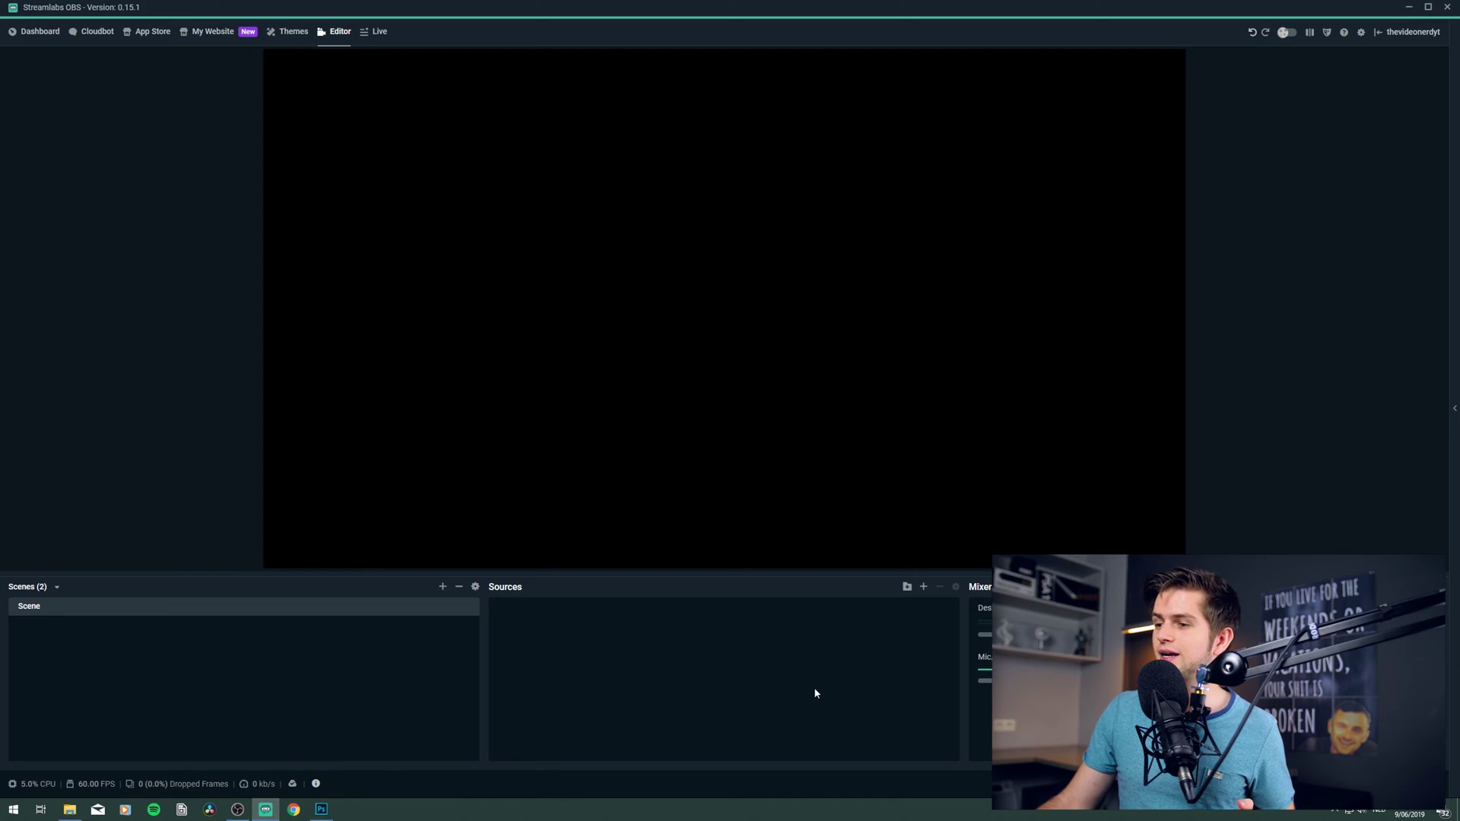
Step: Add a Stream Label source named "Recent follow" to the scene
{"action": "left_click", "coordinate": [923, 590]}
{"action": "scroll", "coordinate": [981, 495], "scroll_direction": "down", "scroll_amount": 1}
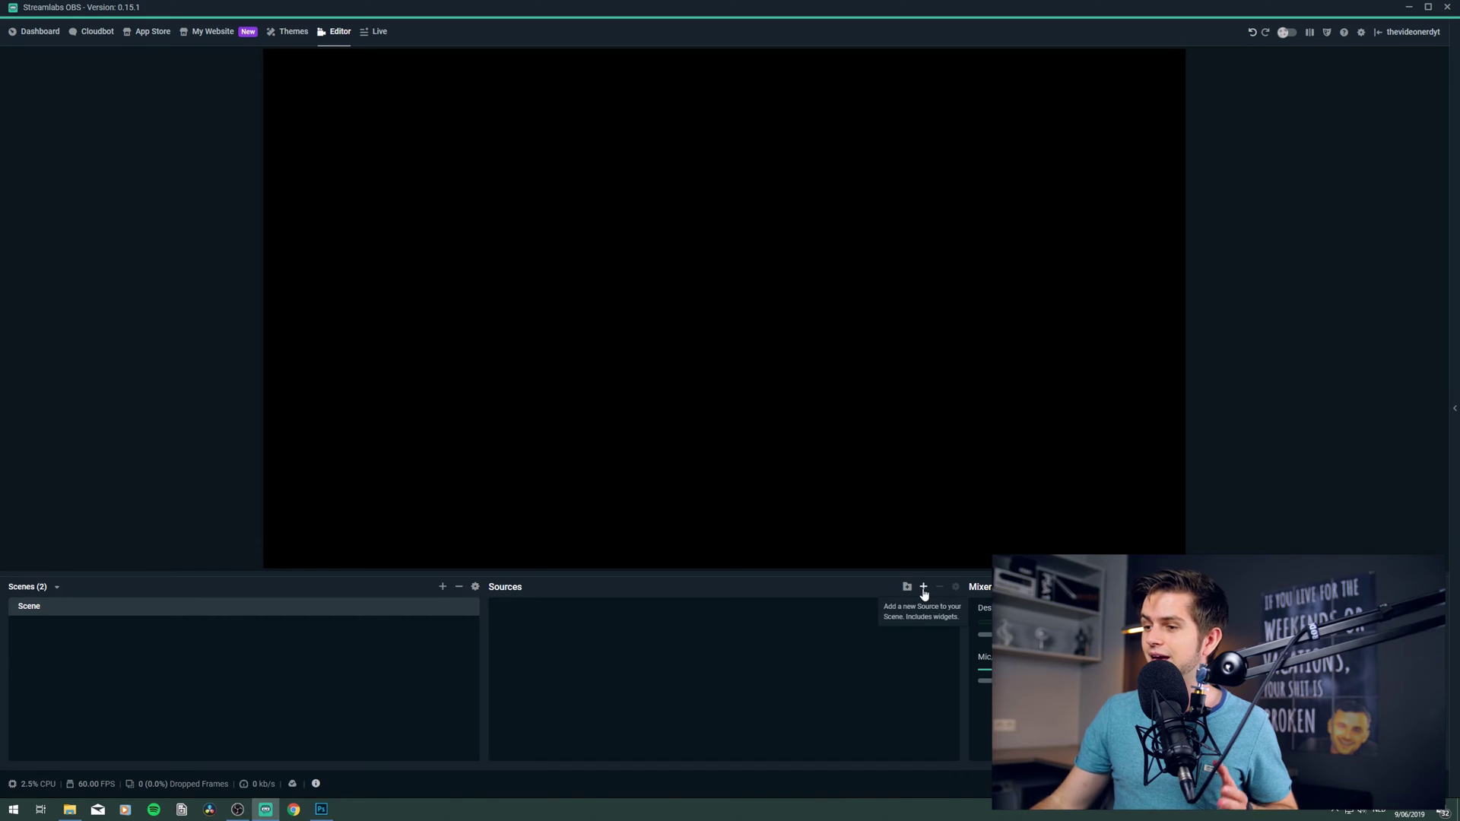
{"action": "left_click", "coordinate": [923, 588]}
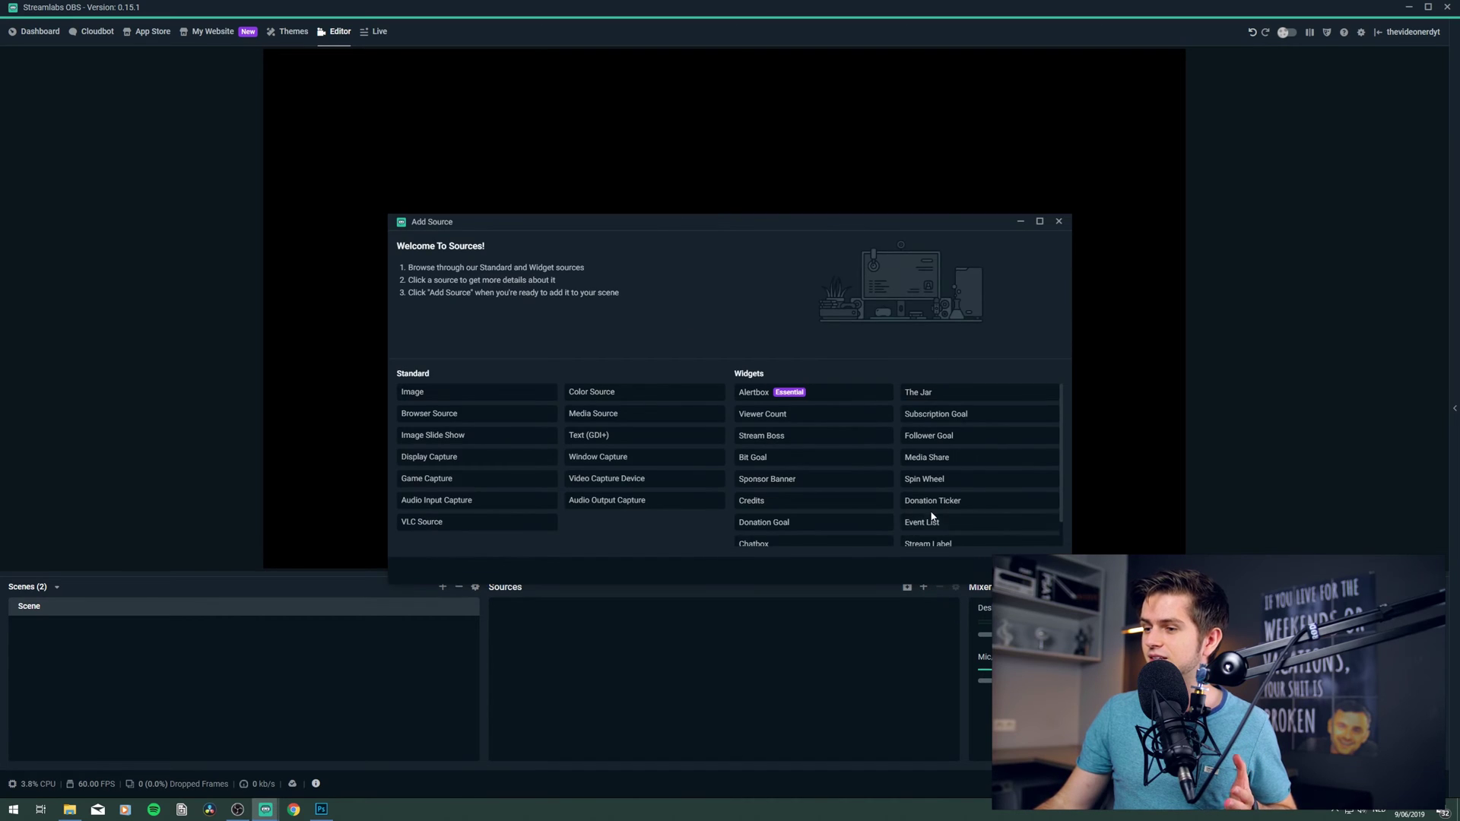
{"action": "scroll", "coordinate": [931, 517], "scroll_direction": "down", "scroll_amount": 1}
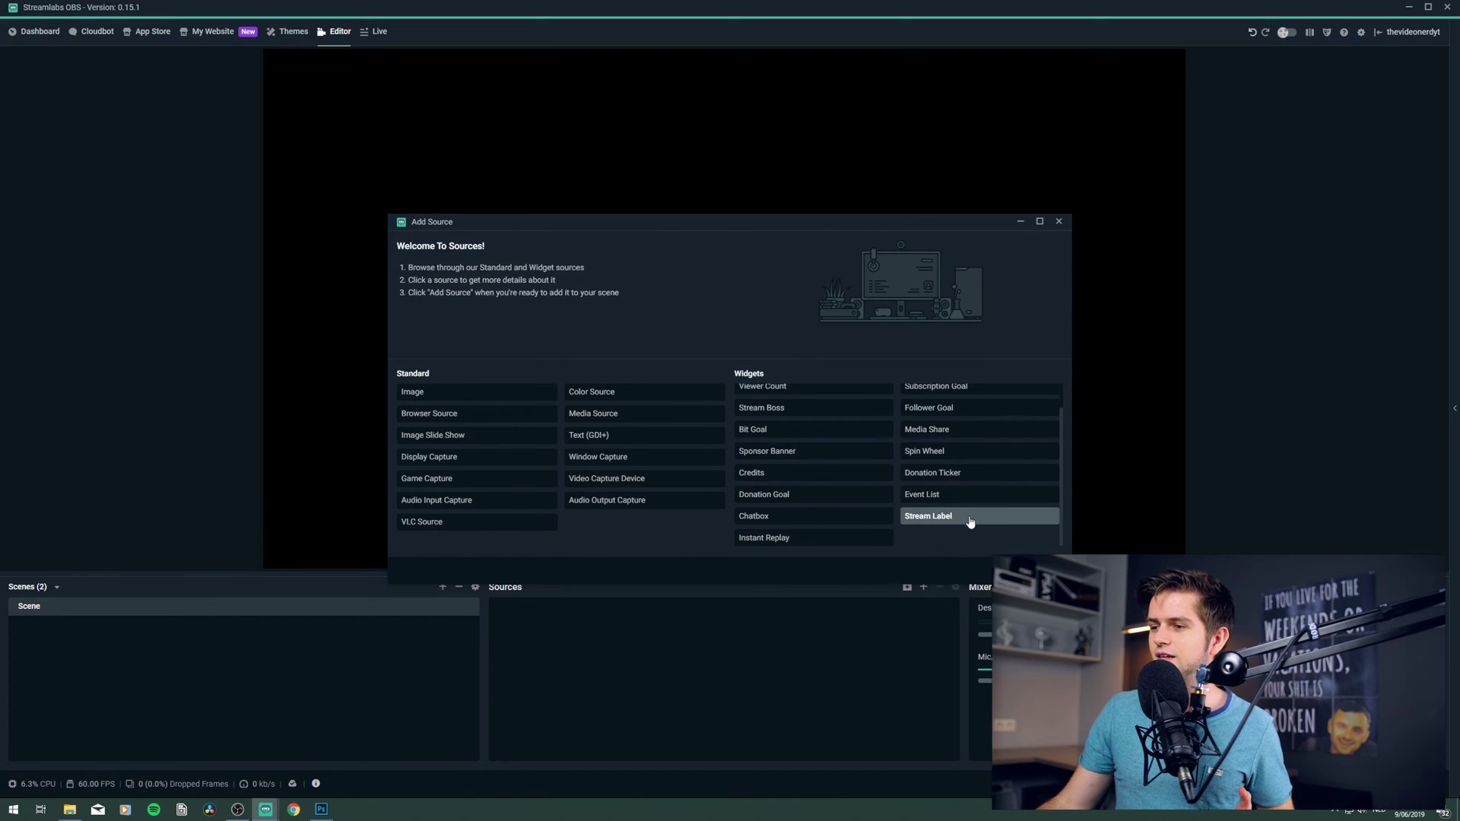
{"action": "left_click", "coordinate": [949, 522]}
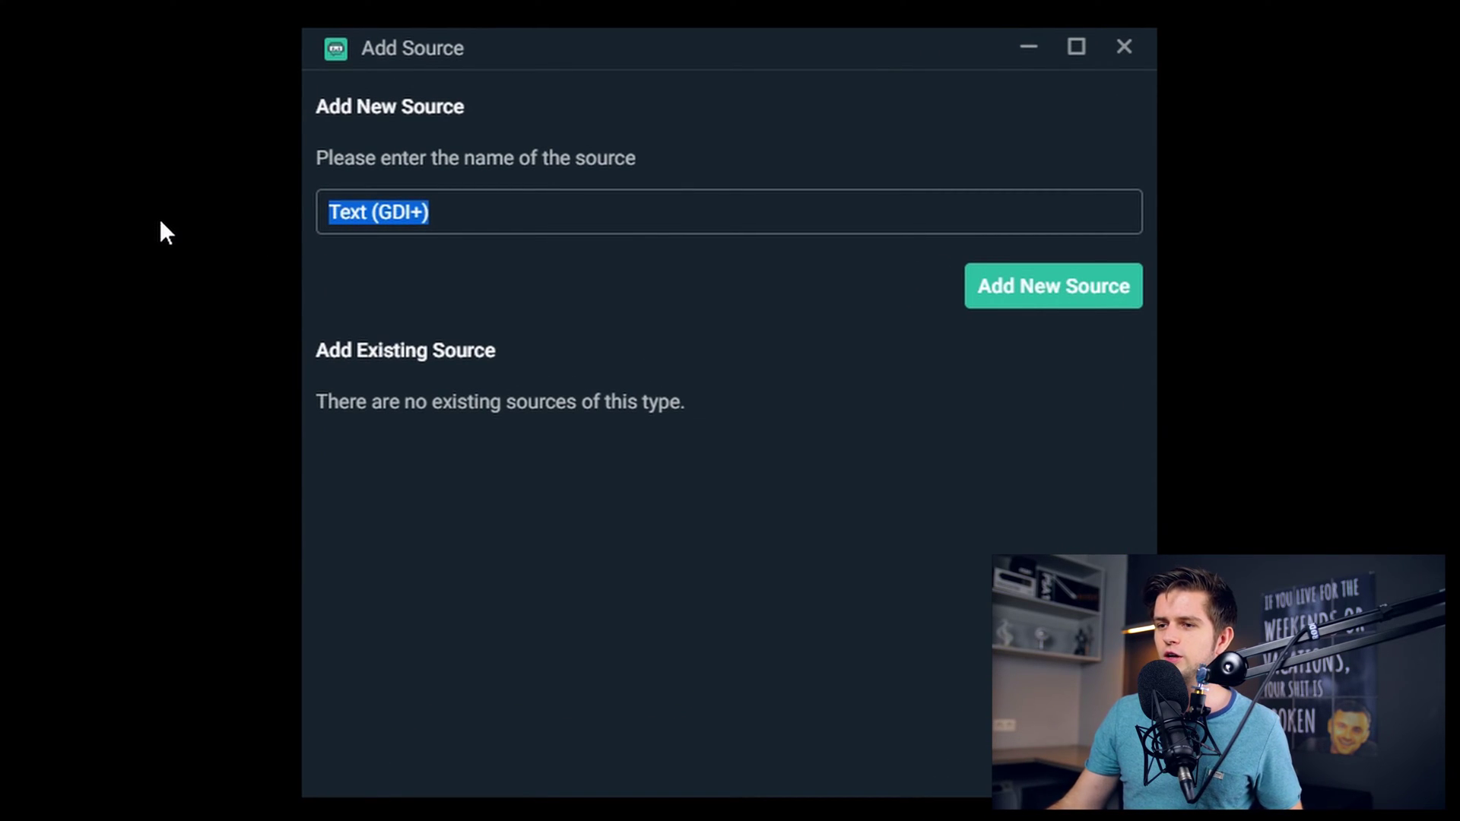
{"action": "type", "text": "Recent follow"}
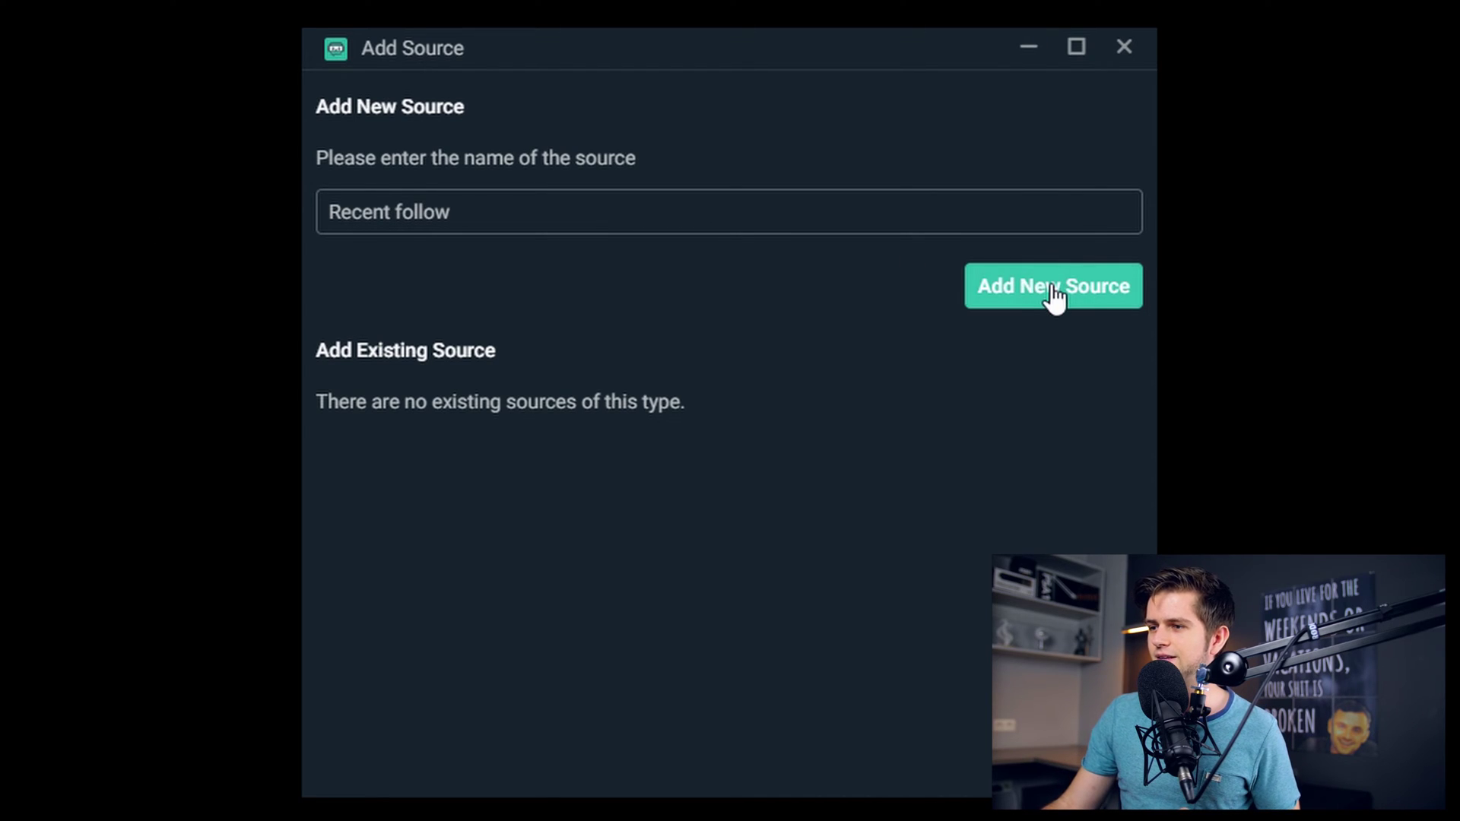
{"action": "left_click", "coordinate": [1055, 290]}
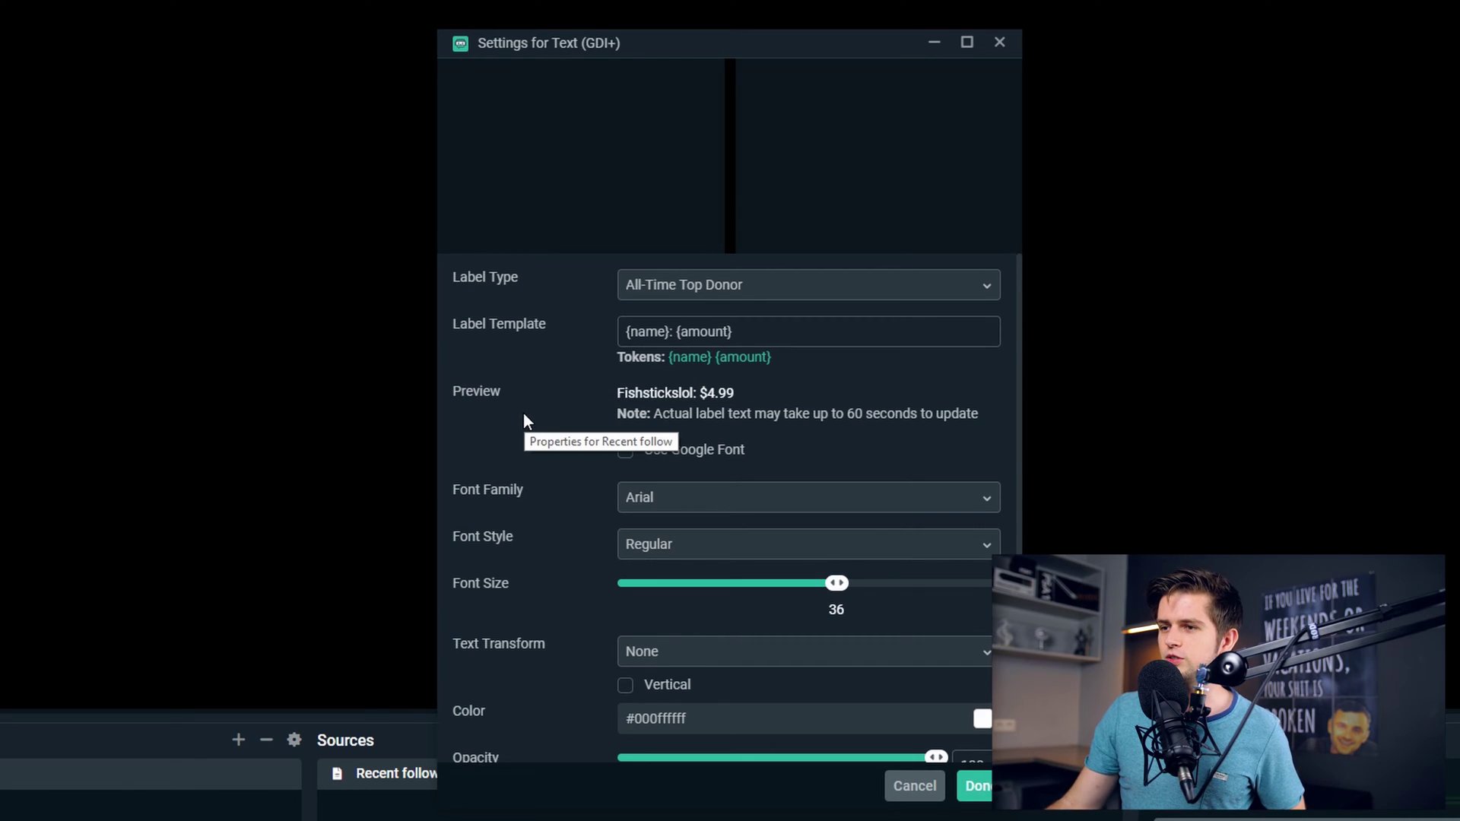
Step: Set the label type of the Recent follow source to Most Recent Follower
{"action": "left_click", "coordinate": [959, 296]}
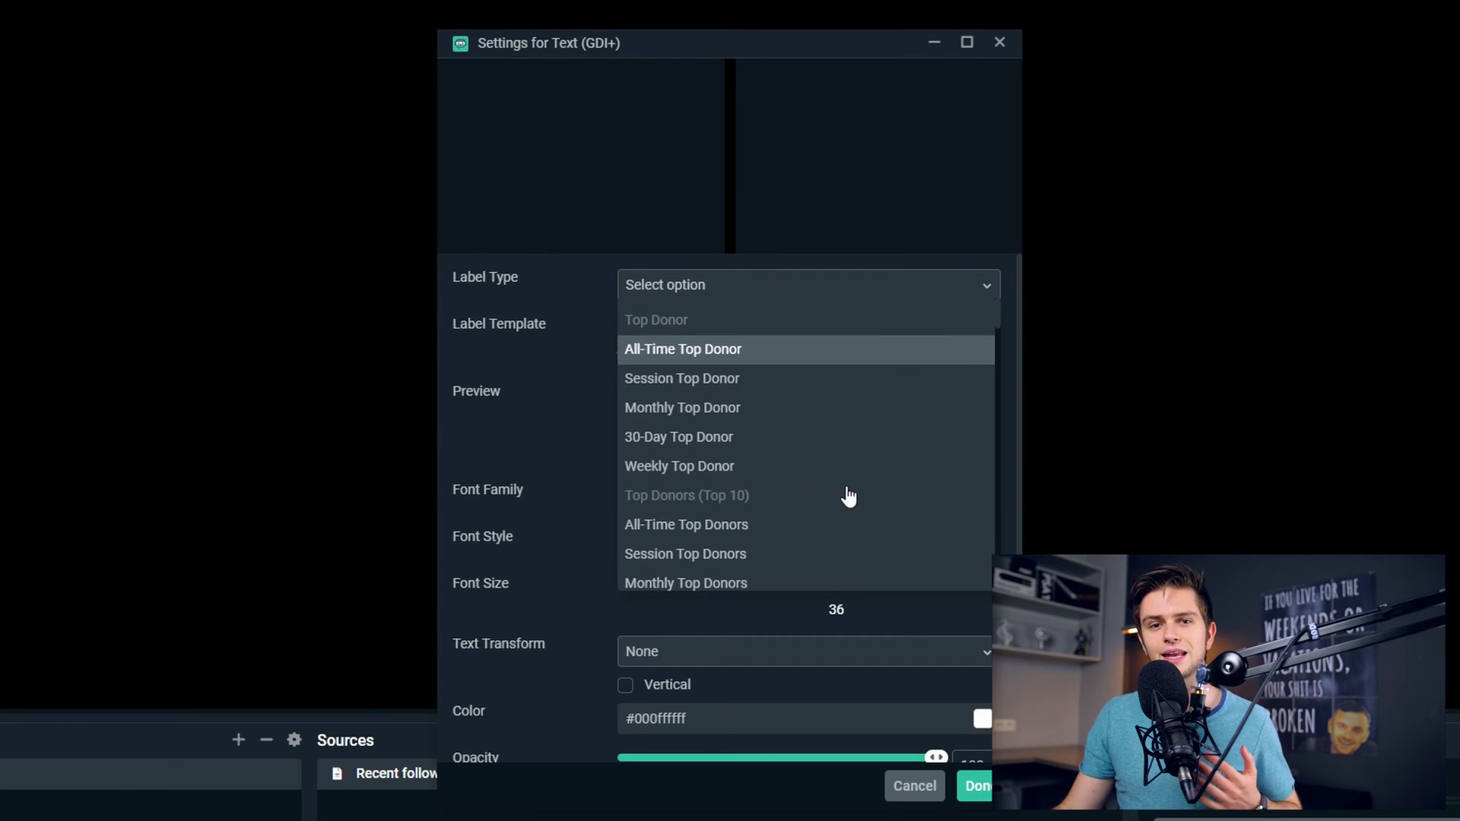
{"action": "scroll", "coordinate": [848, 497], "scroll_direction": "down", "scroll_amount": 10}
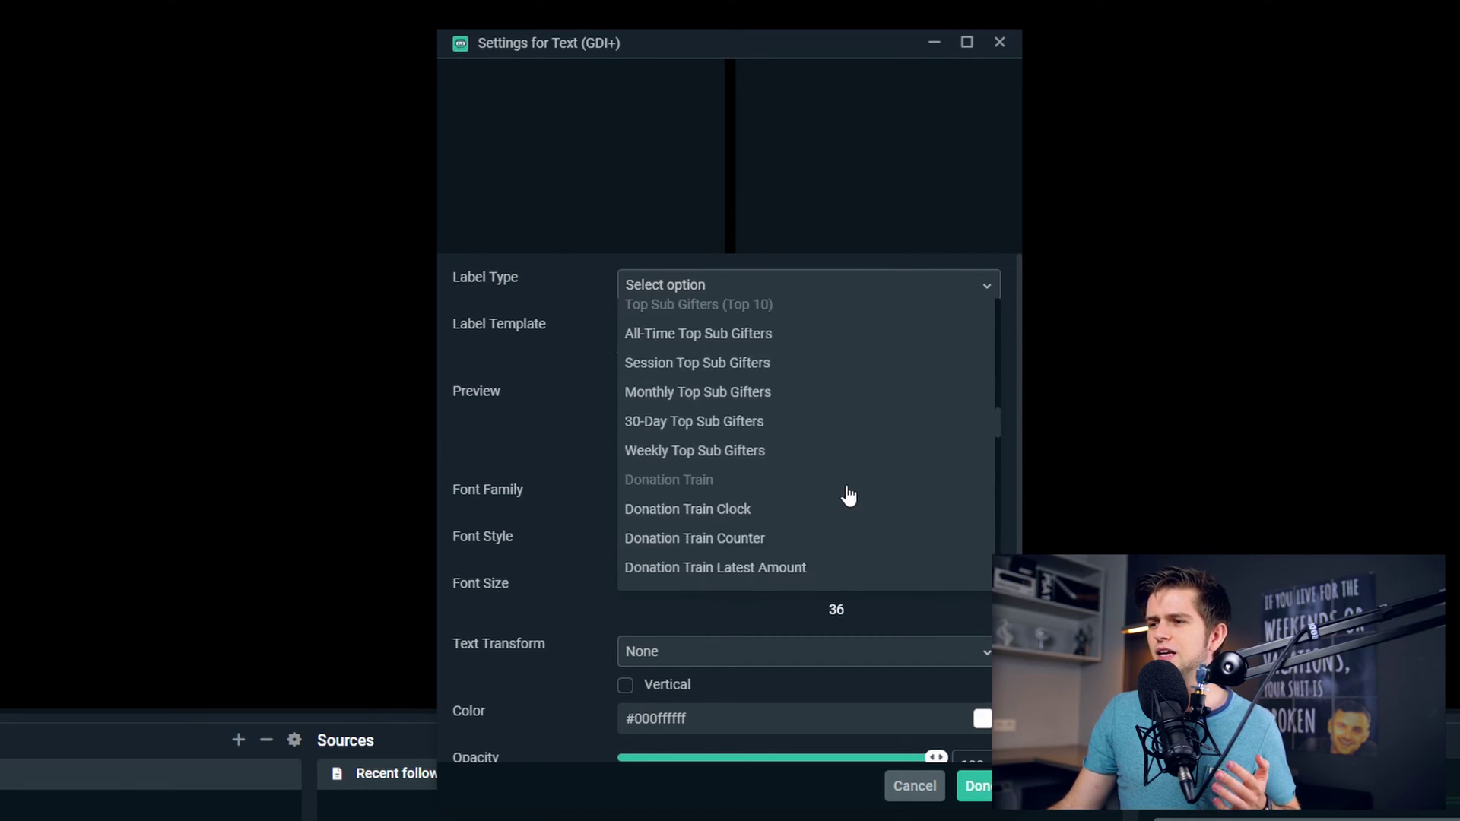
{"action": "scroll", "coordinate": [849, 497], "scroll_direction": "down", "scroll_amount": 5}
{"action": "scroll", "coordinate": [867, 492], "scroll_direction": "down", "scroll_amount": 5}
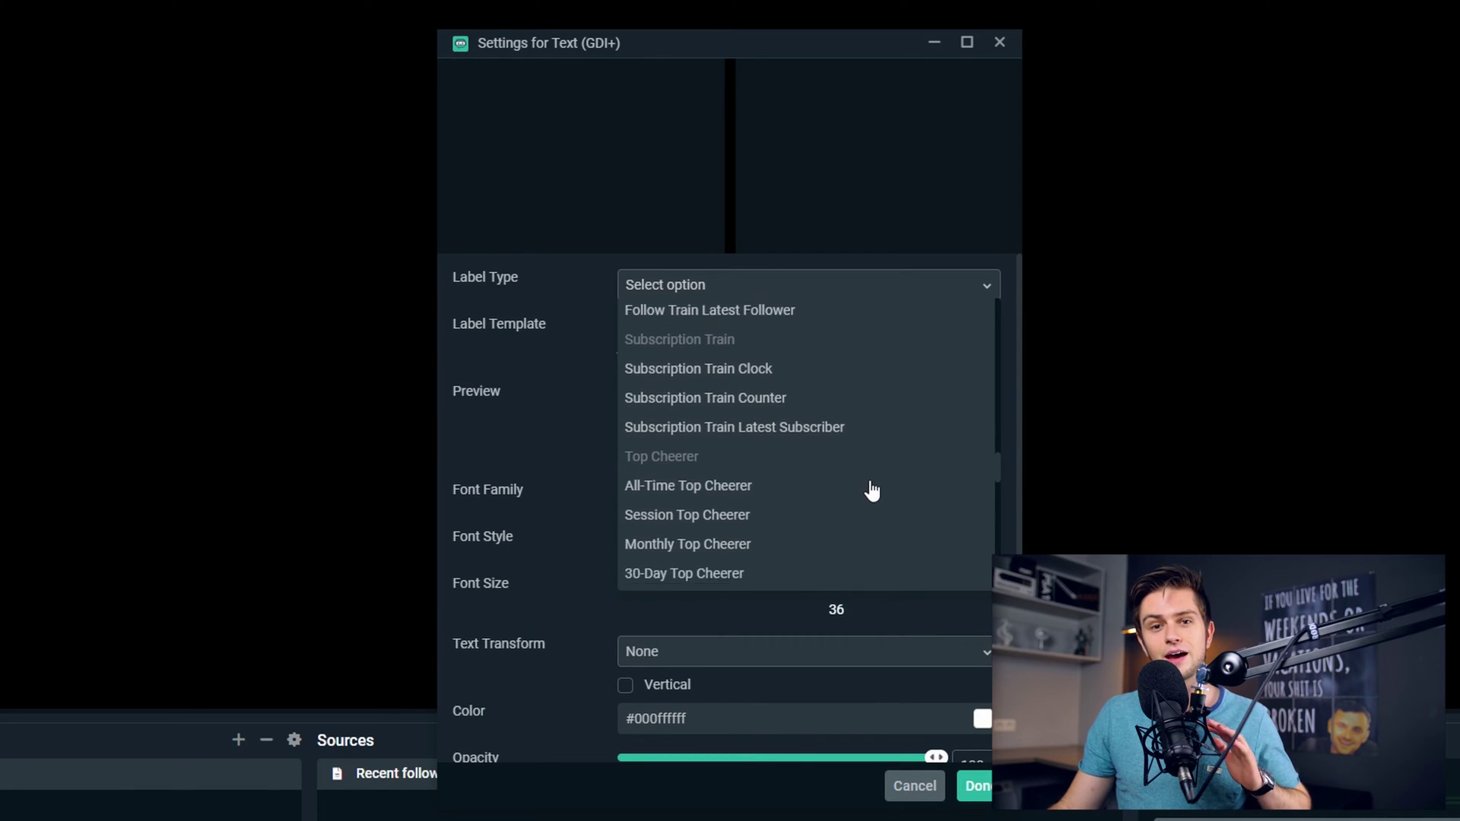
{"action": "scroll", "coordinate": [872, 492], "scroll_direction": "down", "scroll_amount": 5}
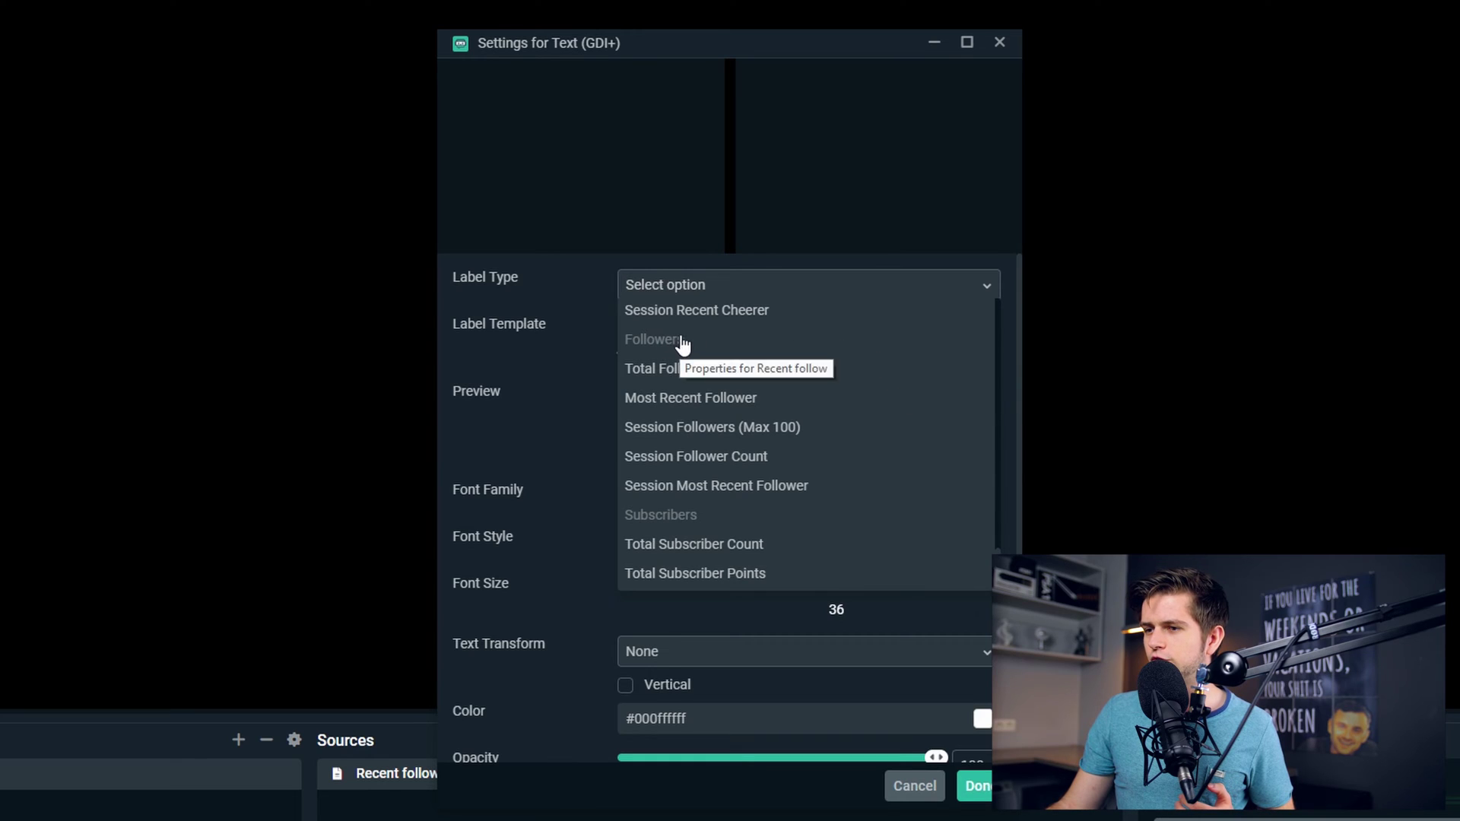
{"action": "left_click", "coordinate": [723, 403]}
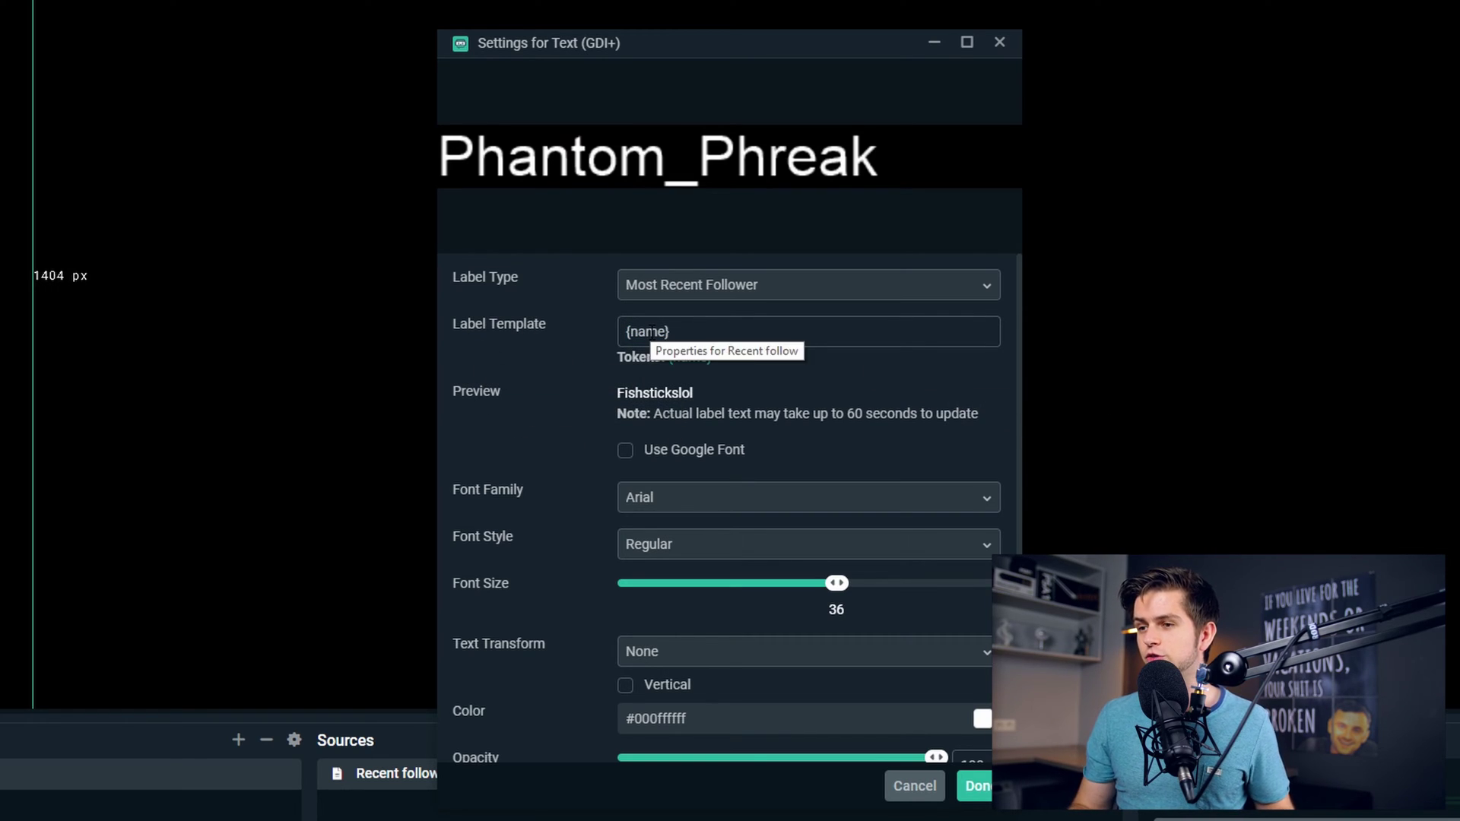
Step: Set the label template to "Recent follow: {name}" and apply the source settings
{"action": "triple_click", "coordinate": [877, 334]}
{"action": "left_click", "coordinate": [697, 331]}
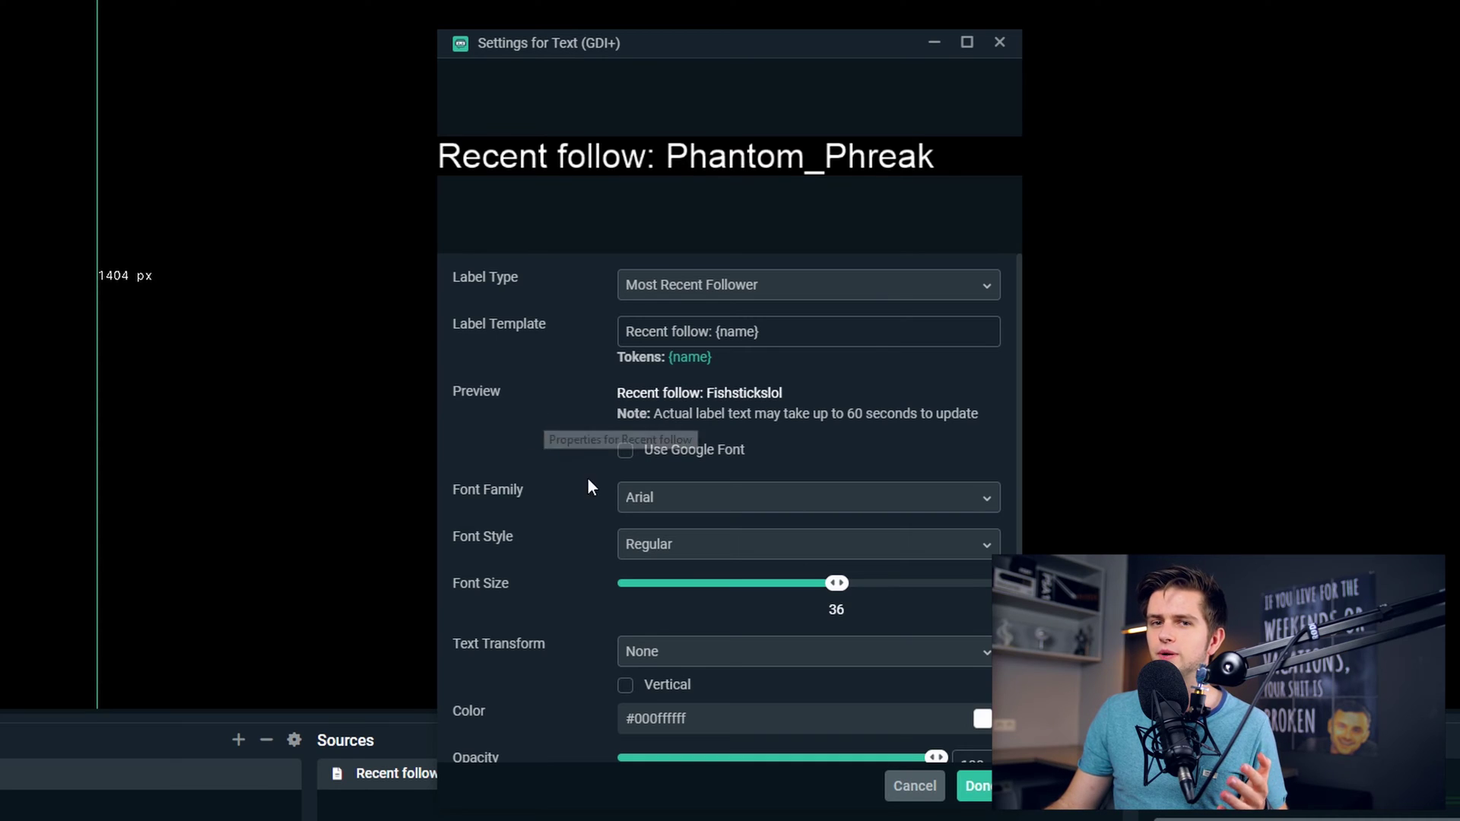
{"action": "scroll", "coordinate": [918, 517], "scroll_direction": "down", "scroll_amount": 3}
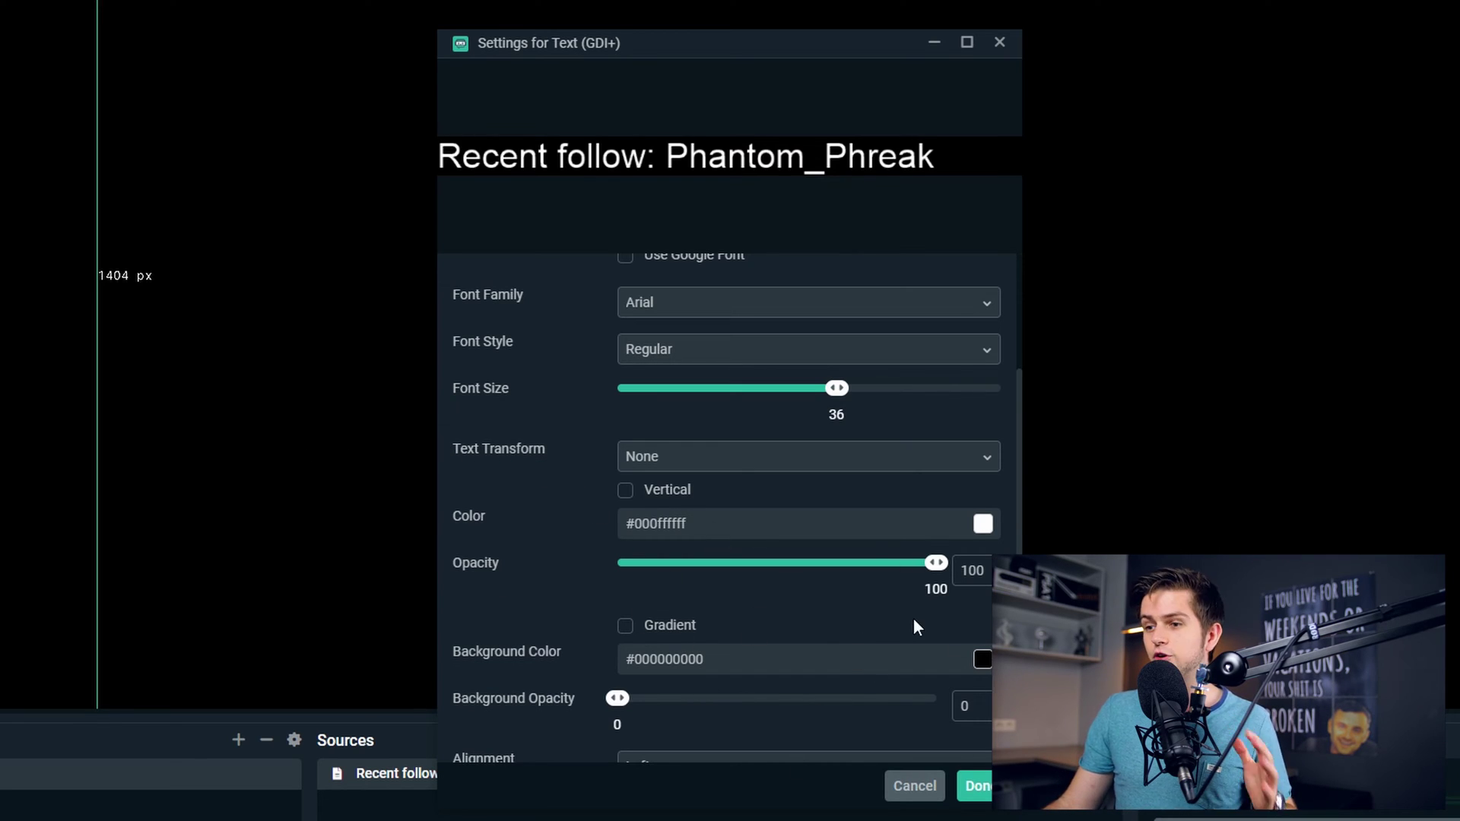
{"action": "left_click", "coordinate": [984, 791]}
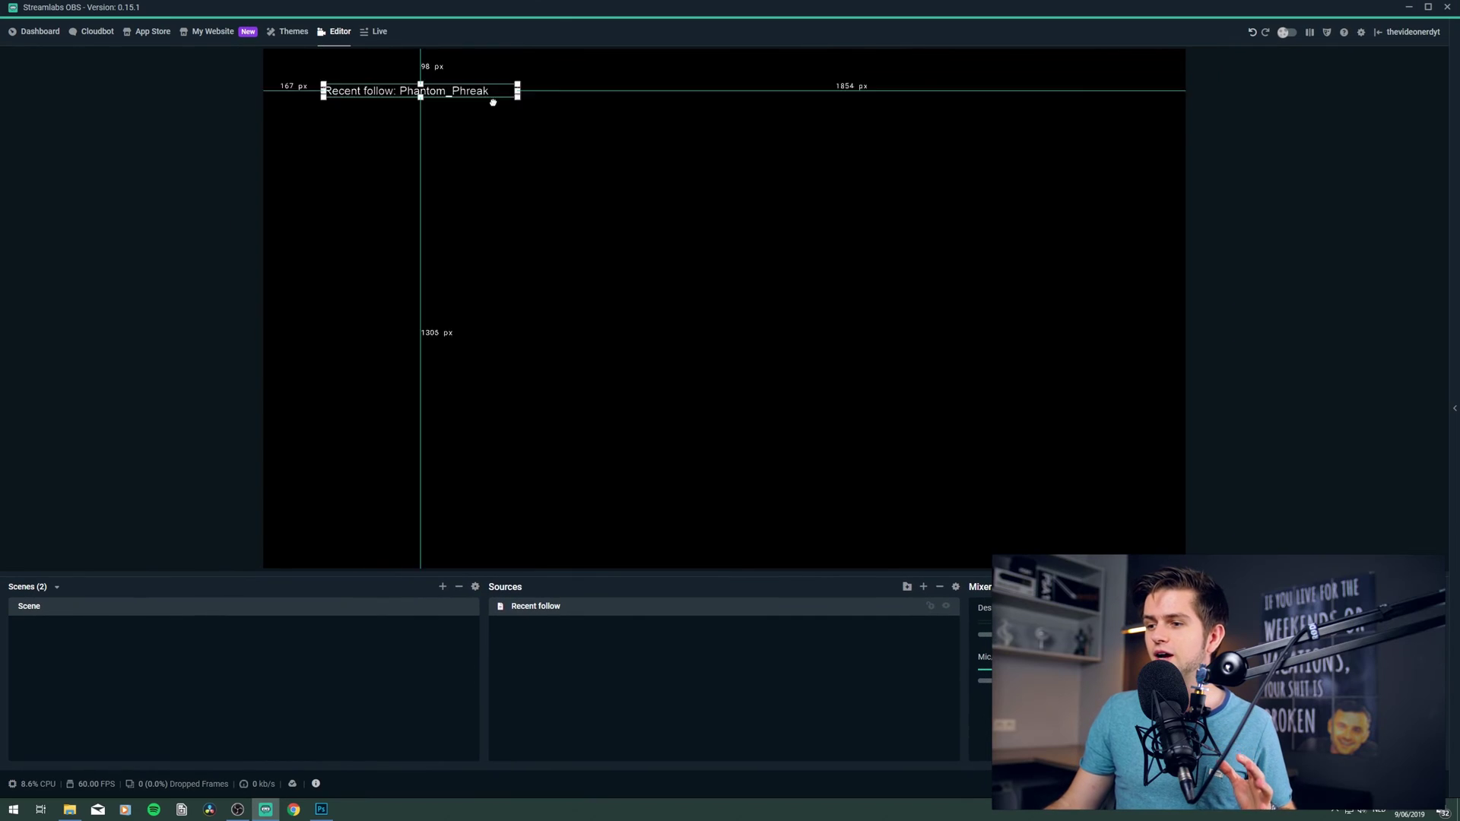
Step: Reduce the label's font size to 24 and place it near the canvas's lower-left corner, about 54 px from the left edge
{"action": "left_click_drag", "start_coordinate": [532, 180], "coordinate": [464, 245]}
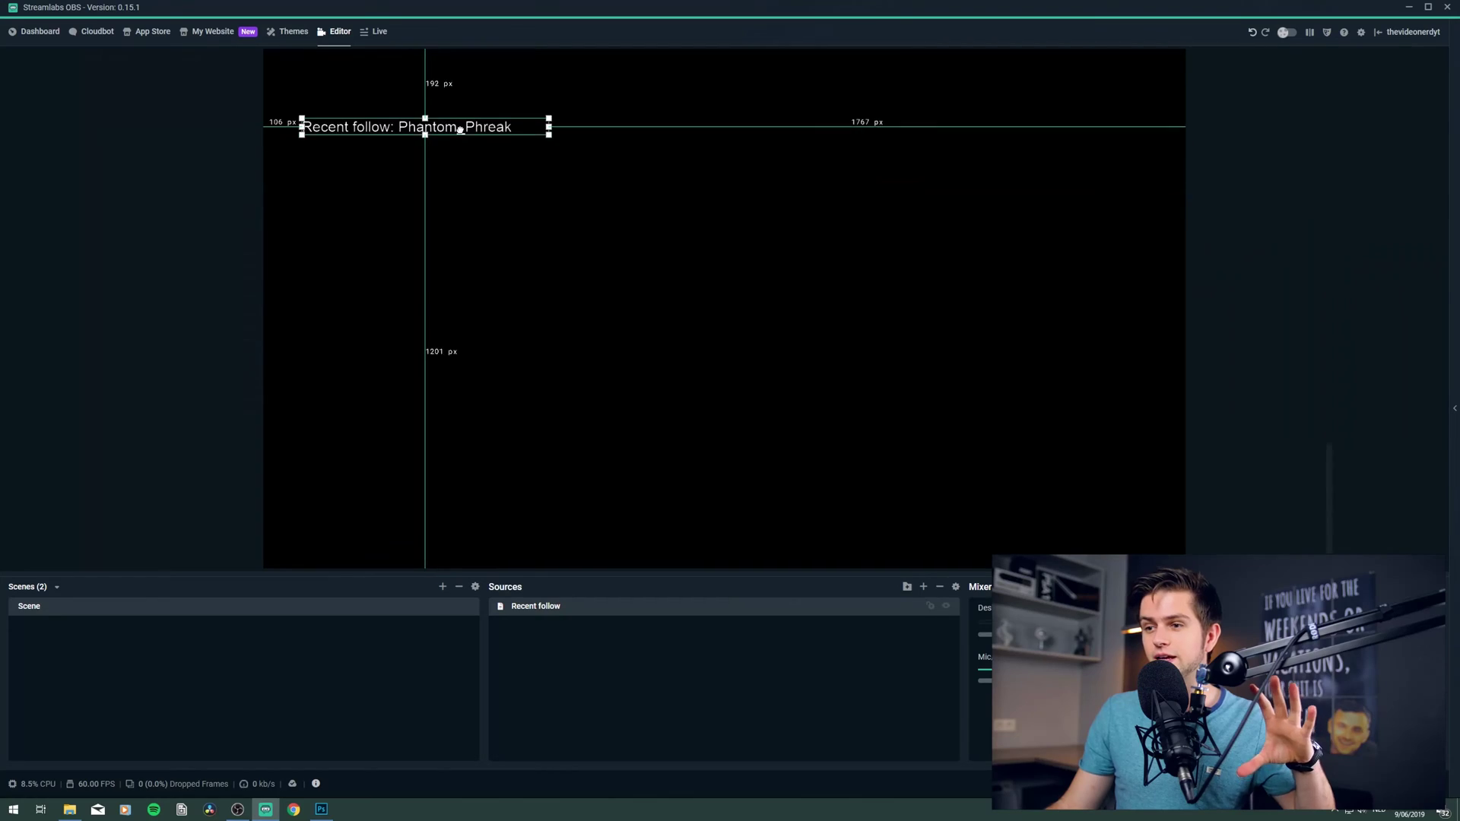
{"action": "left_click_drag", "start_coordinate": [451, 127], "coordinate": [451, 104]}
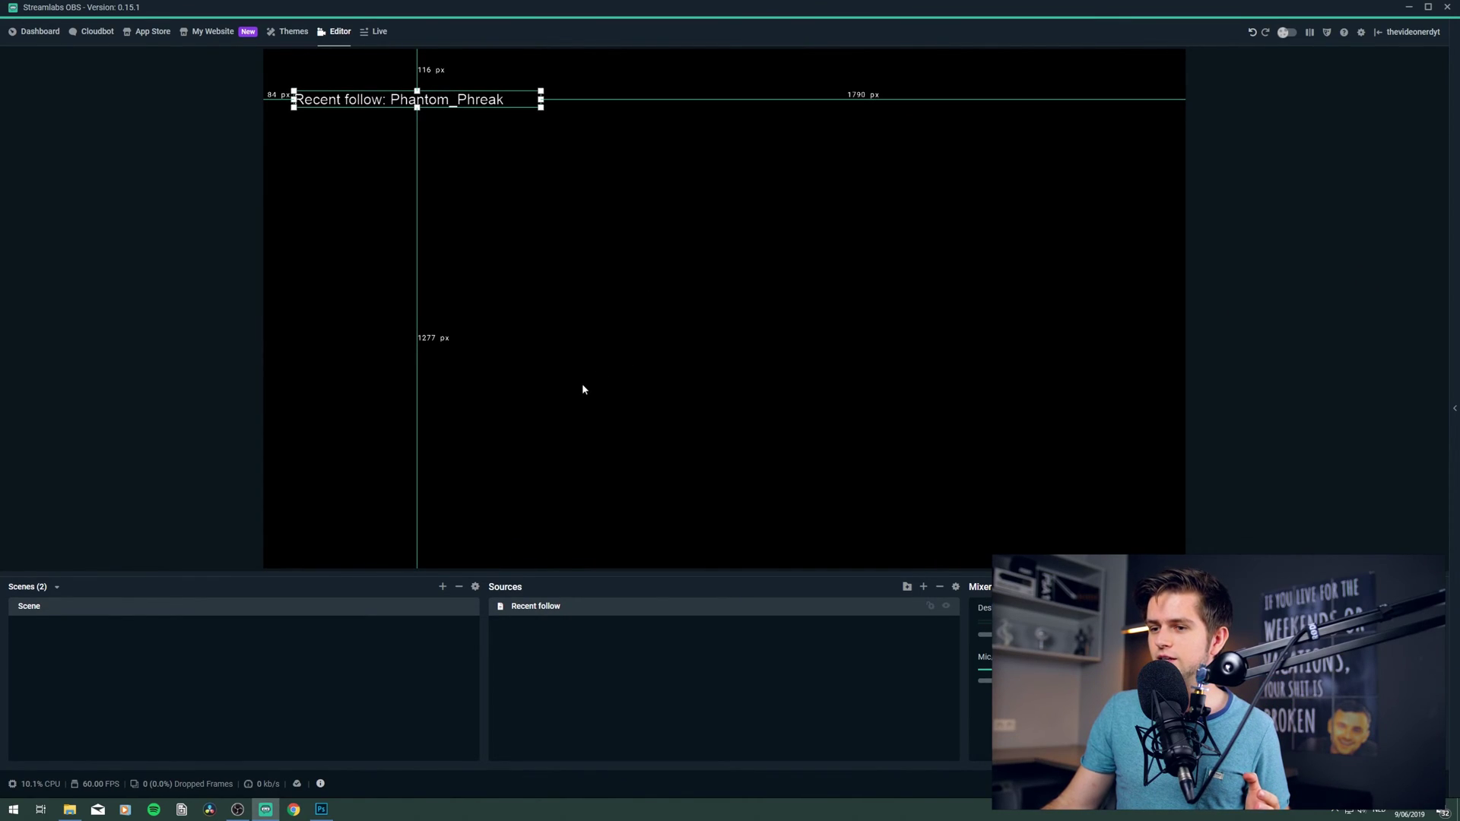
{"action": "double_click", "coordinate": [621, 609]}
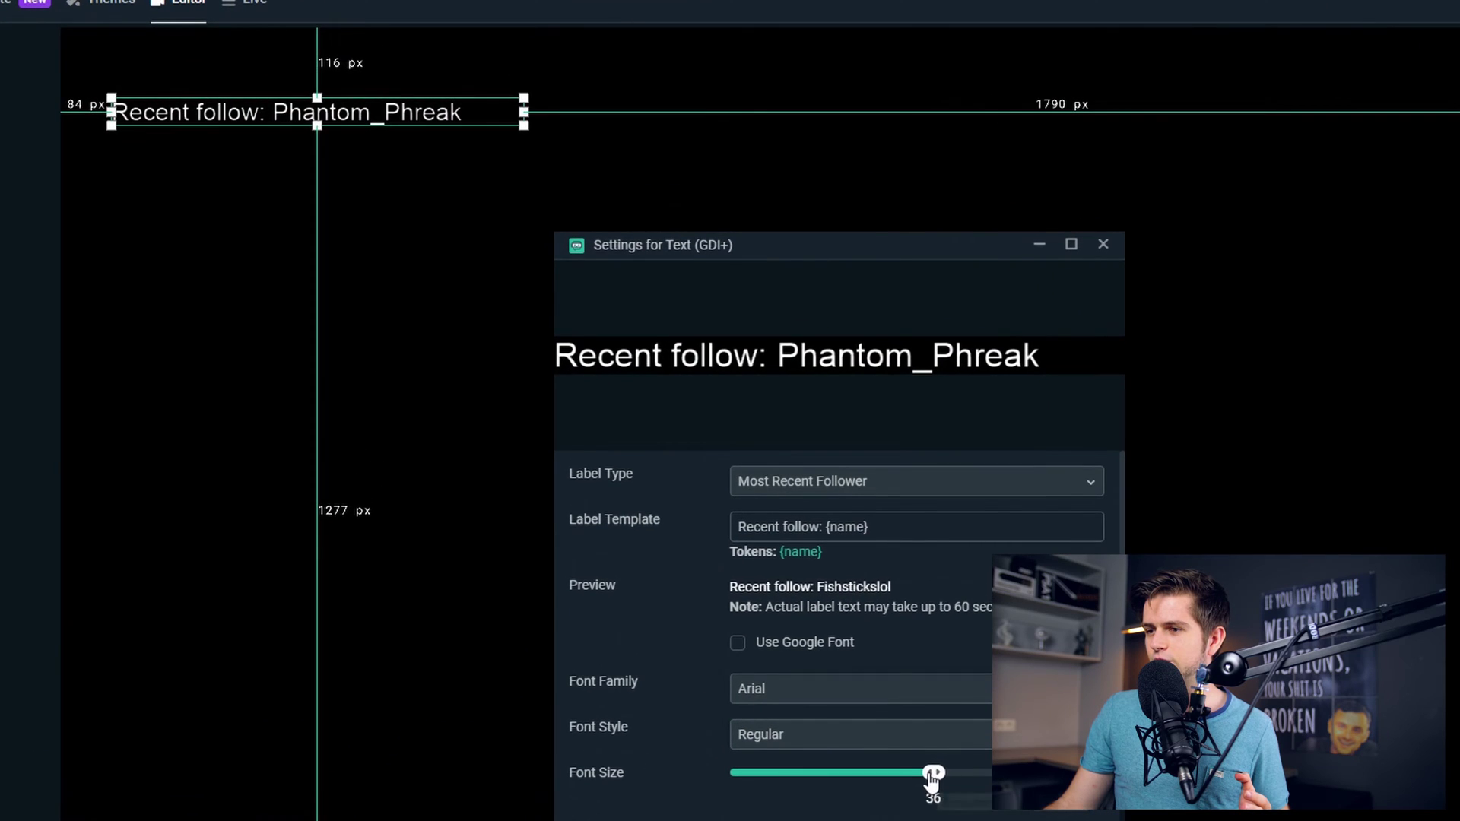
{"action": "mouse_move", "coordinate": [932, 775]}
{"action": "left_mouse_down"}
{"action": "mouse_move", "coordinate": [841, 774]}
{"action": "mouse_move", "coordinate": [971, 774]}
{"action": "mouse_move", "coordinate": [909, 776]}
{"action": "left_mouse_up"}
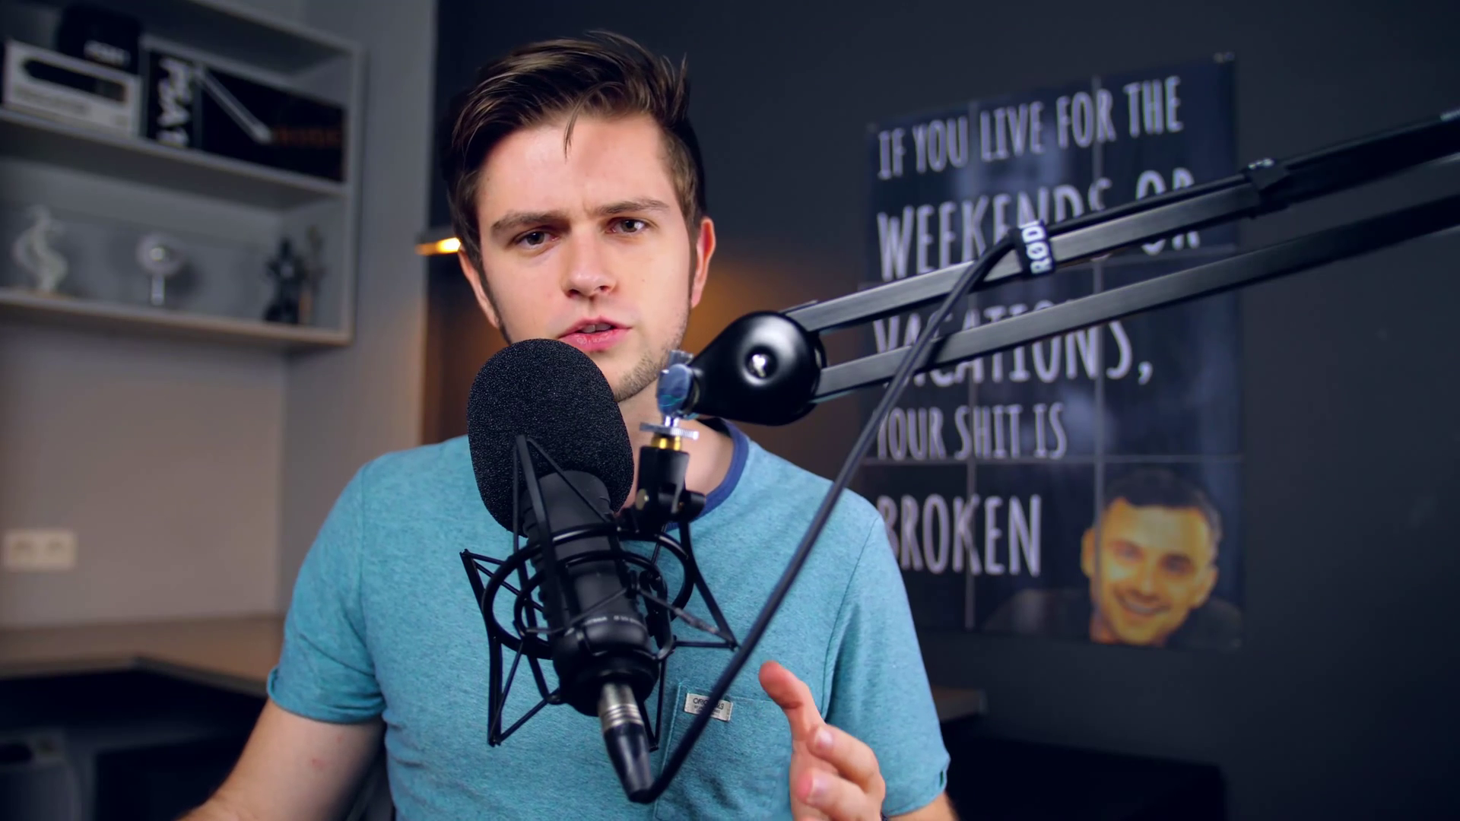
{"action": "mouse_move", "coordinate": [914, 774]}
{"action": "left_mouse_down"}
{"action": "mouse_move", "coordinate": [960, 779]}
{"action": "mouse_move", "coordinate": [910, 776]}
{"action": "mouse_move", "coordinate": [943, 775]}
{"action": "left_mouse_up"}
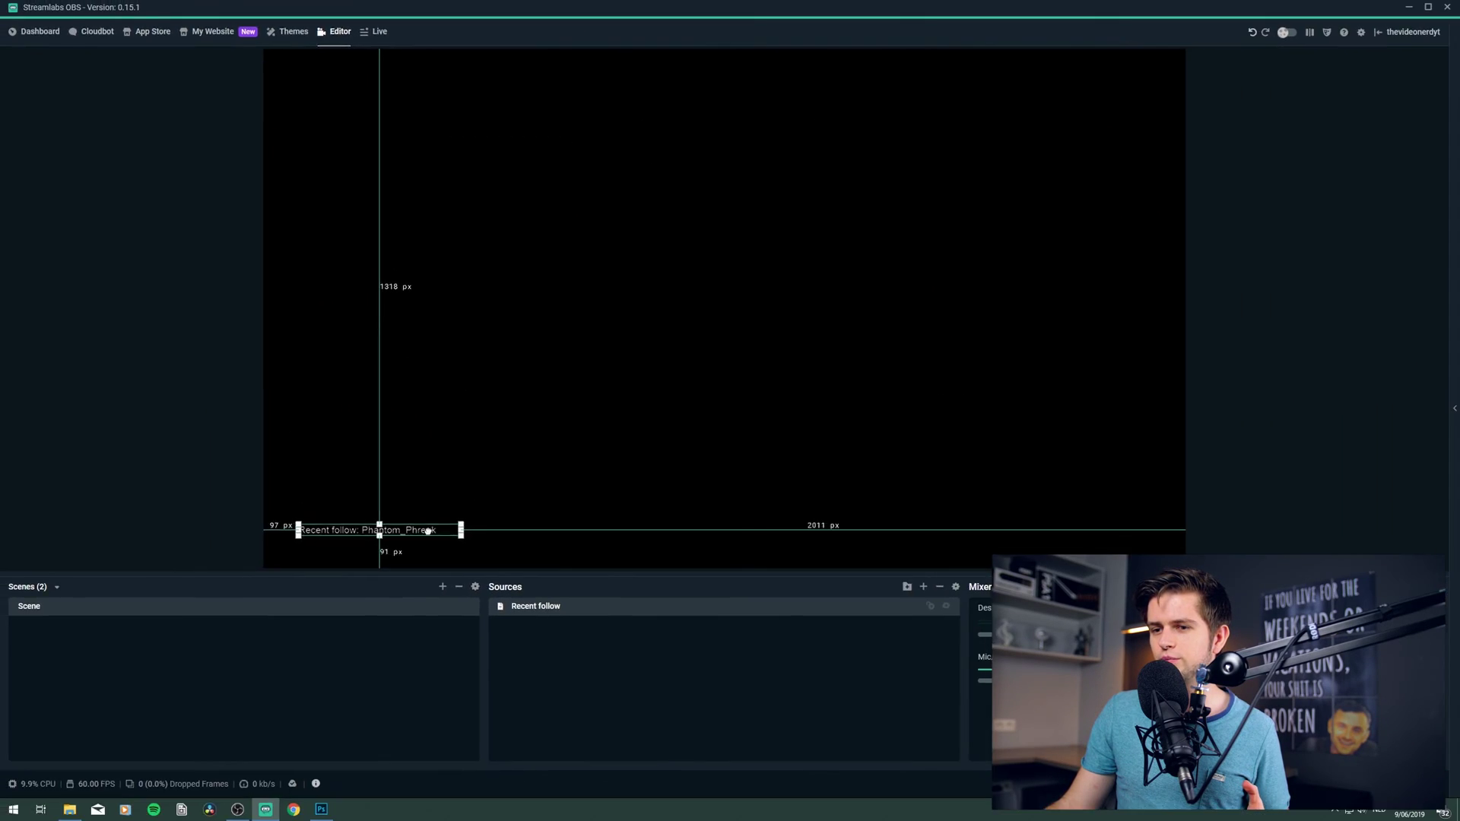
{"action": "left_click_drag", "start_coordinate": [331, 104], "coordinate": [306, 105]}
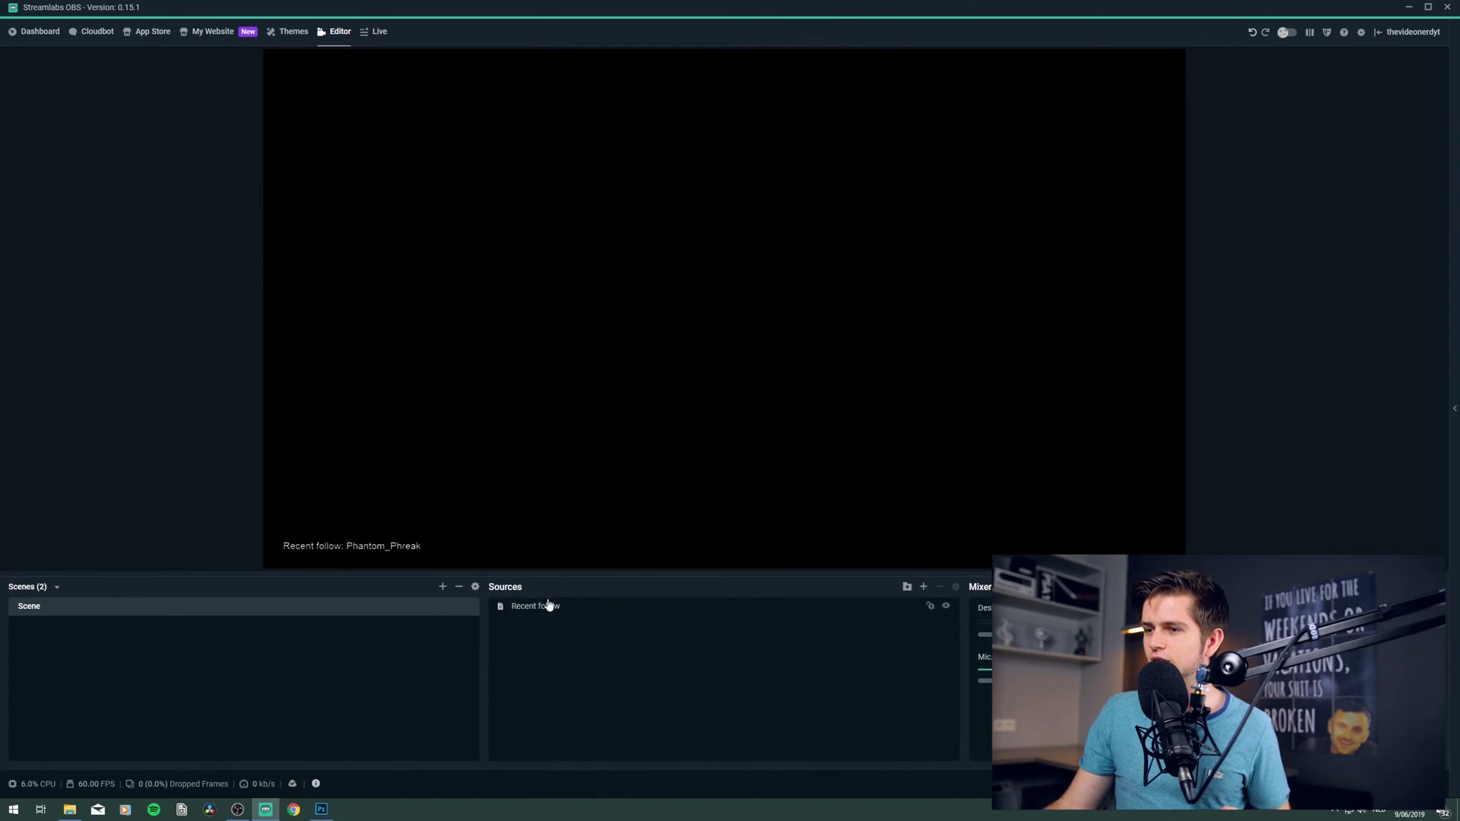
Step: Remove the "Recent follow:" prefix from the label template, keeping only {name}, and apply the settings
{"action": "left_click", "coordinate": [561, 606]}
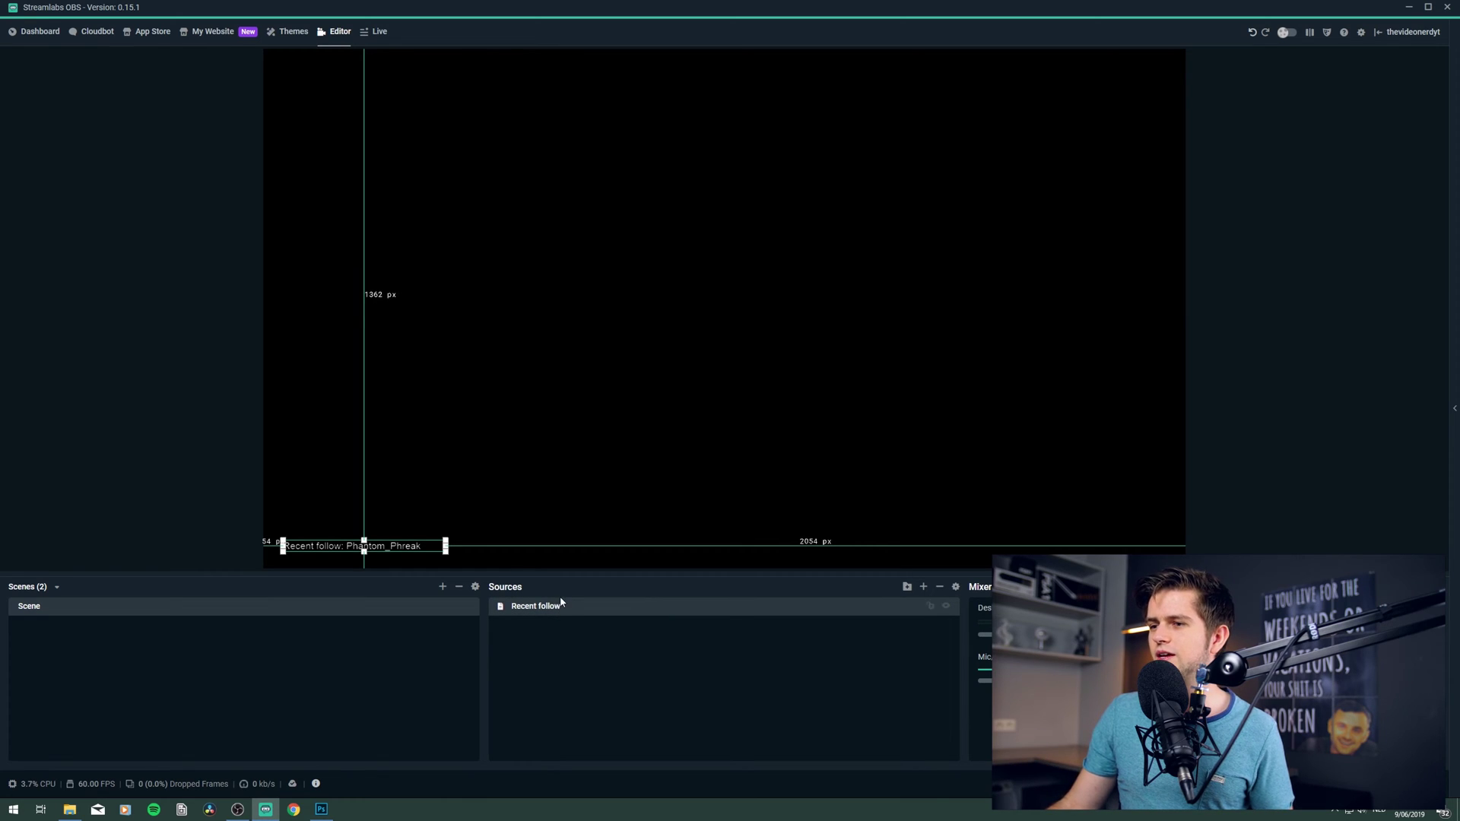
{"action": "double_click", "coordinate": [591, 615]}
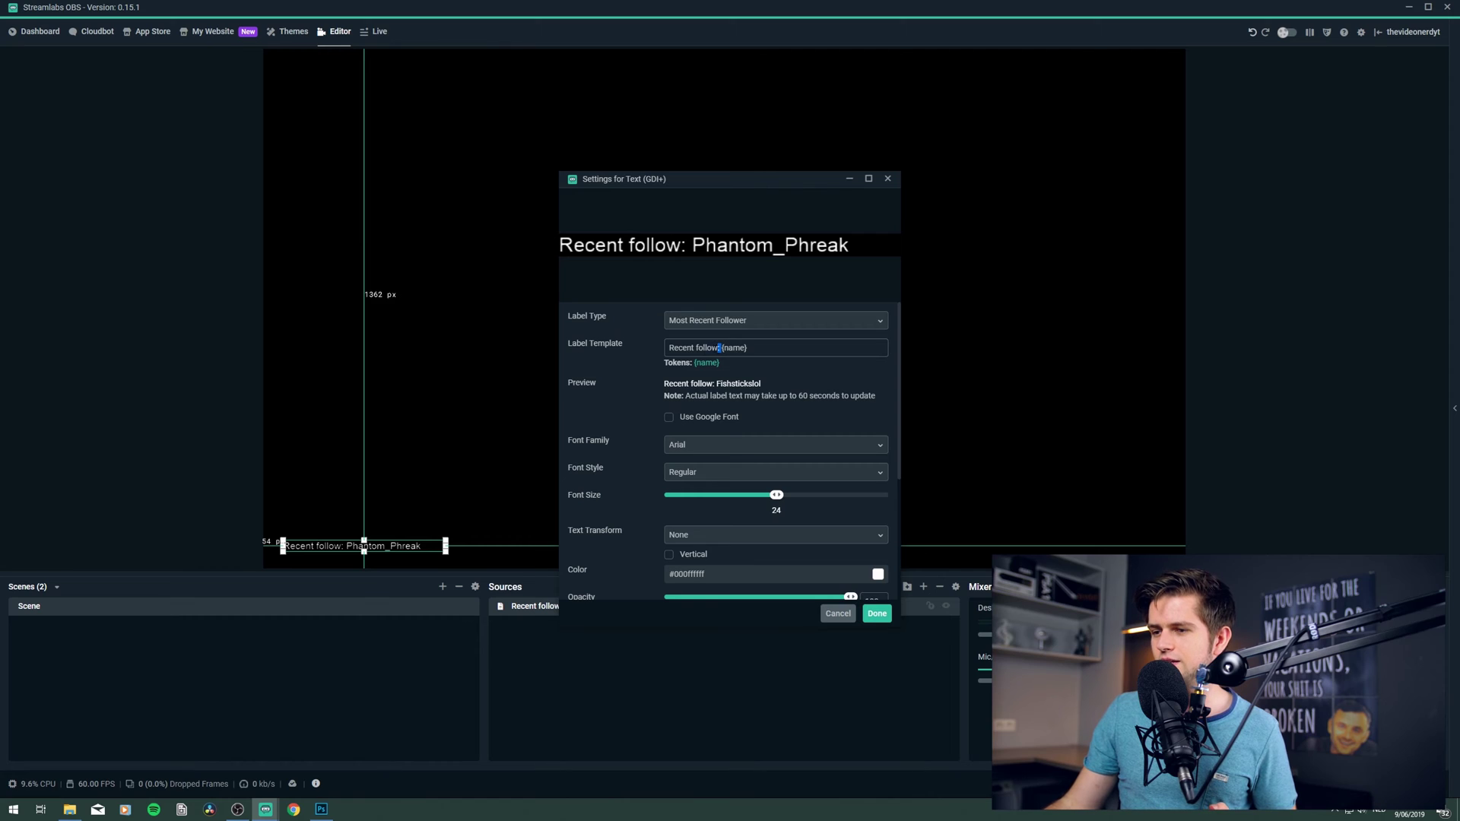
{"action": "key", "text": "BackSpace"}
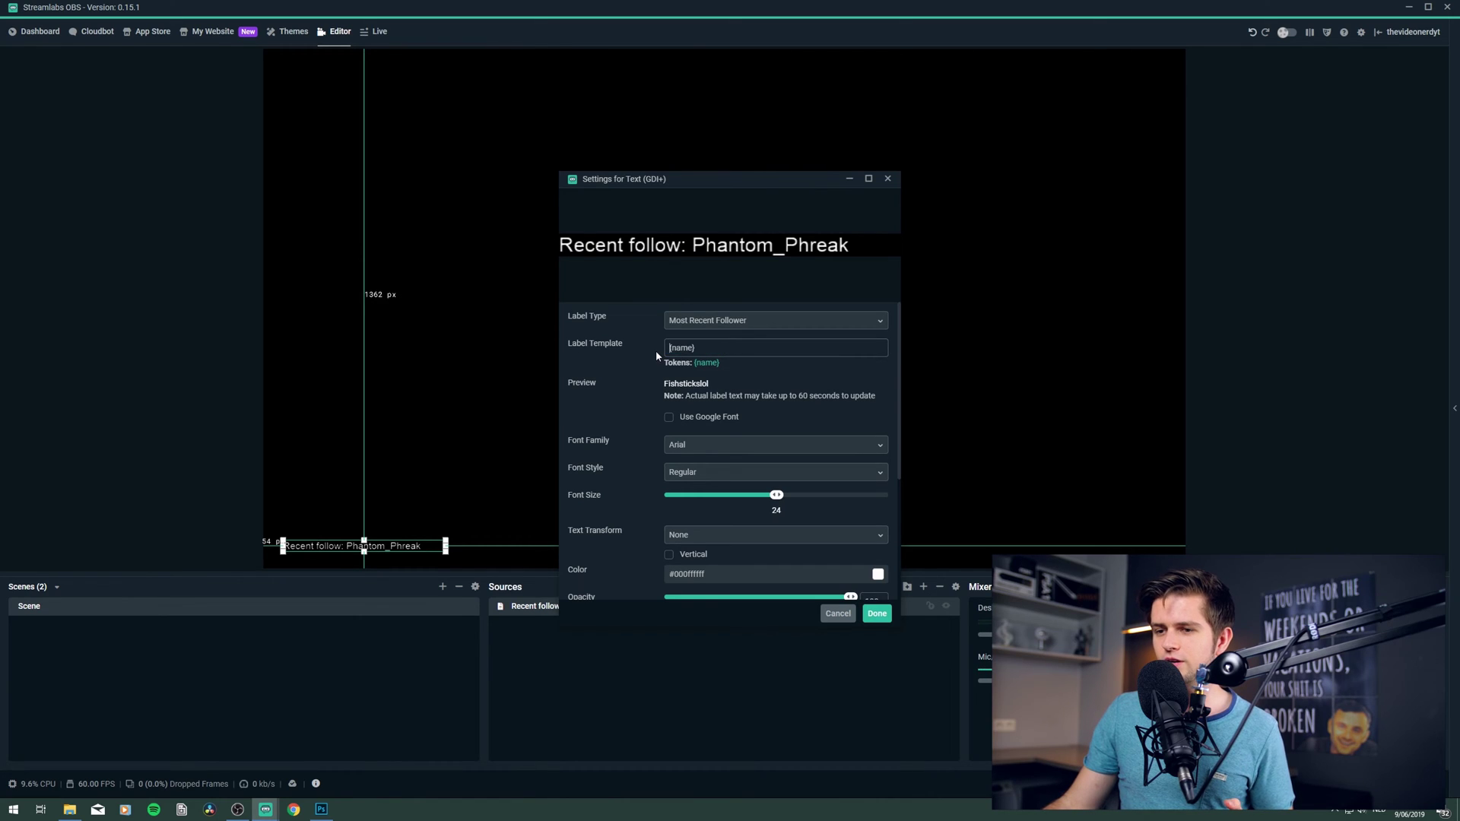
{"action": "left_click", "coordinate": [879, 613]}
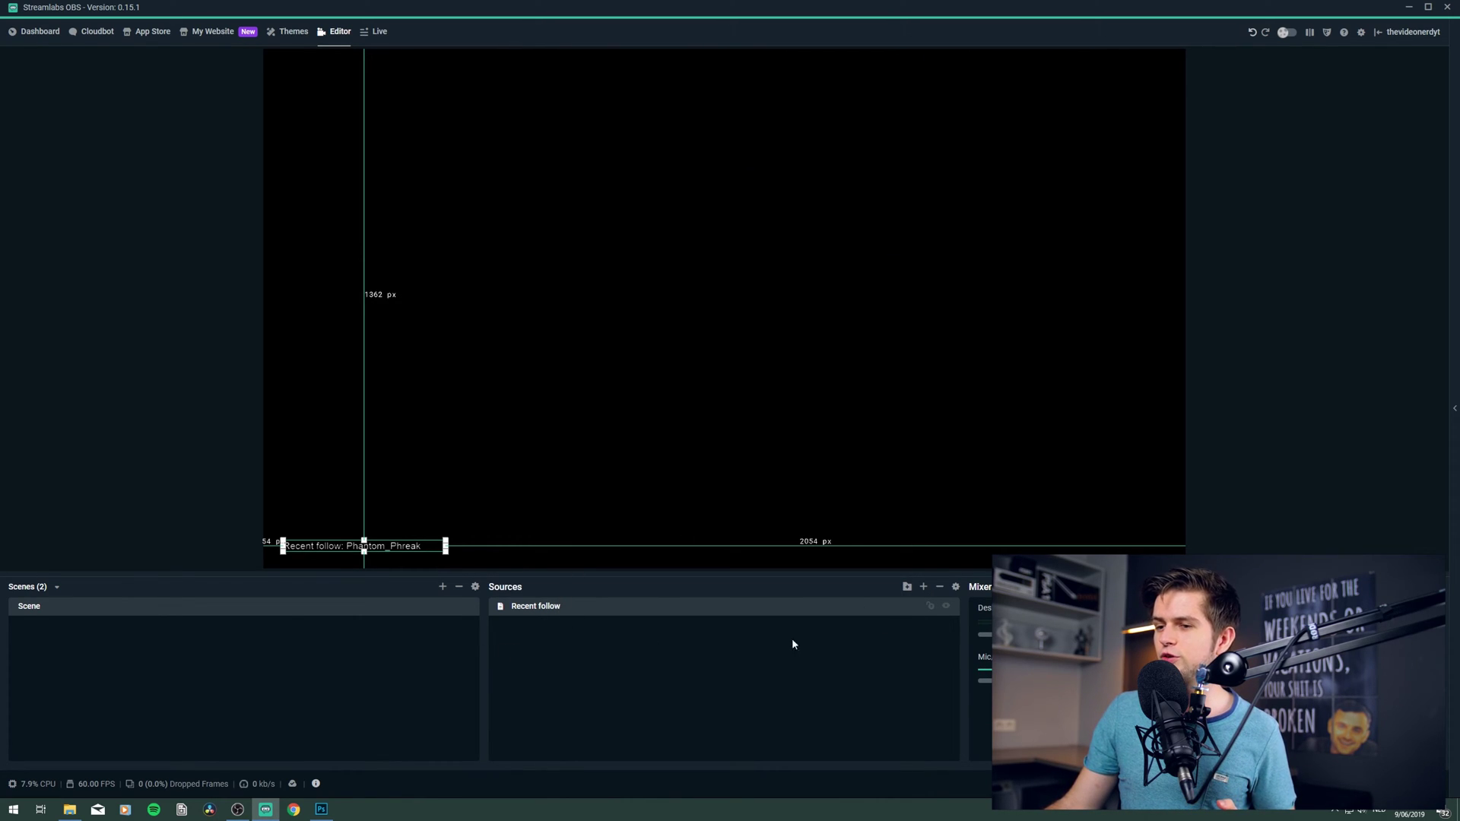
Step: Add a Text (GDI+) source named "Recent follow" with the text "Recent follow:"
{"action": "left_click", "coordinate": [925, 587]}
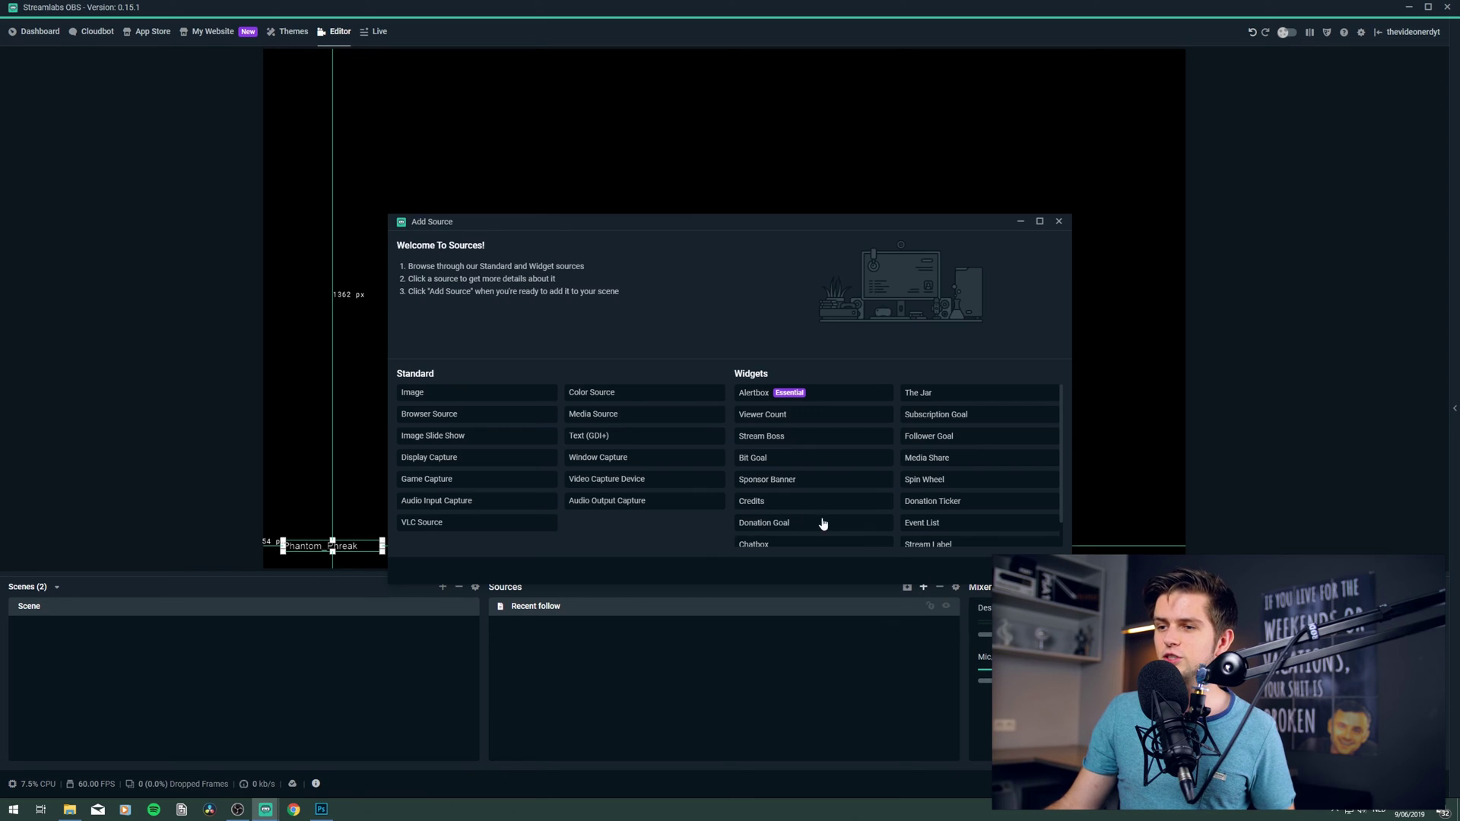
{"action": "double_click", "coordinate": [616, 437]}
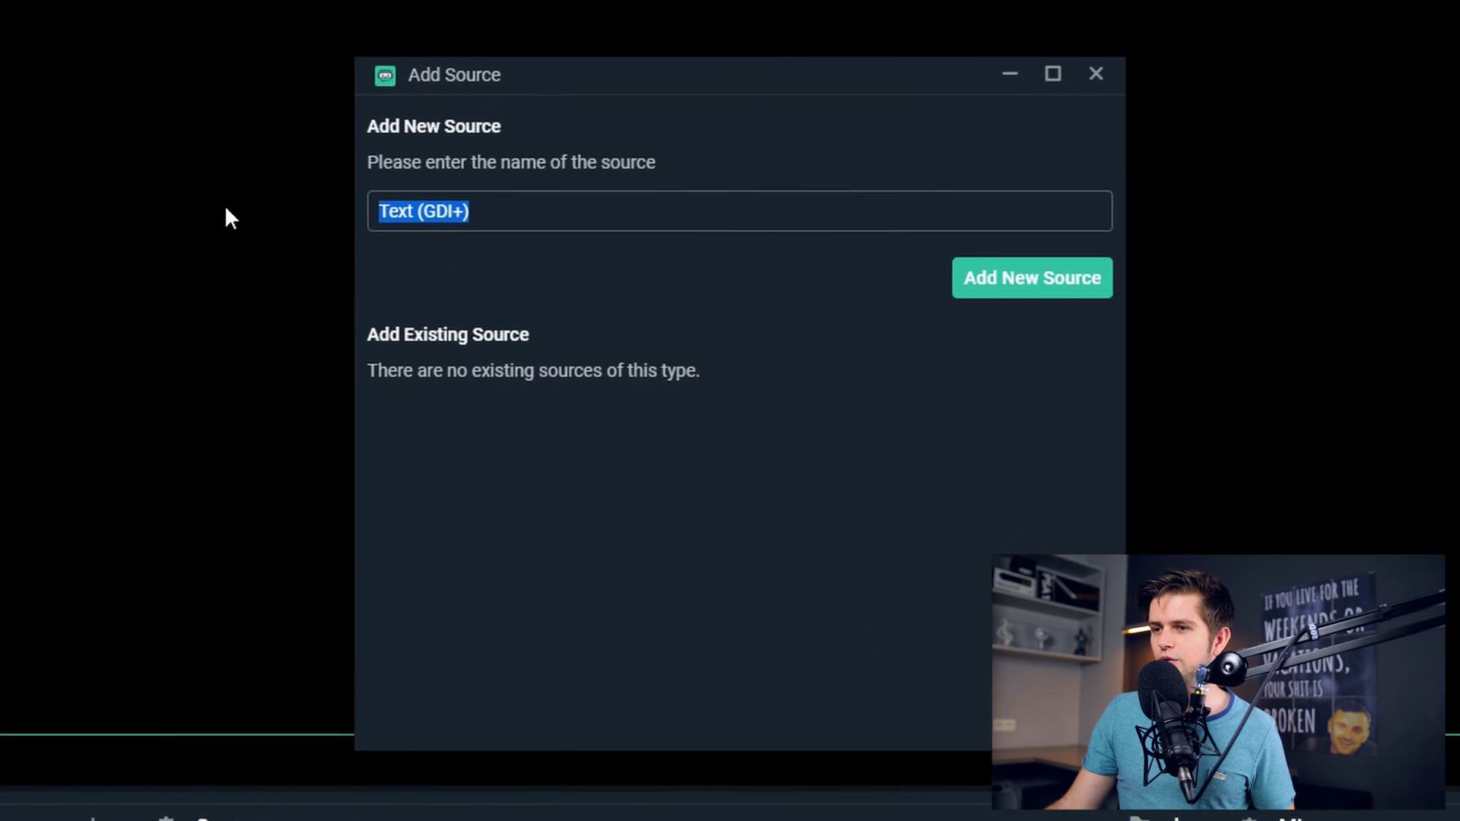
{"action": "type", "text": "Recent follow"}
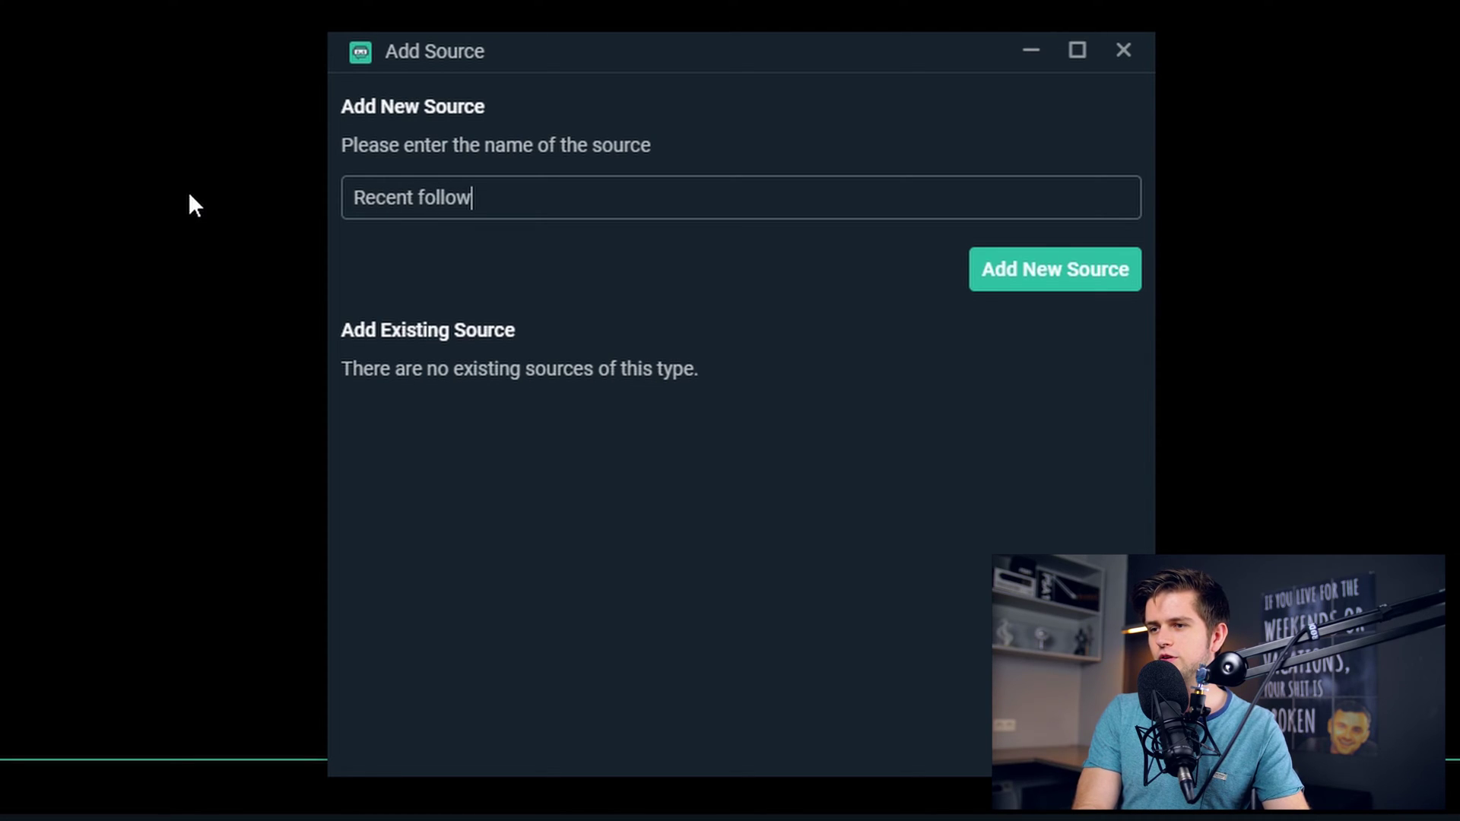
{"action": "left_click", "coordinate": [1002, 288]}
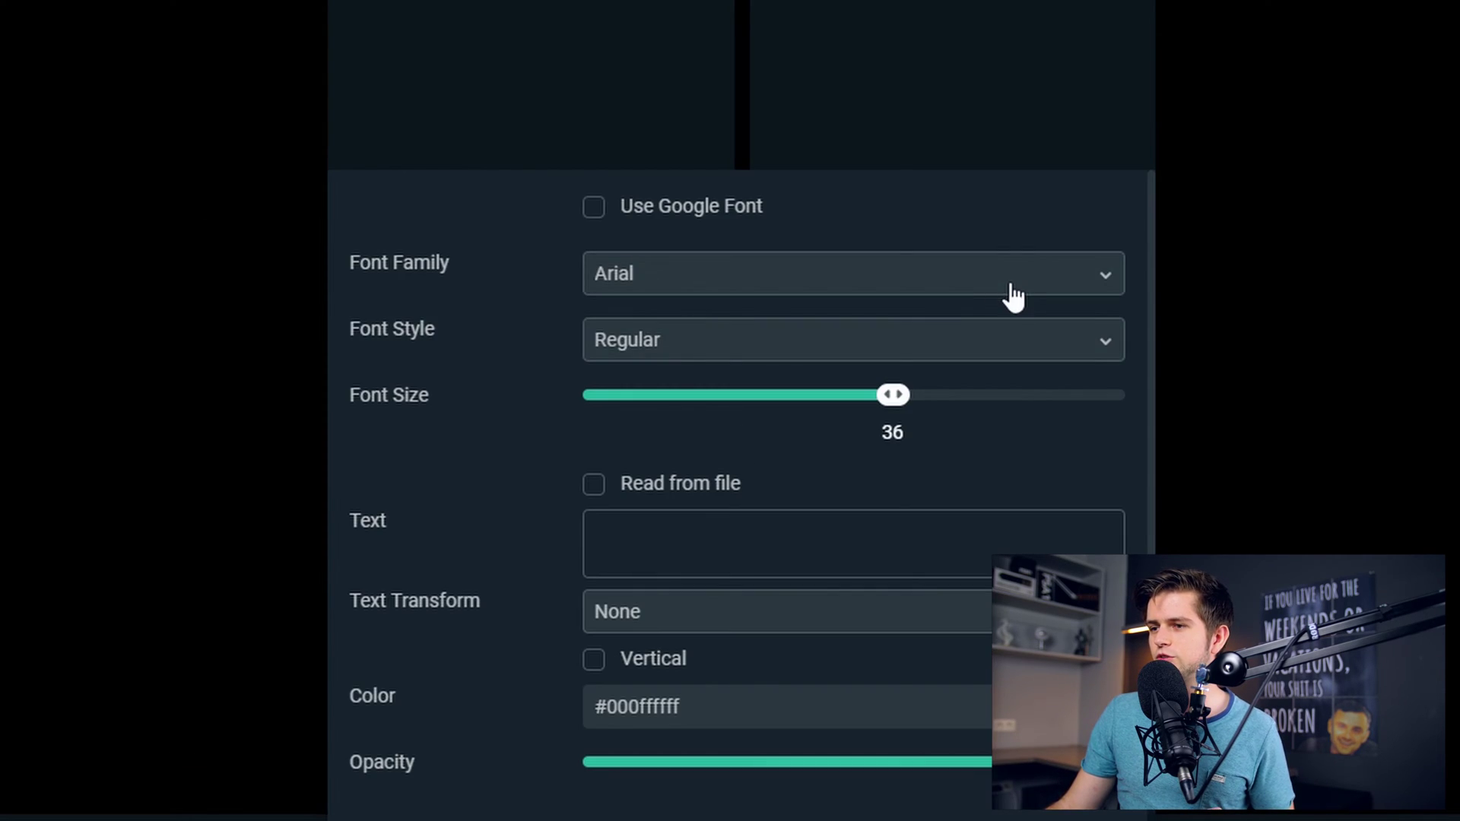
{"action": "left_click", "coordinate": [710, 536]}
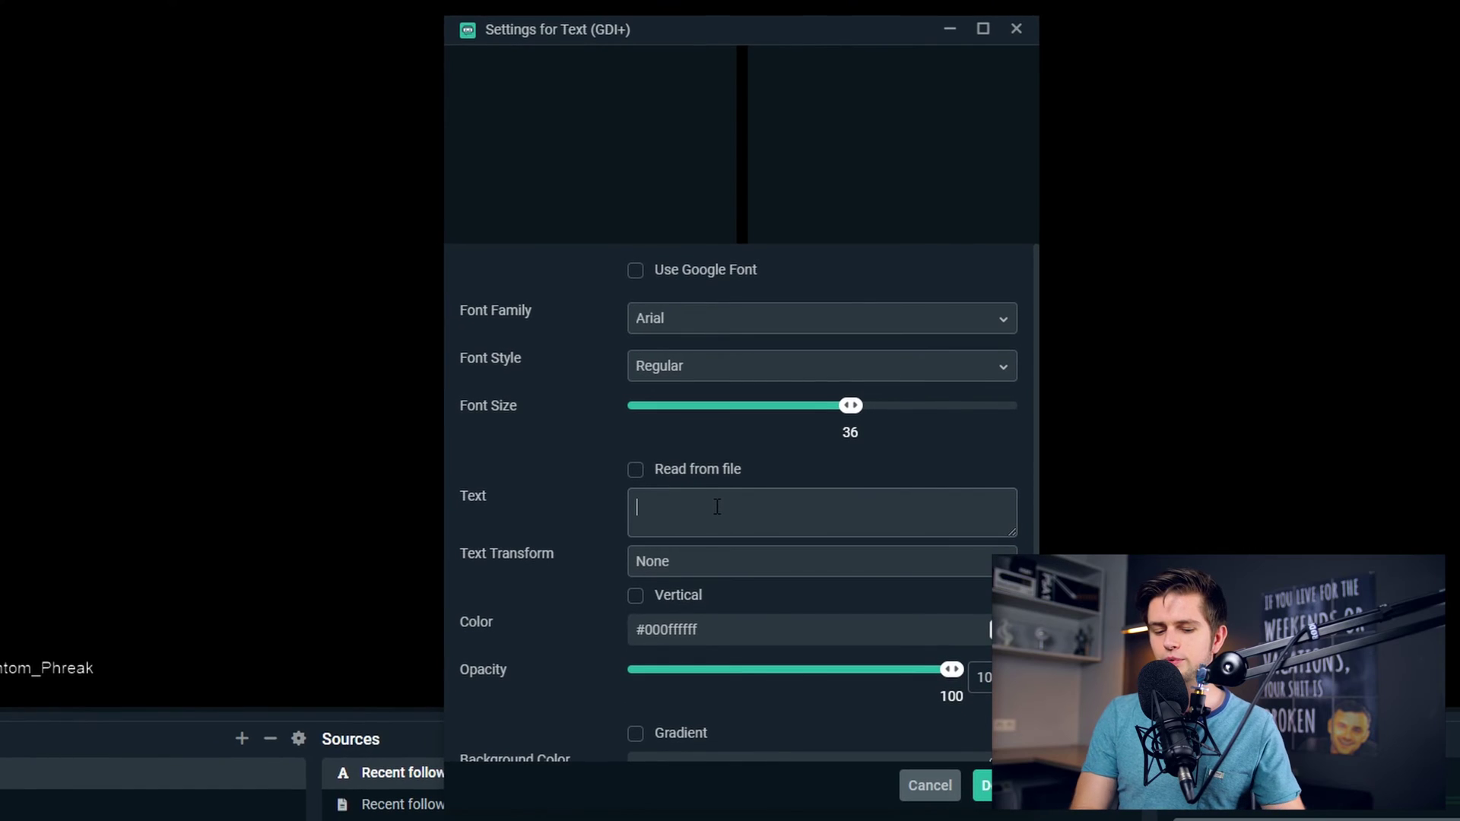
{"action": "type", "text": "Recent follow:"}
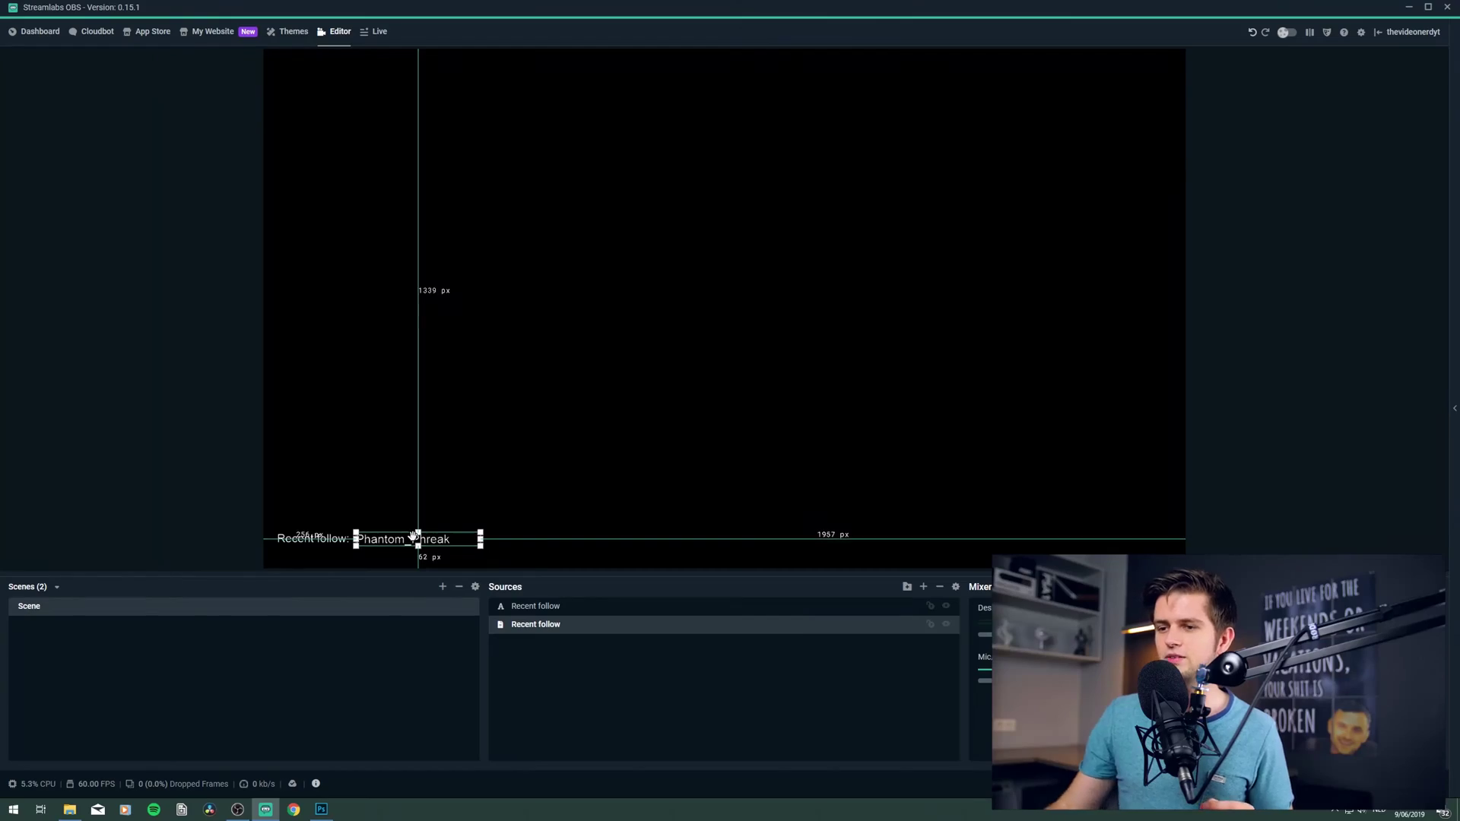
Step: Add a Scroll filter to the follower-name stream label and set its horizontal speed to 20
{"action": "left_click", "coordinate": [413, 499]}
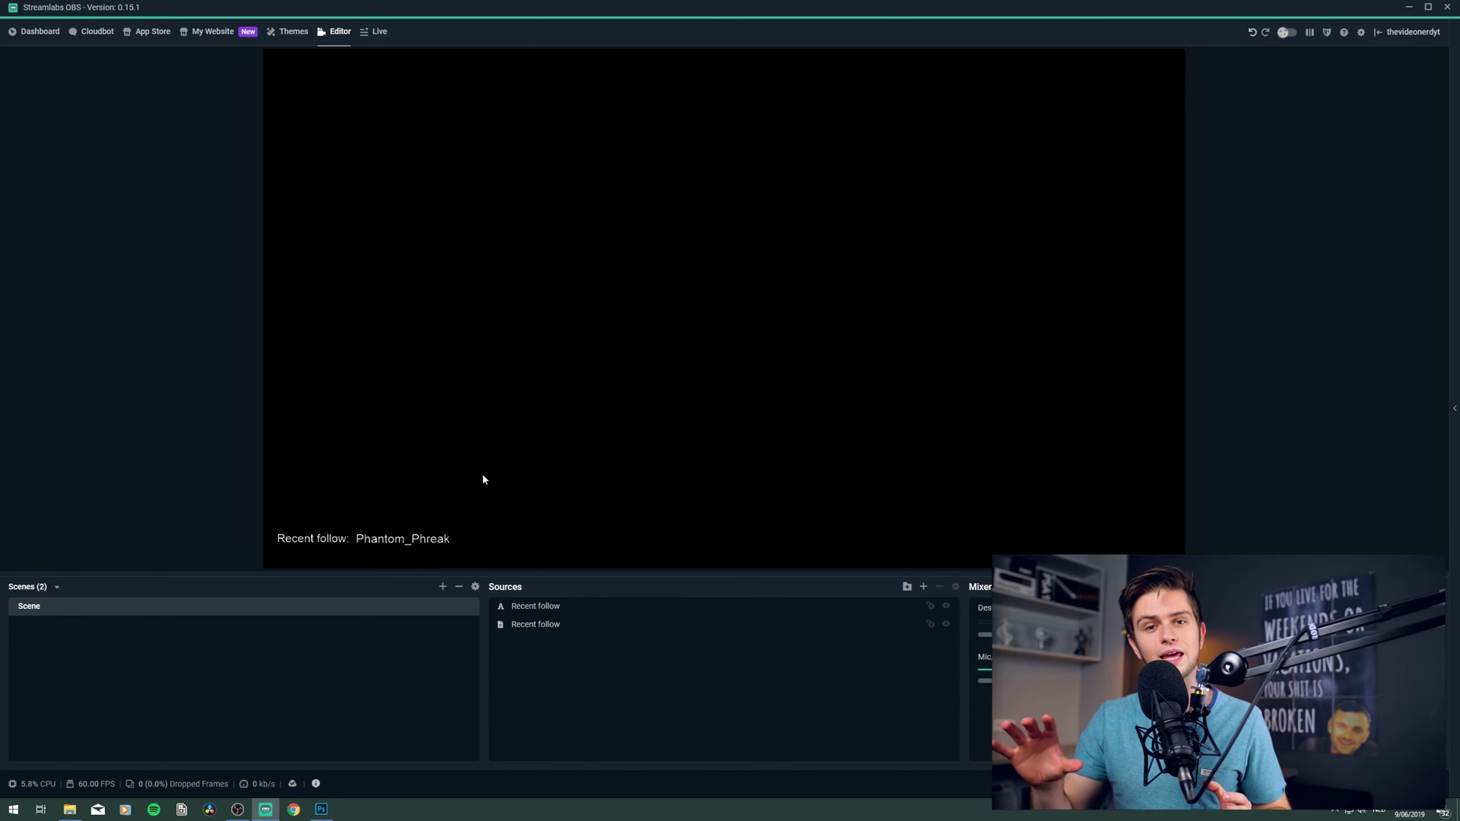
{"action": "left_click", "coordinate": [413, 537]}
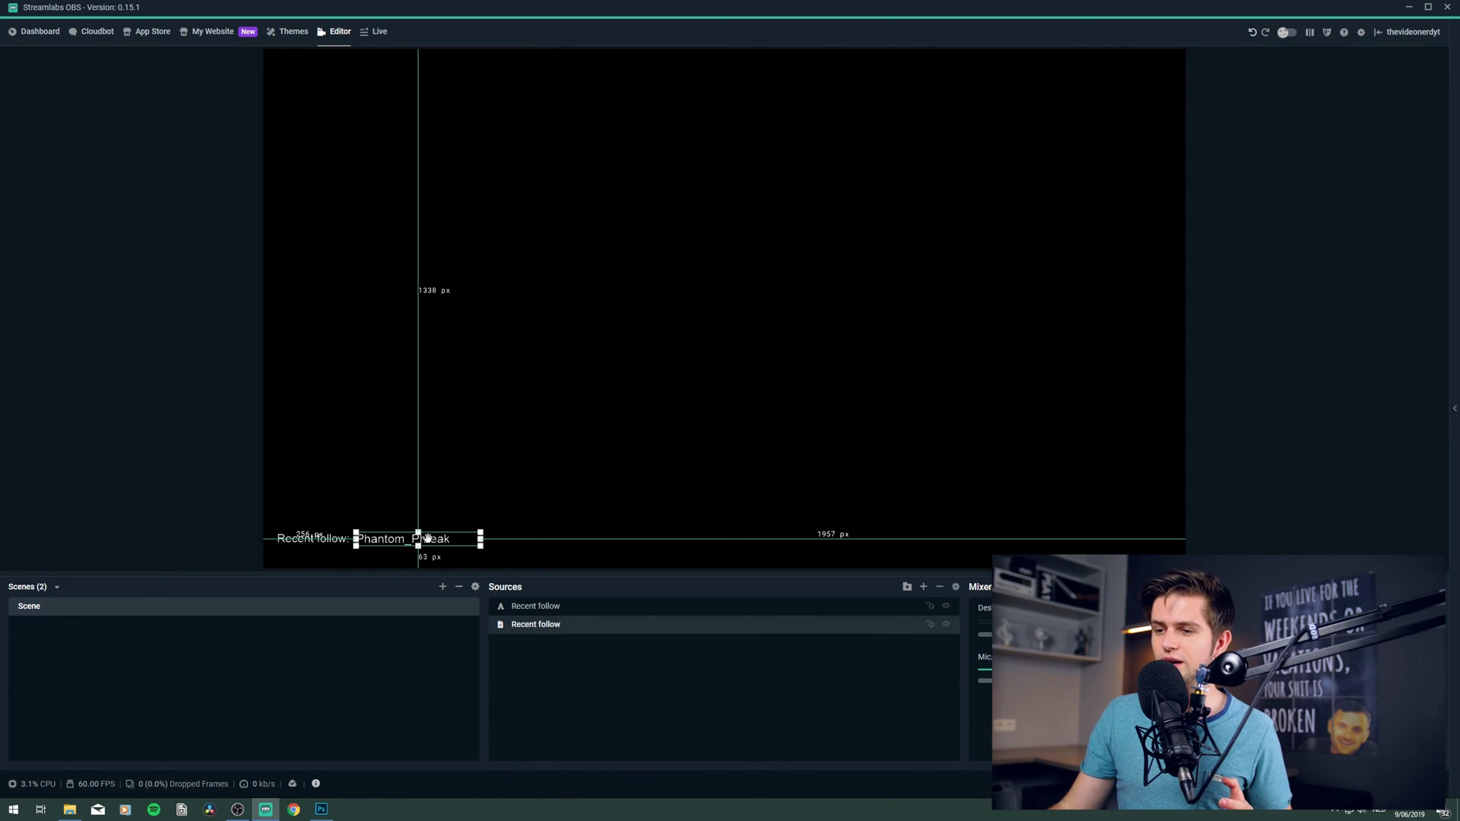
{"action": "right_click", "coordinate": [596, 630]}
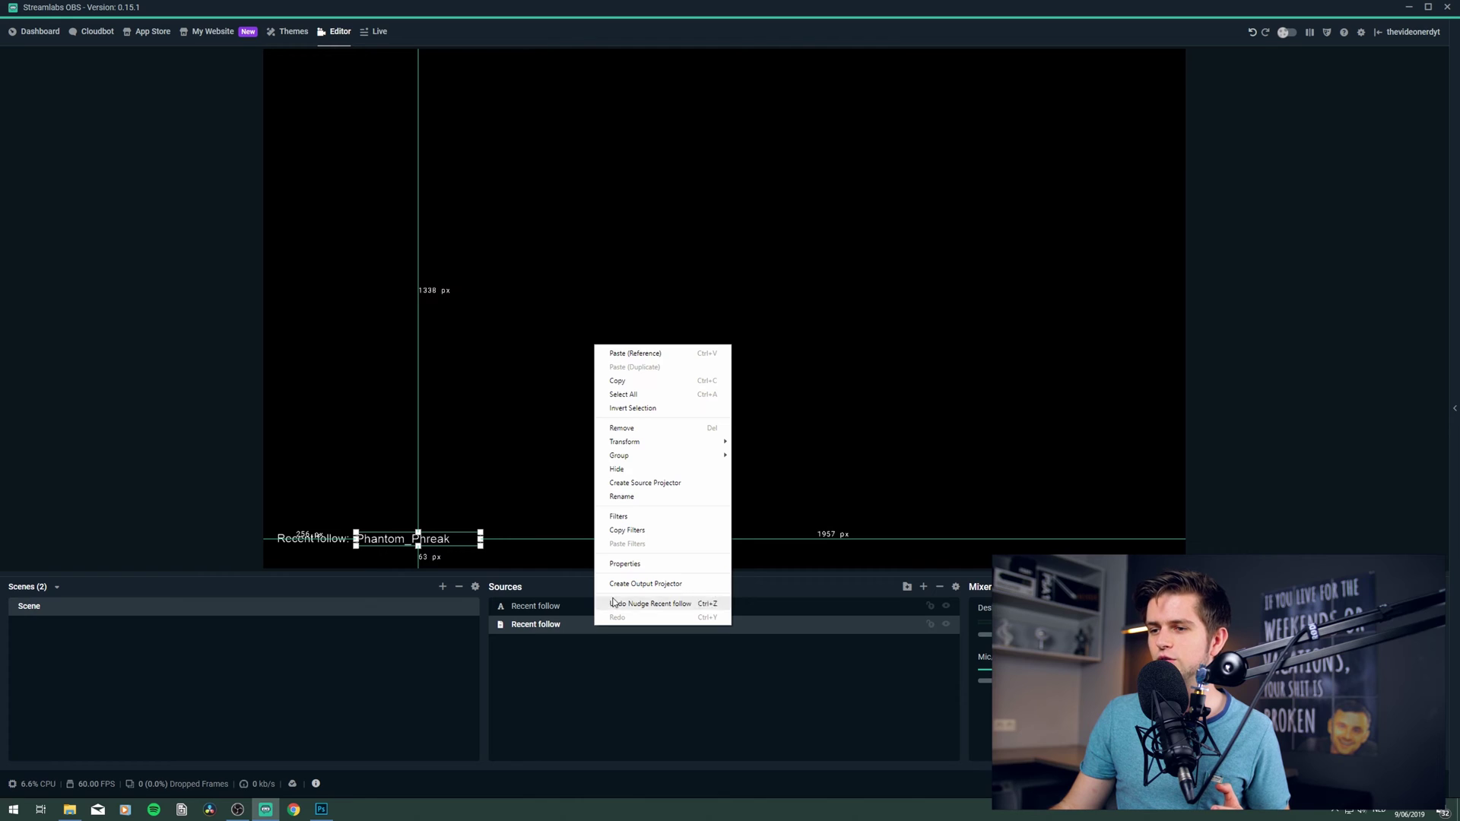
{"action": "left_click", "coordinate": [648, 516]}
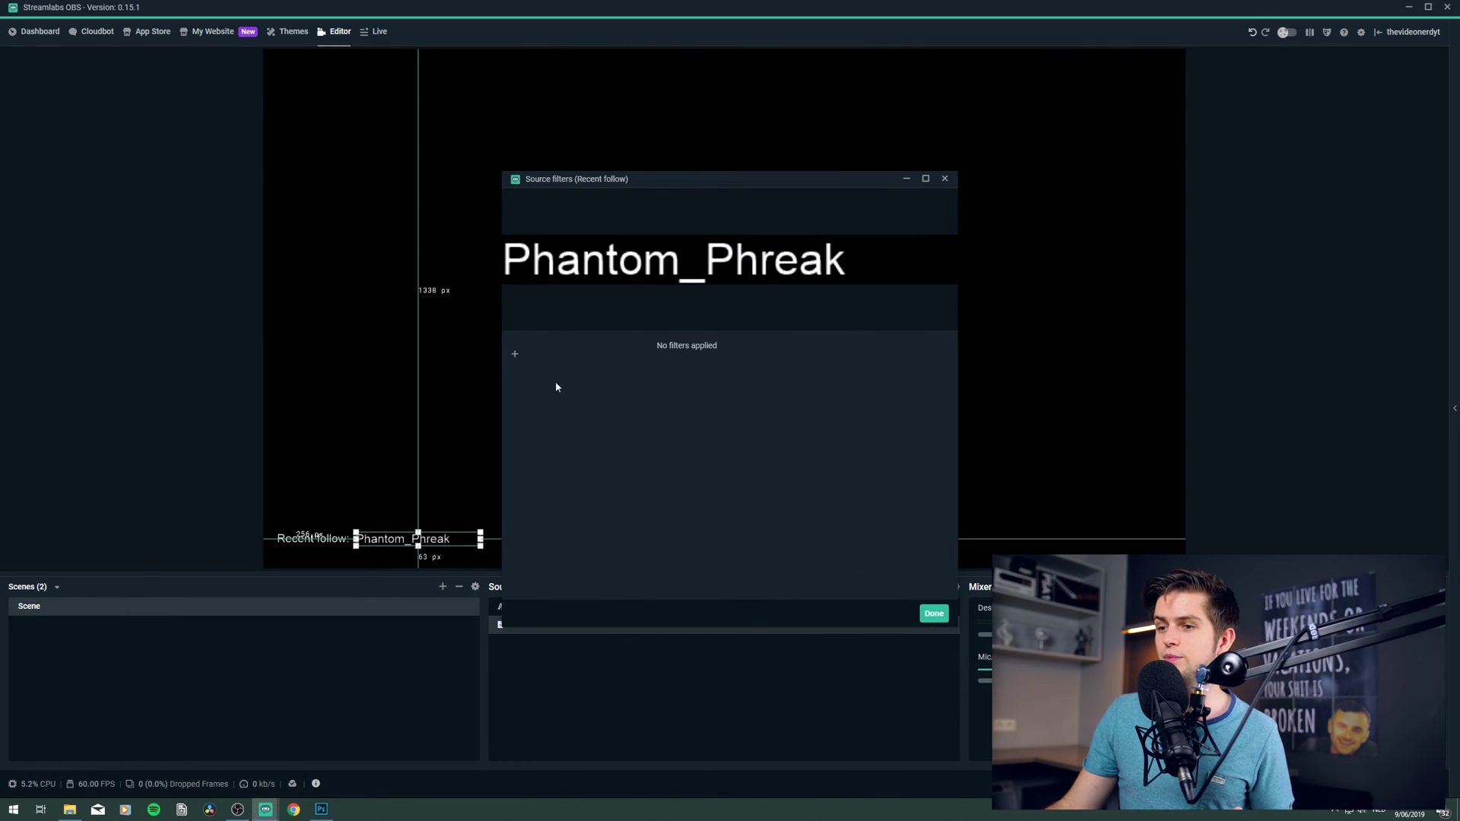
{"action": "left_click", "coordinate": [516, 355]}
{"action": "left_click", "coordinate": [630, 338]}
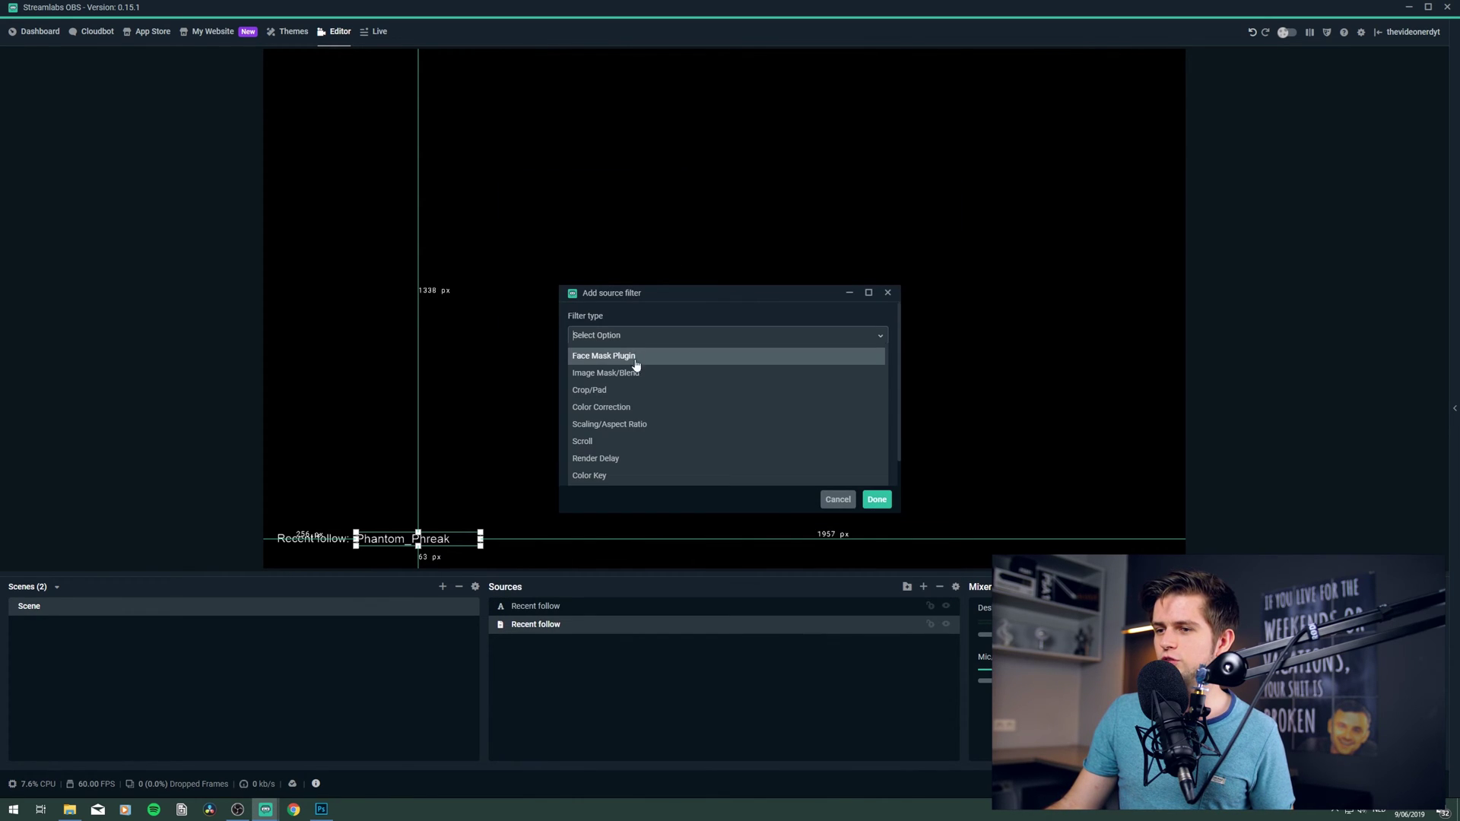
{"action": "left_click", "coordinate": [582, 442]}
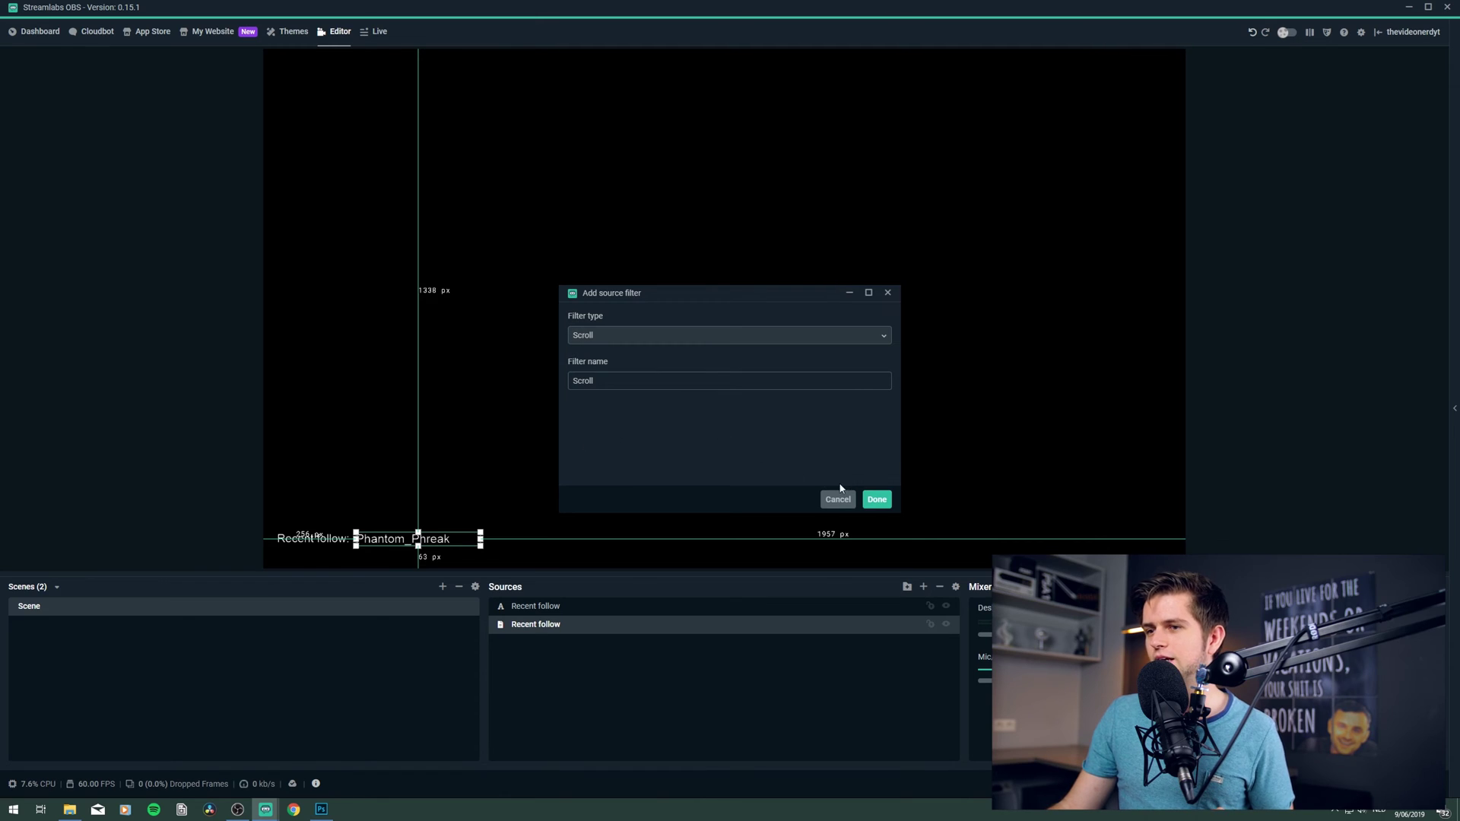
{"action": "left_click", "coordinate": [875, 499]}
{"action": "left_click", "coordinate": [915, 349]}
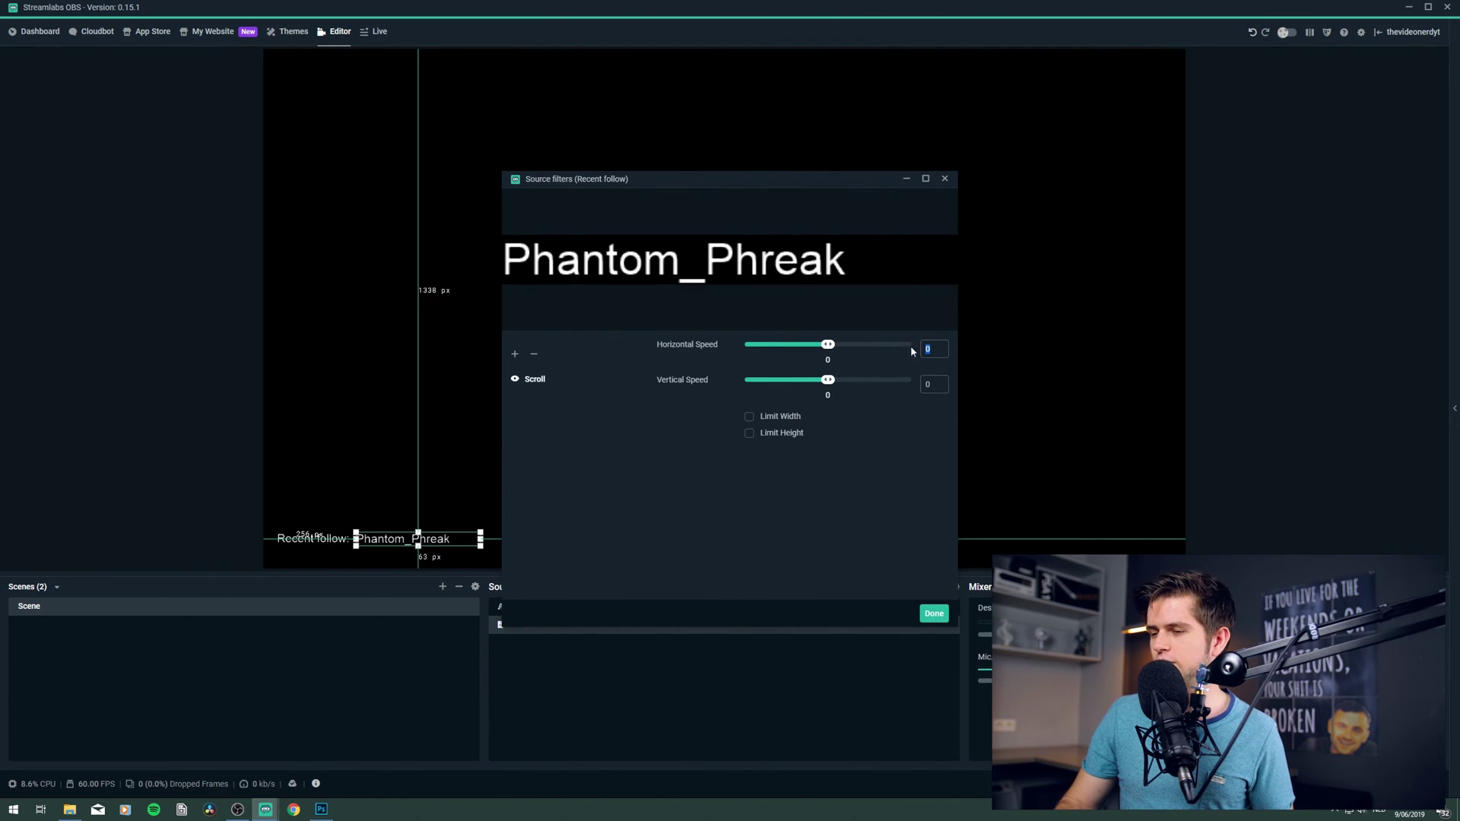
{"action": "type", "text": "20"}
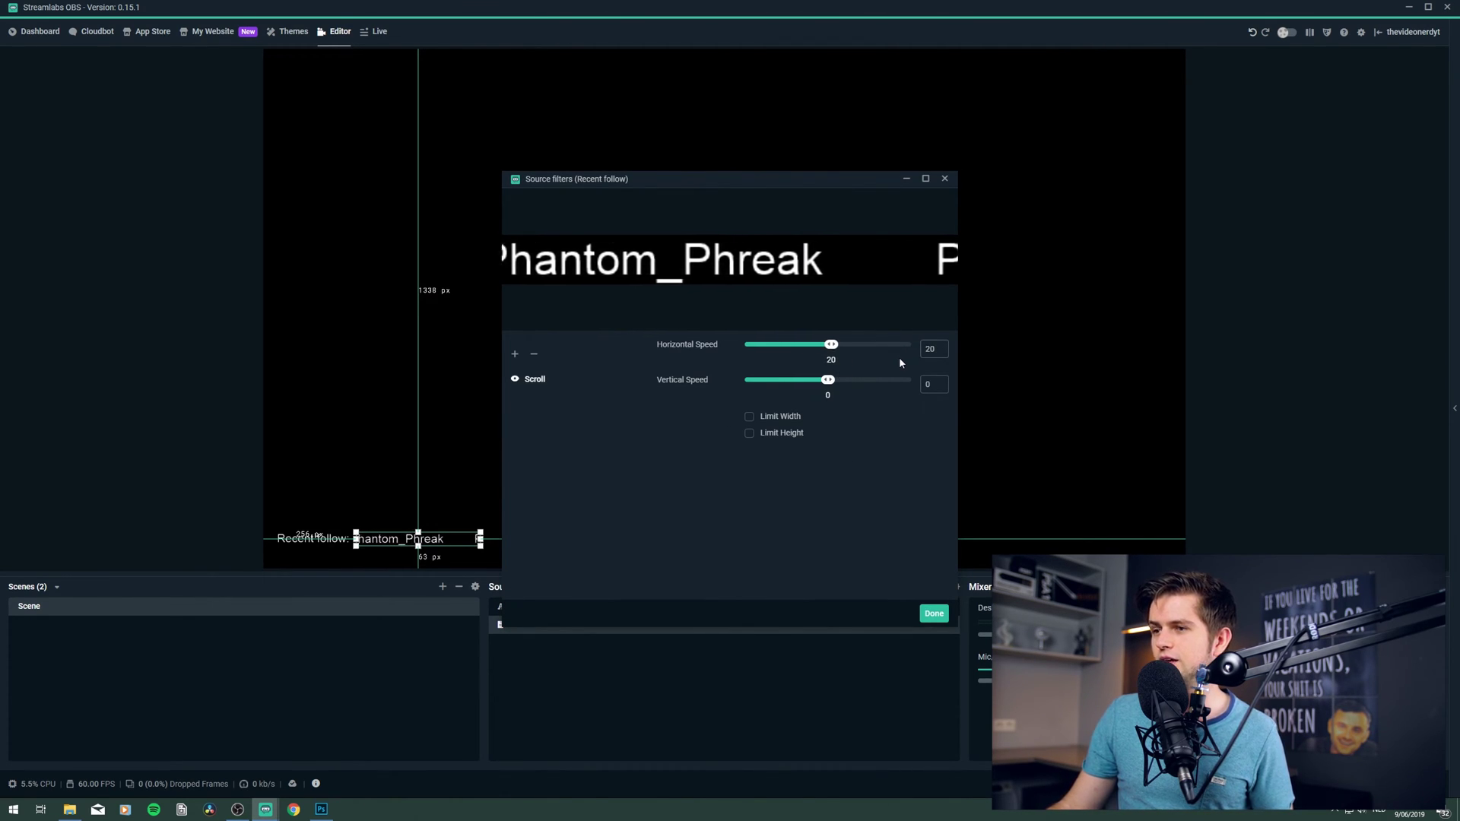
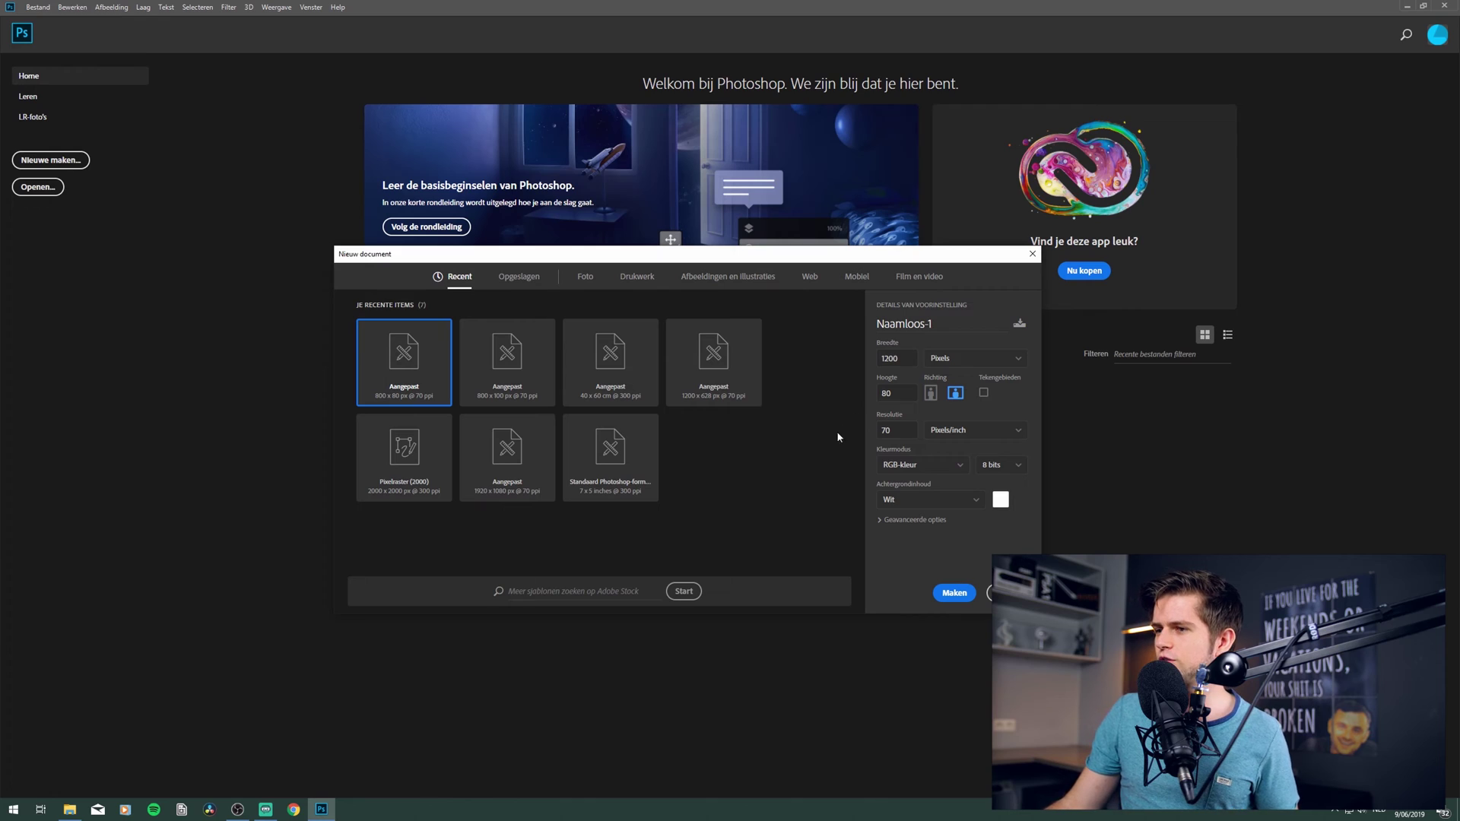
Step: In Photoshop, create a 1200 × 80 px document at 70 pixels/inch and draw a purple rounded rectangle across the canvas
{"action": "left_click", "coordinate": [955, 593]}
{"action": "right_click", "coordinate": [12, 327]}
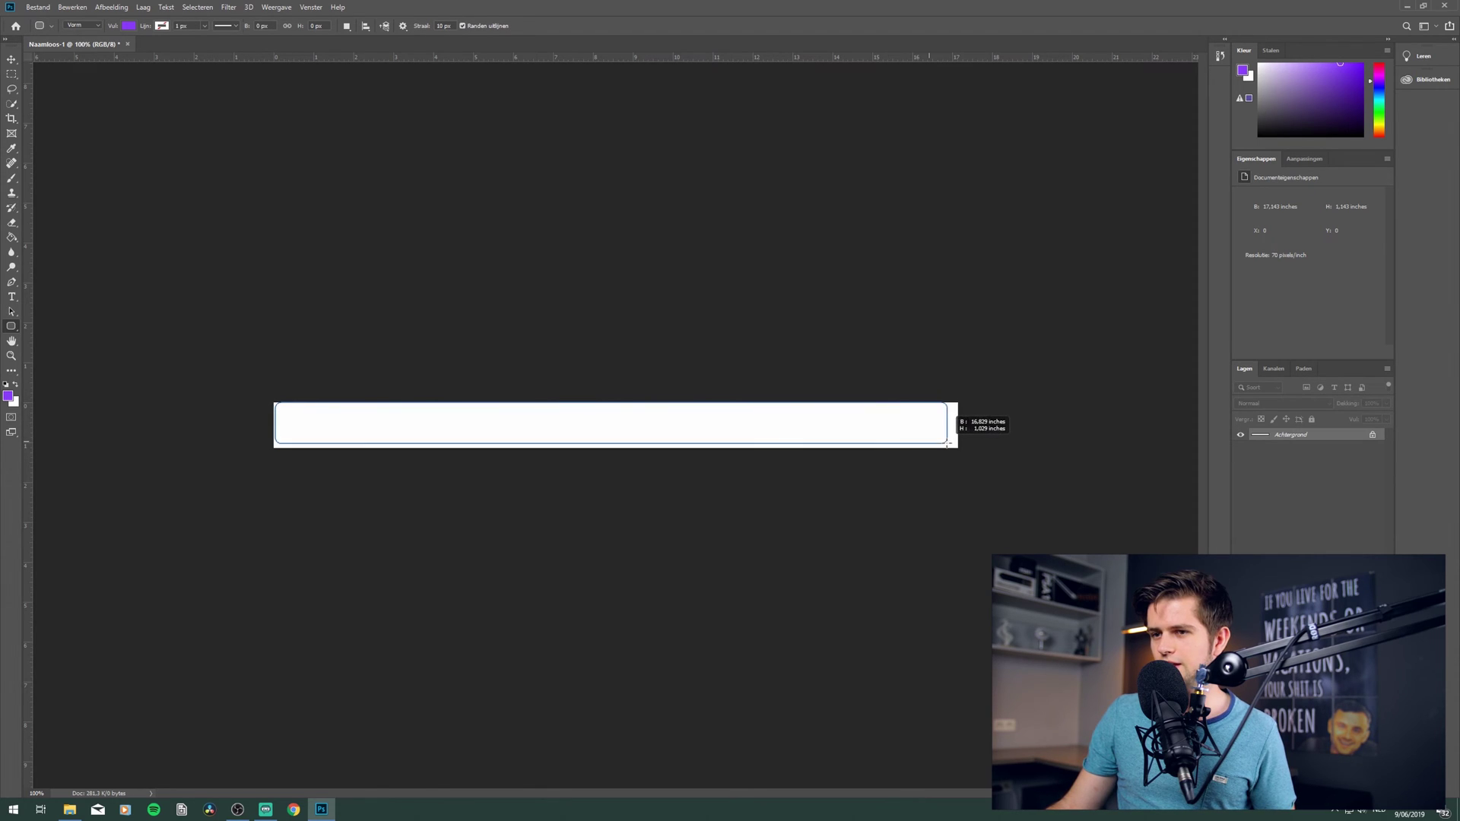
{"action": "left_click_drag", "start_coordinate": [959, 446], "coordinate": [958, 446]}
Step: Add the text "Recent follow:" in white Impact on the purple bar and enlarge it with Free Transform
{"action": "key", "text": "t"}
{"action": "left_click", "coordinate": [506, 411]}
{"action": "type", "text": "Recent"}
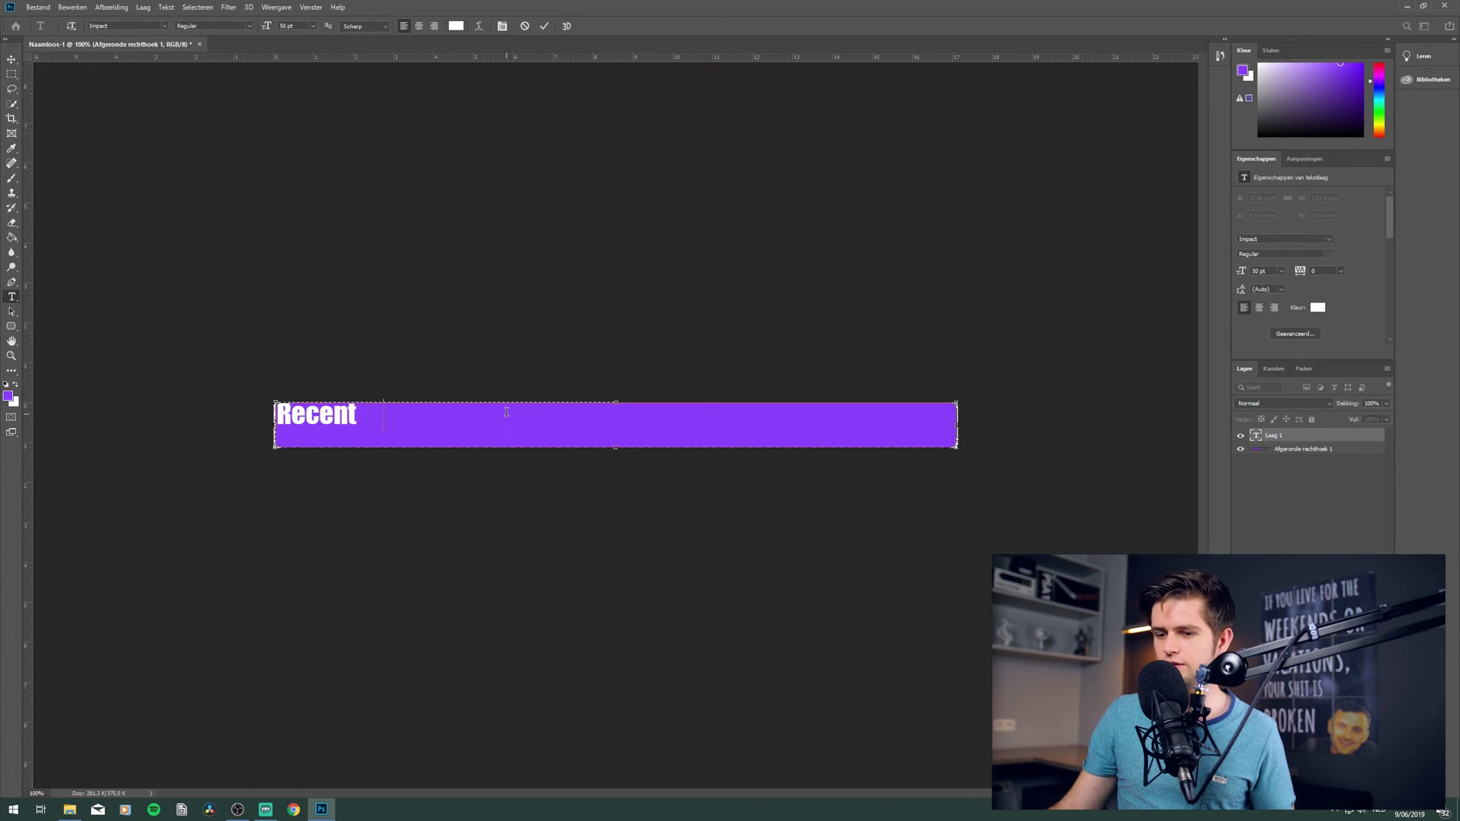
{"action": "type", "text": " follow:"}
{"action": "key", "text": "ctrl+Return"}
{"action": "key", "text": "ctrl+t"}
{"action": "left_click_drag", "start_coordinate": [615, 448], "coordinate": [694, 458]}
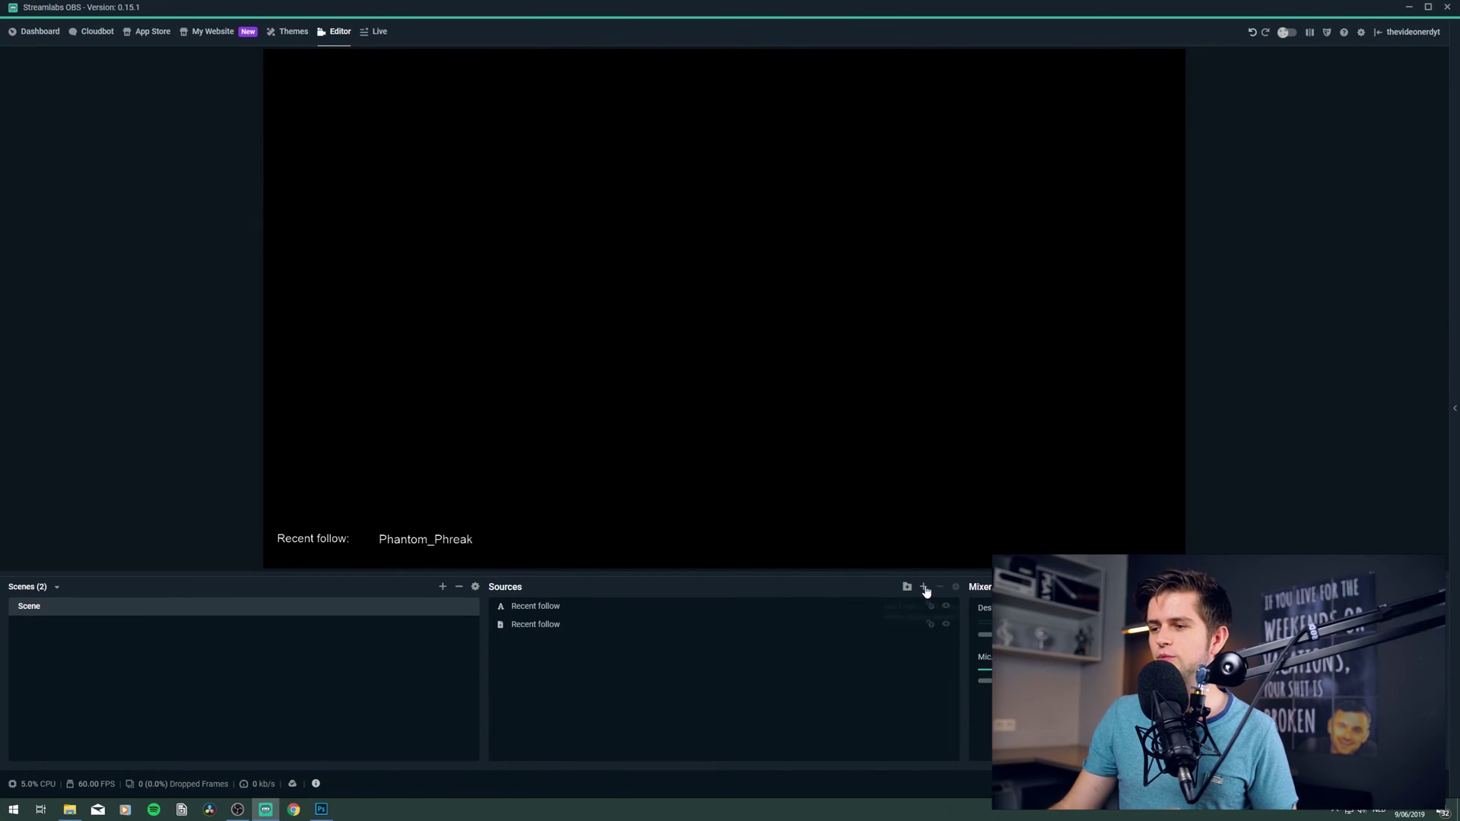
Step: In Streamlabs OBS, add an Image source named "Recent follow" that uses the file recent follow.png
{"action": "left_click", "coordinate": [924, 588]}
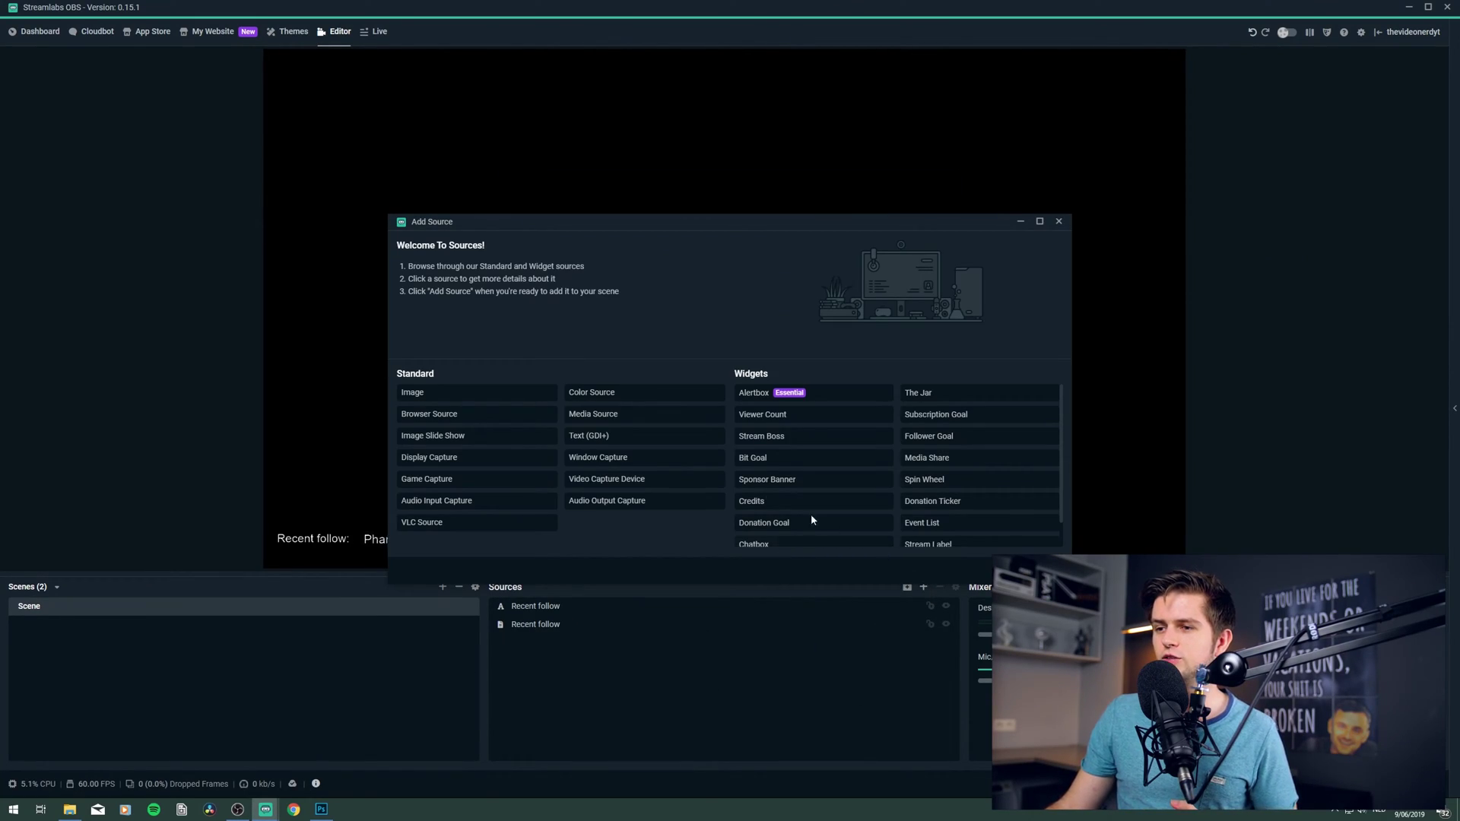
{"action": "double_click", "coordinate": [471, 394]}
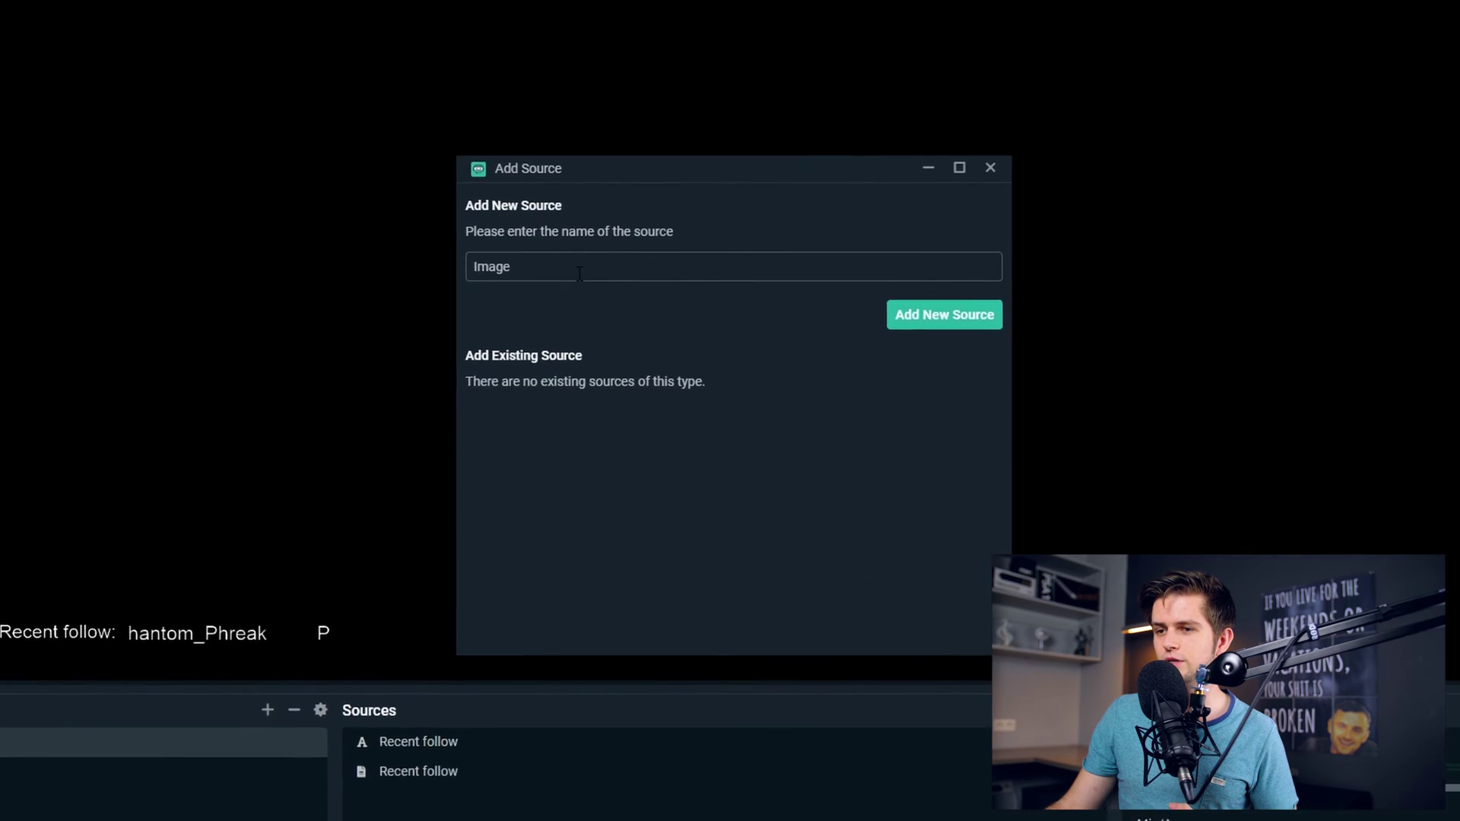
{"action": "type", "text": "Re"}
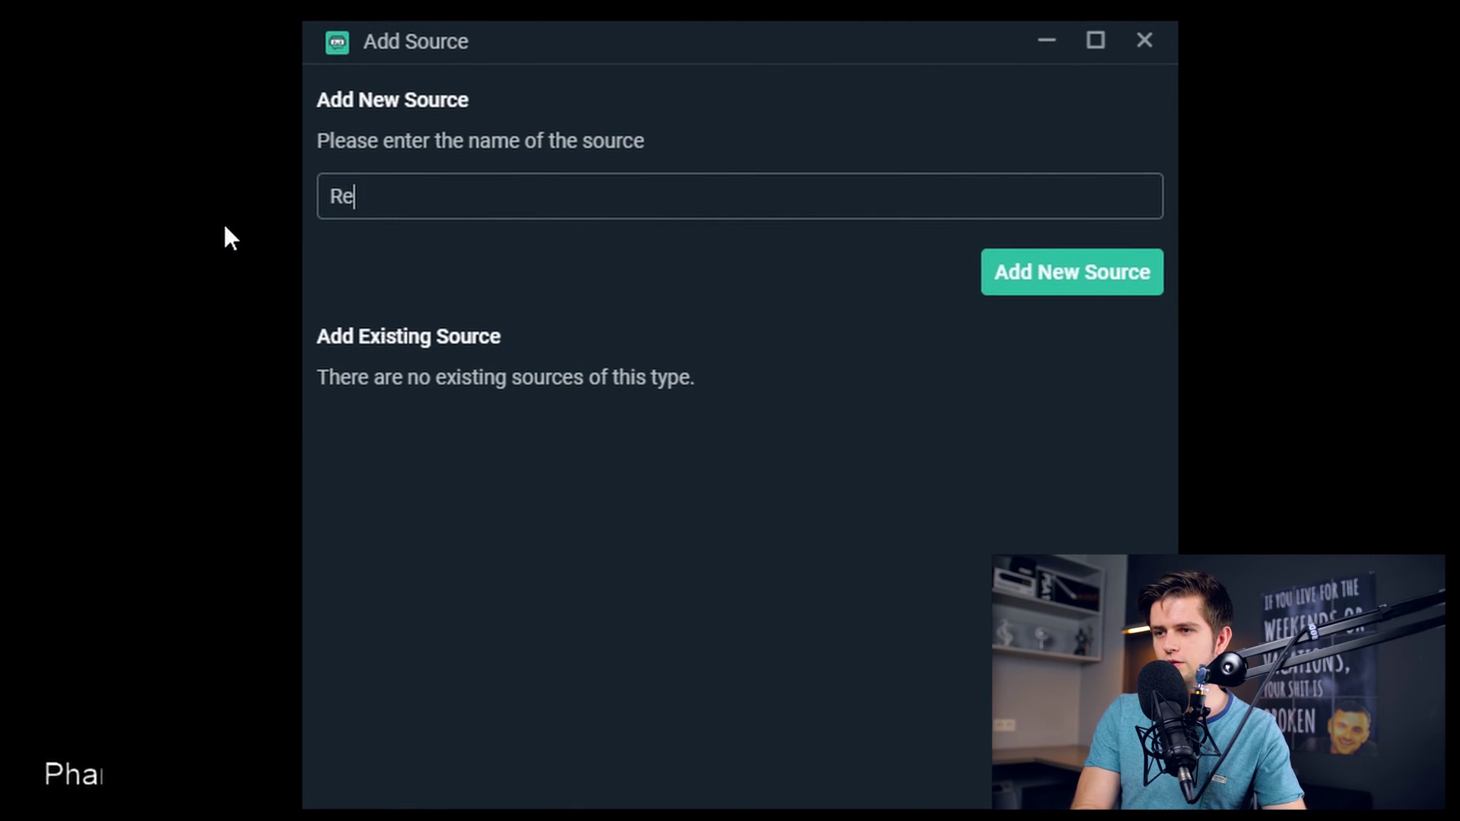
{"action": "type", "text": "cent follow"}
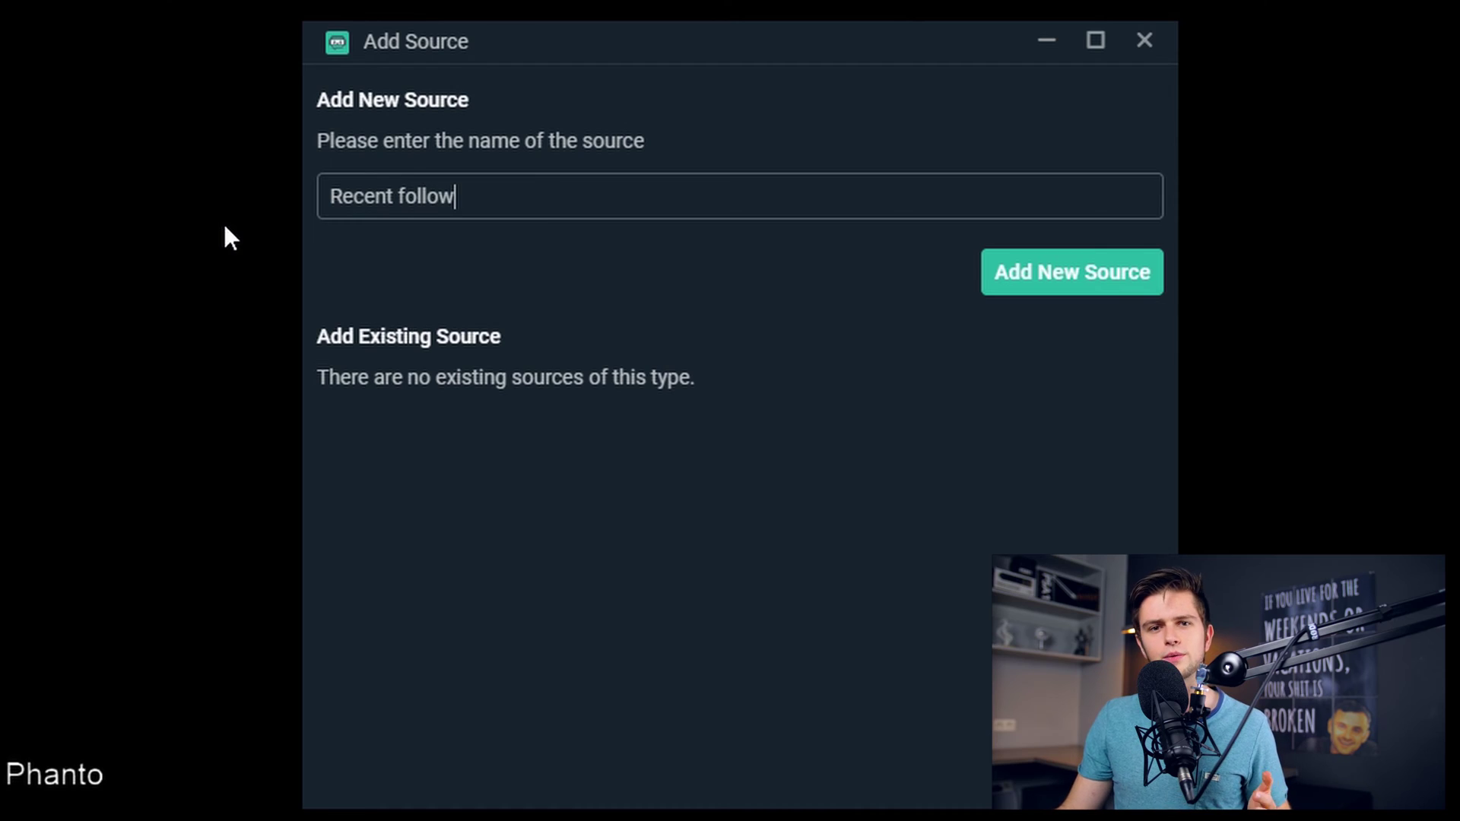
{"action": "left_click", "coordinate": [1091, 283]}
{"action": "left_click", "coordinate": [1108, 217]}
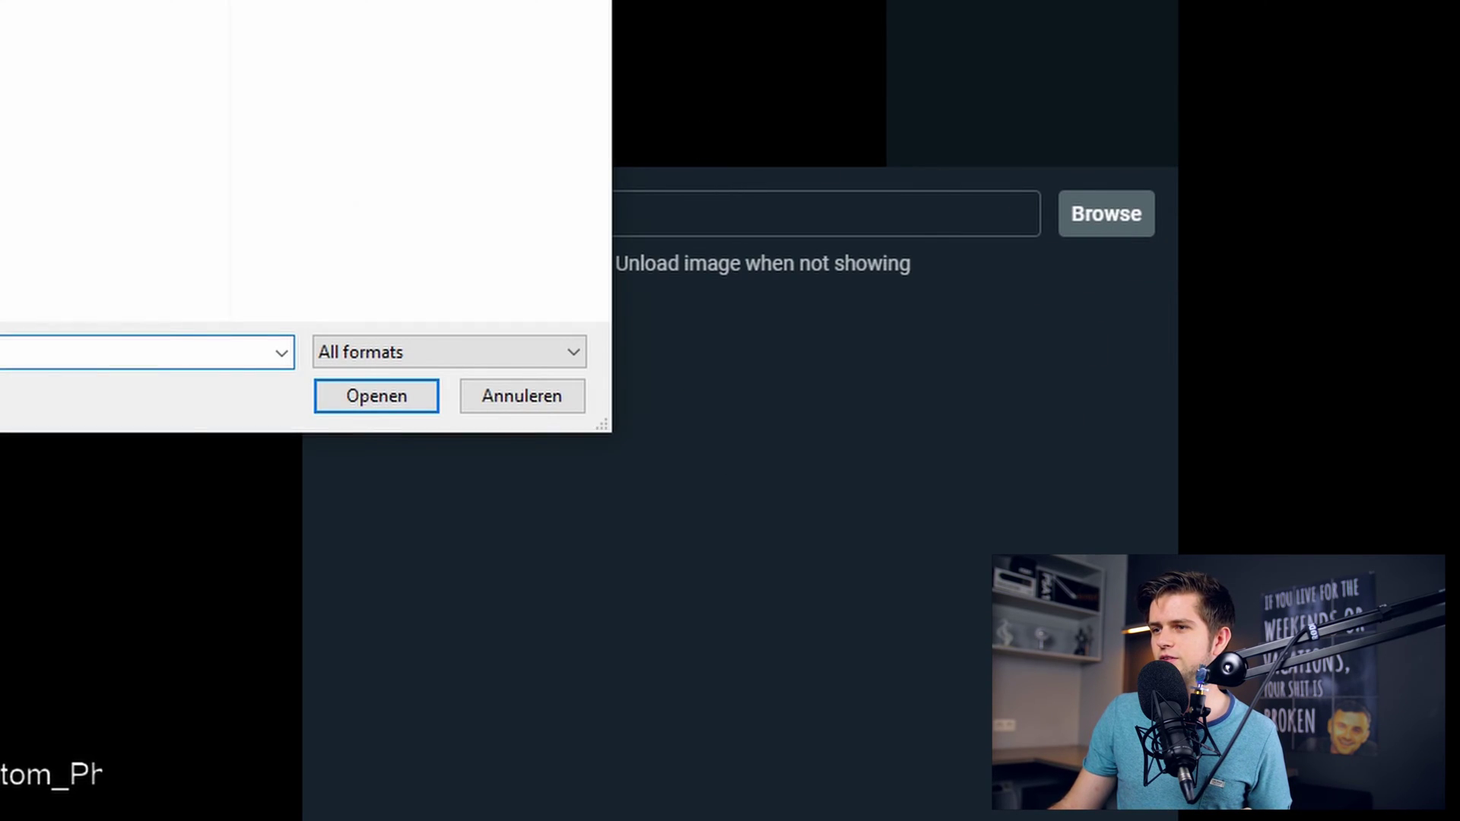
{"action": "key", "text": "Return"}
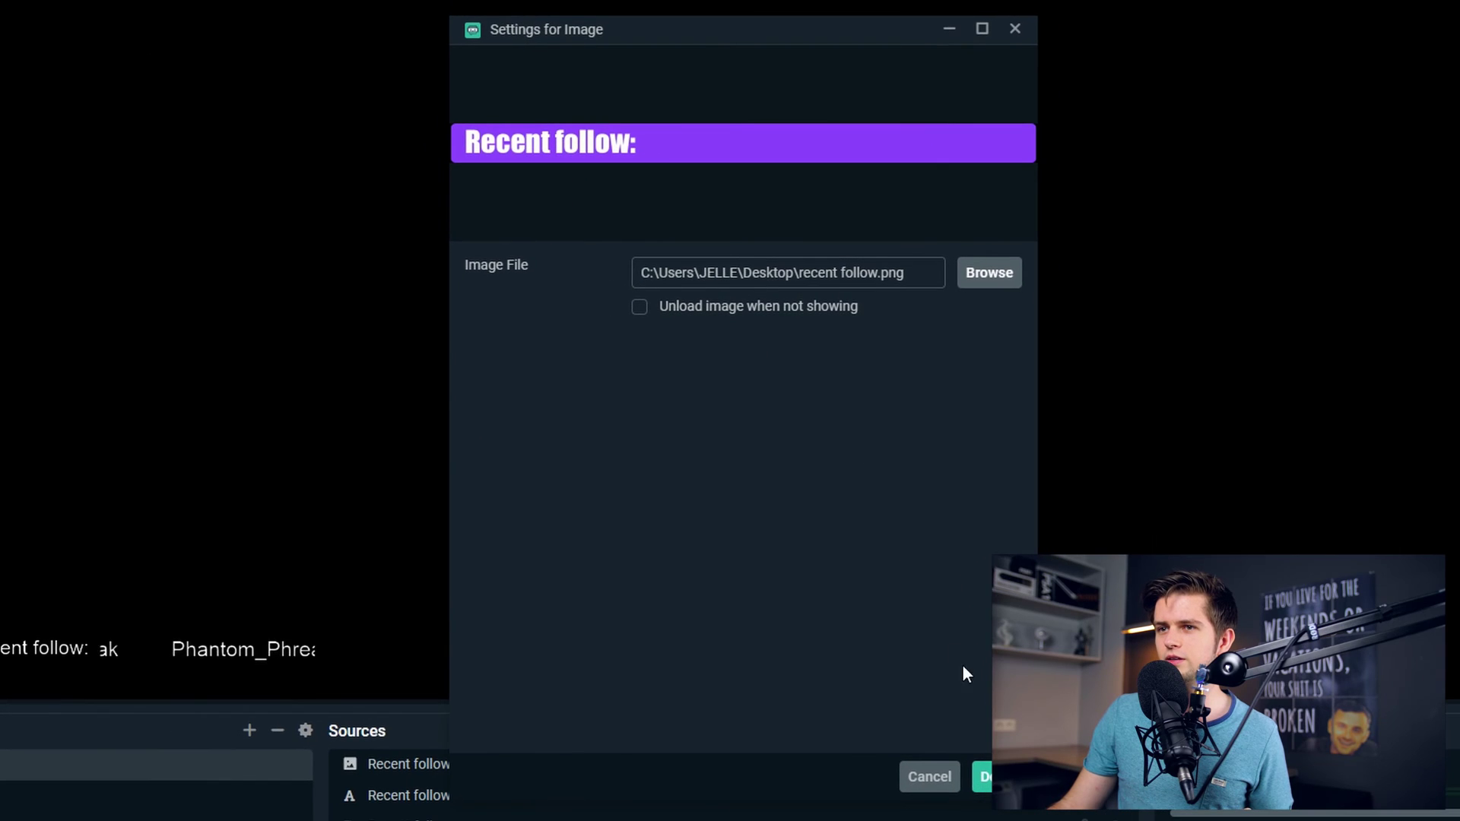
{"action": "key", "text": "Return"}
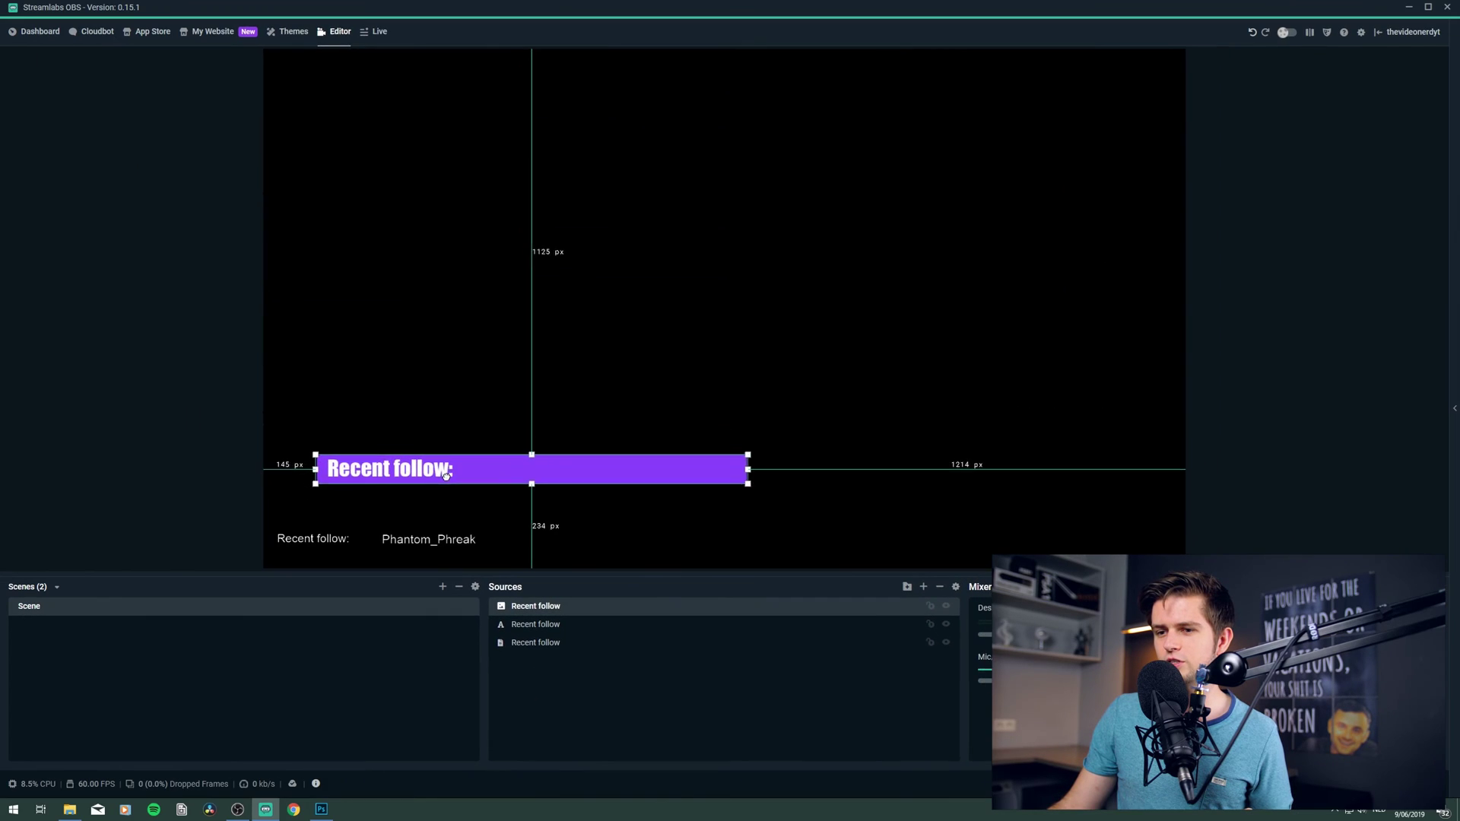
Step: Shrink the banner image into the canvas's lower-left corner, about 56 px from the left edge, and delete the "Recent follow:" text source
{"action": "left_click_drag", "start_coordinate": [432, 538], "coordinate": [405, 542]}
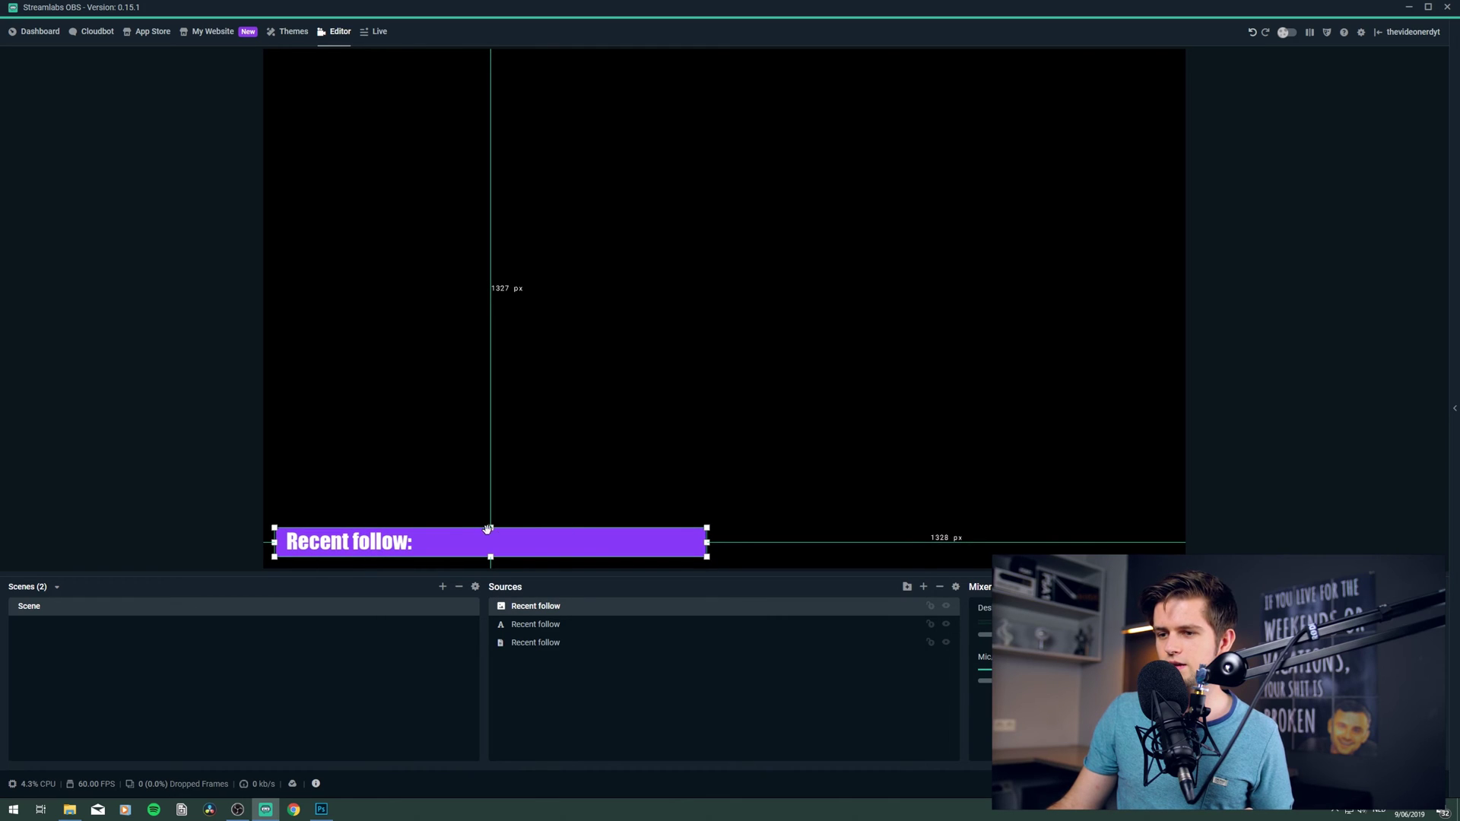
{"action": "left_click_drag", "start_coordinate": [491, 528], "coordinate": [441, 552]}
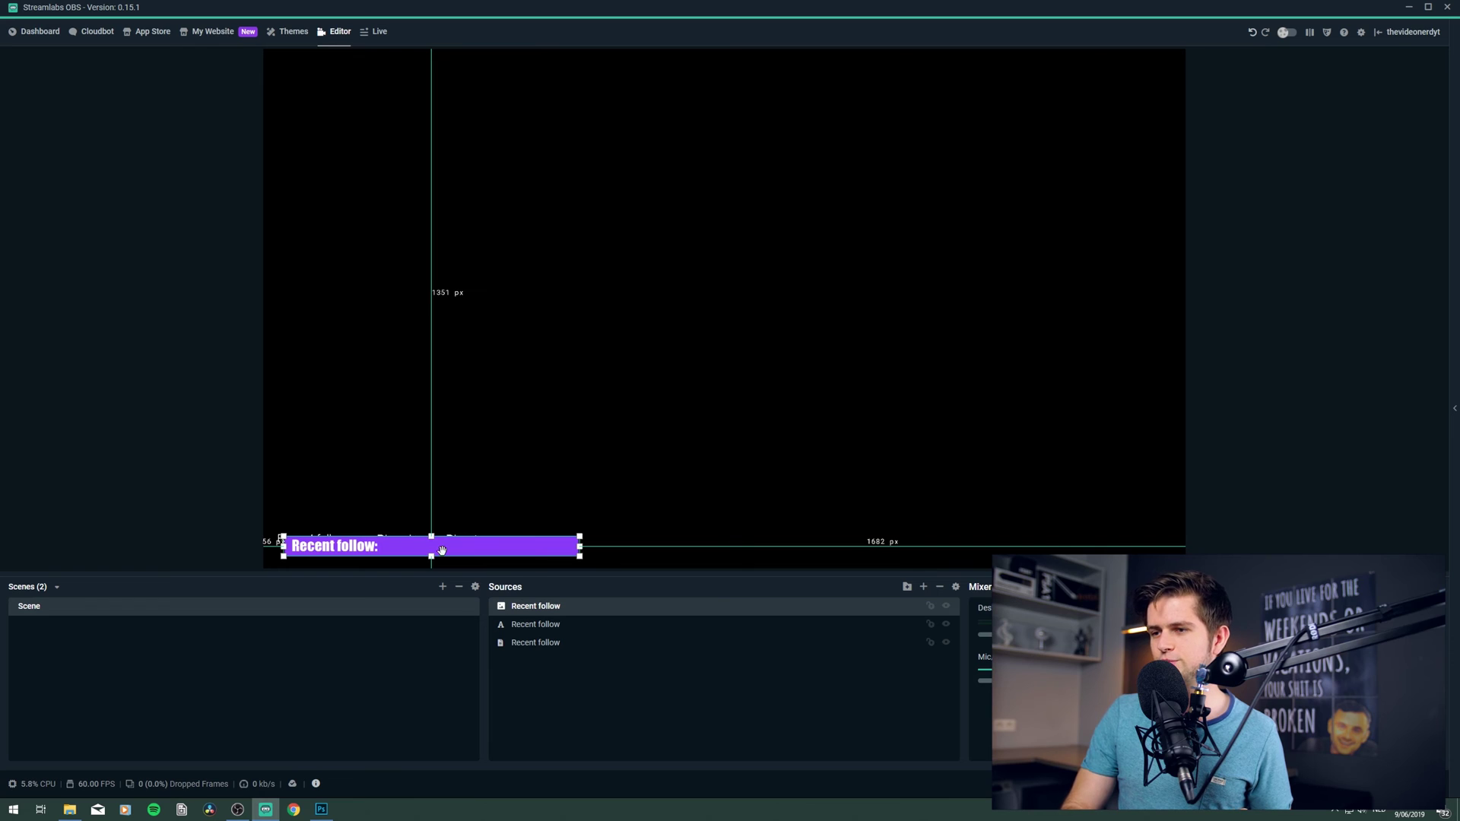
{"action": "left_click", "coordinate": [538, 626]}
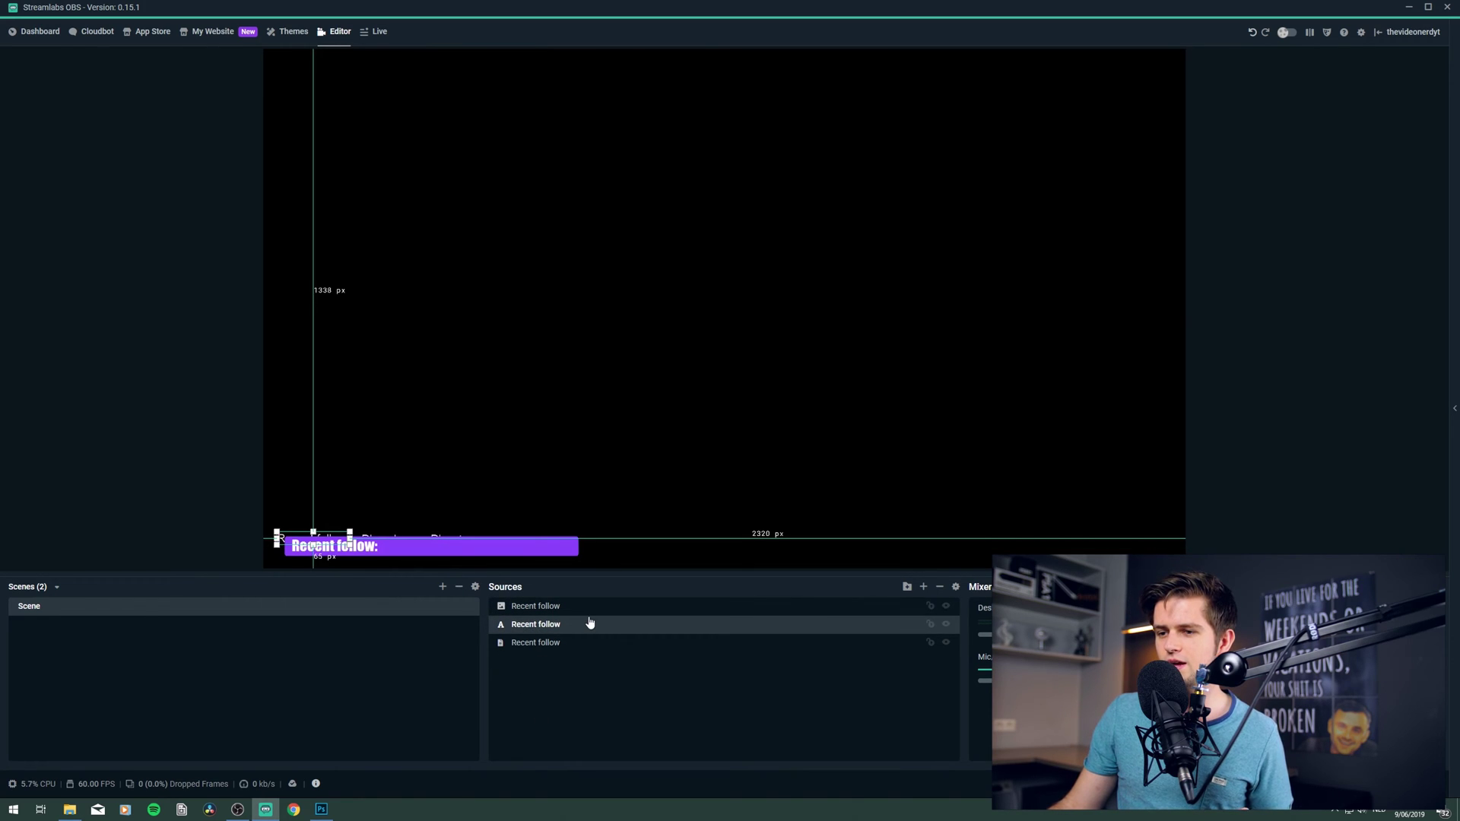
{"action": "key", "text": "Delete"}
{"action": "key", "text": "Return"}
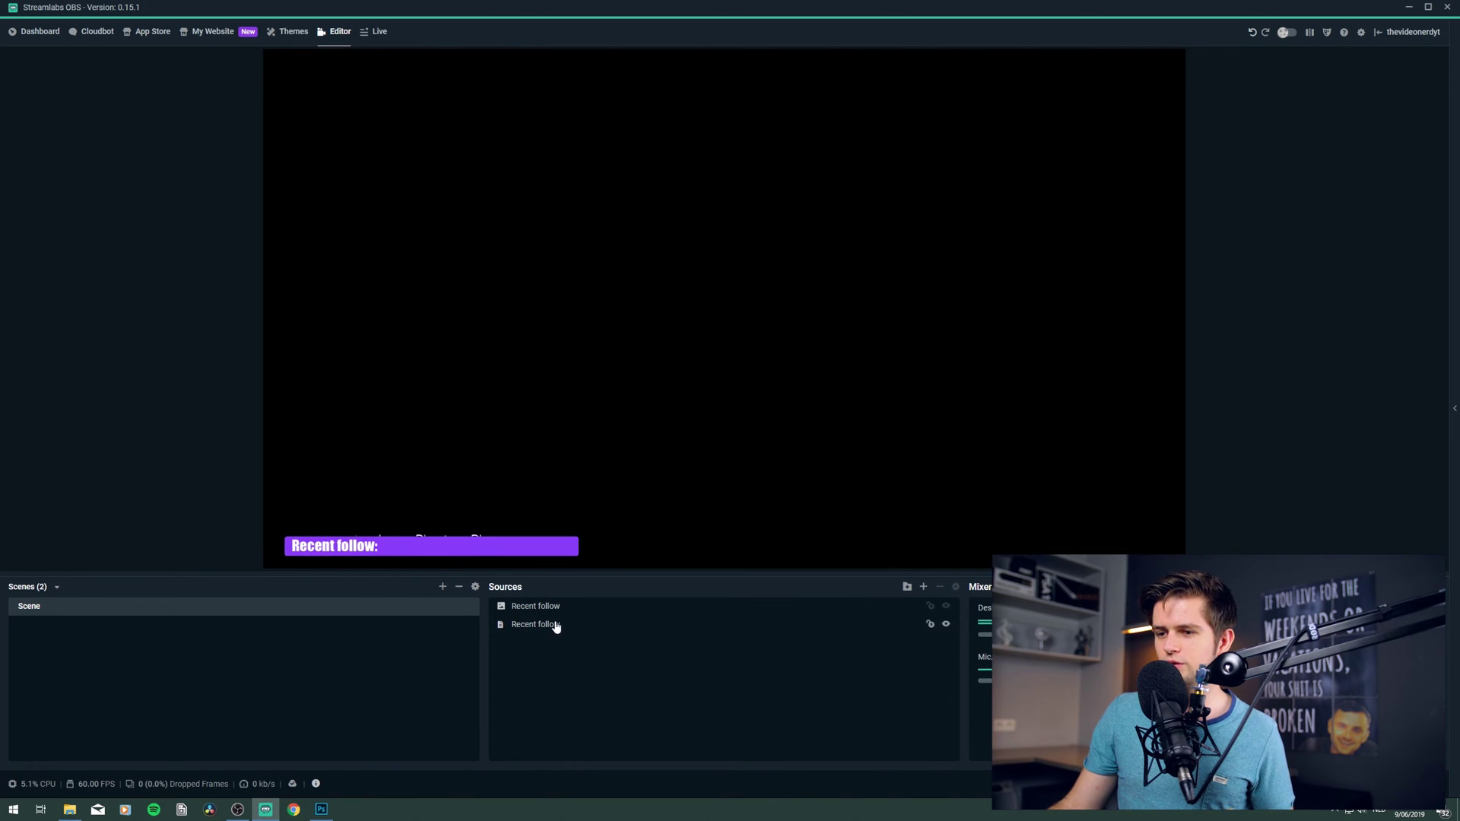
Step: Place the stream label above the banner image in the source order and position it on the banner beside the "Recent follow:" caption
{"action": "left_click", "coordinate": [555, 626]}
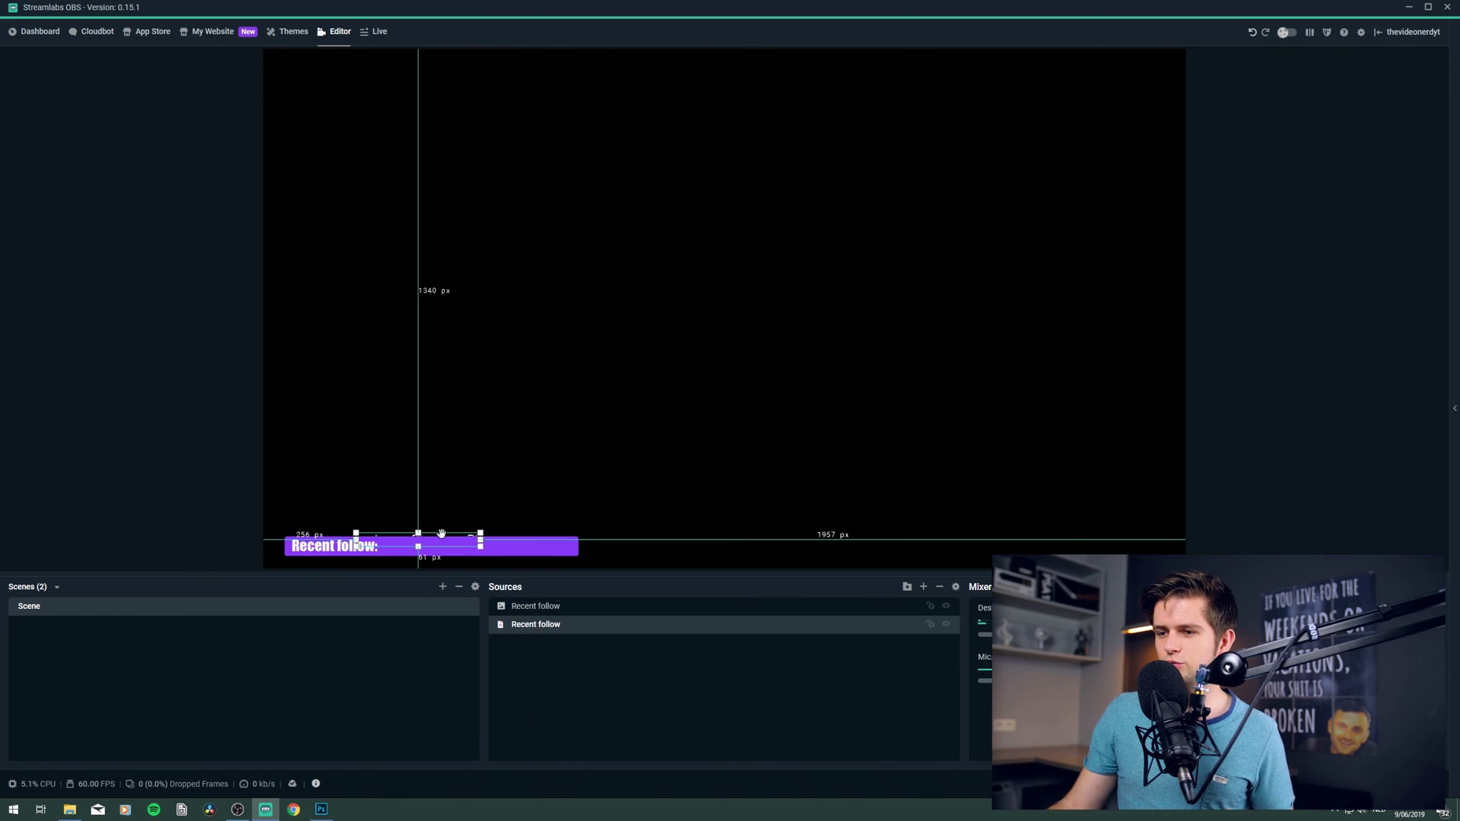
{"action": "left_click", "coordinate": [560, 609]}
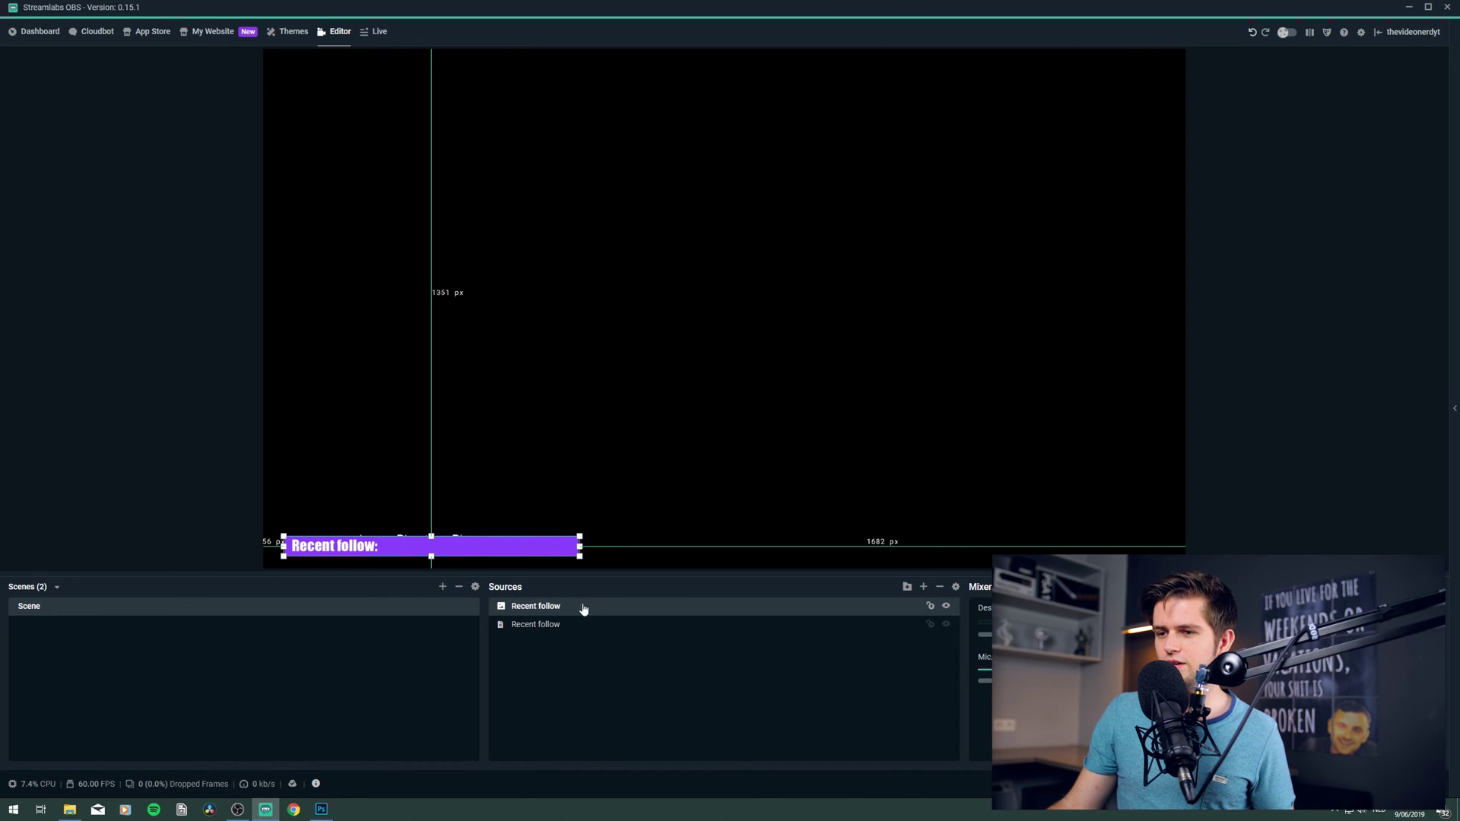
{"action": "left_click", "coordinate": [540, 635]}
{"action": "left_click", "coordinate": [544, 613]}
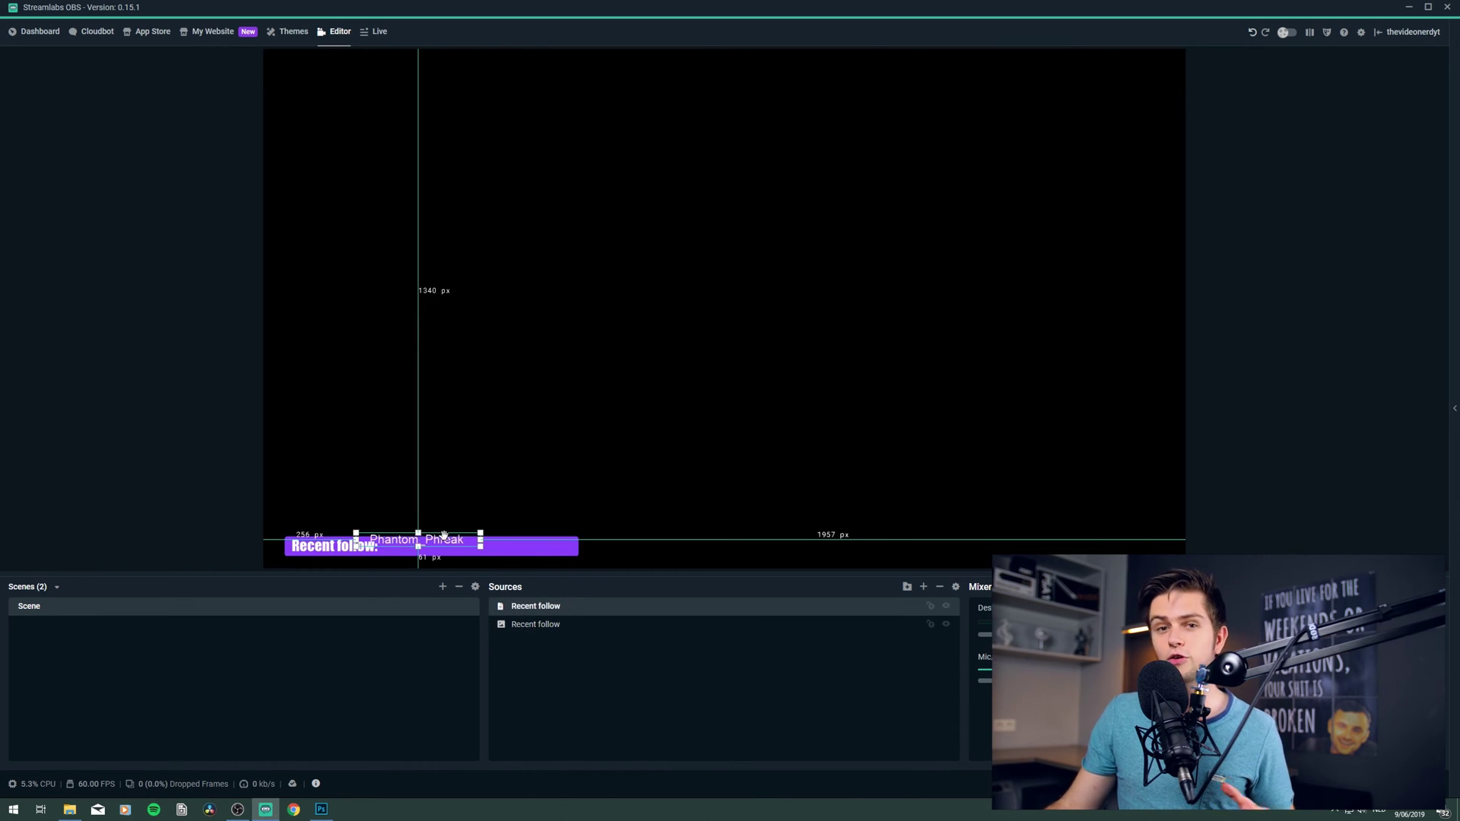
{"action": "left_click_drag", "start_coordinate": [424, 548], "coordinate": [434, 547]}
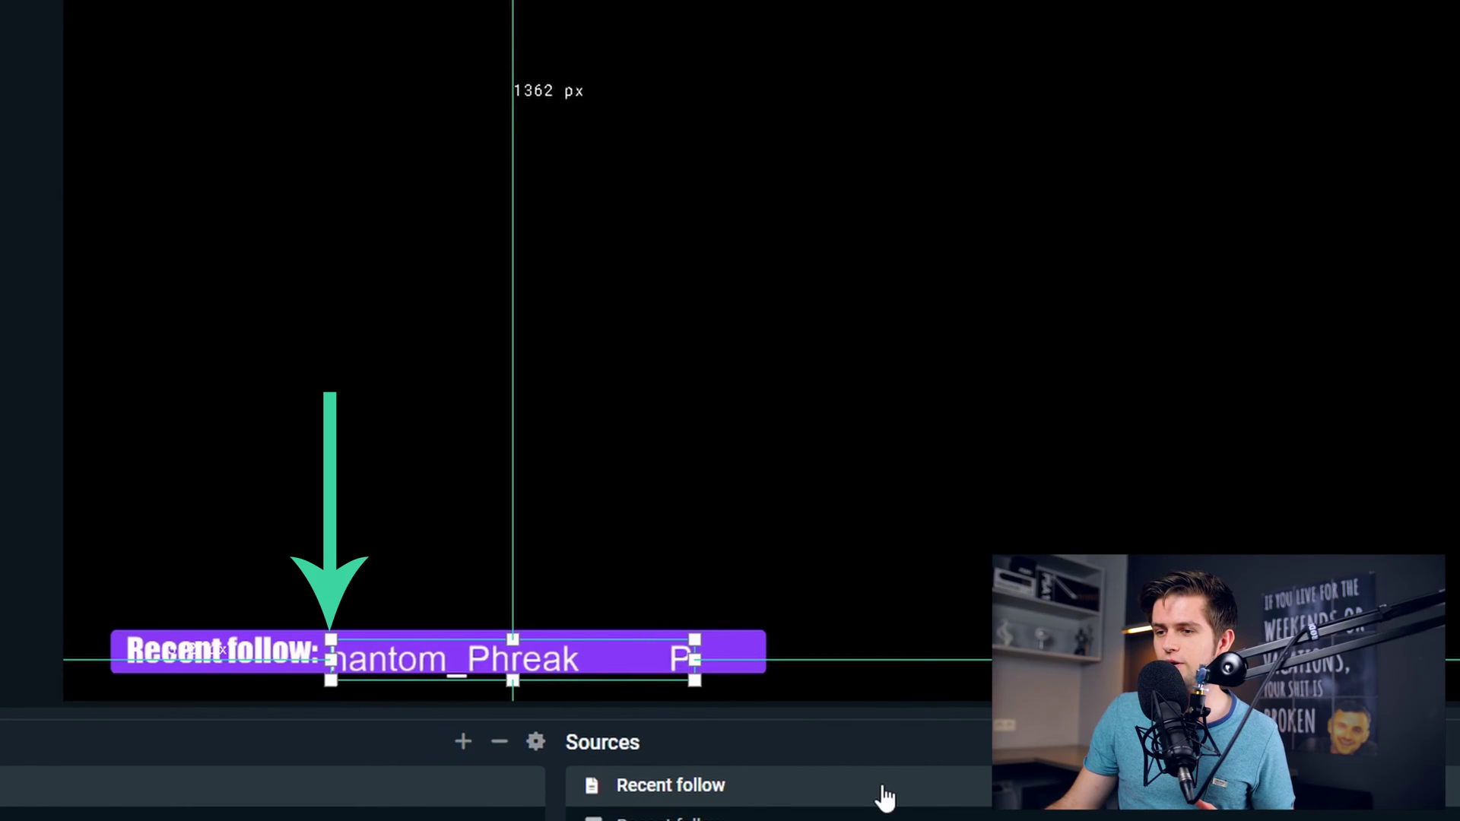
{"action": "left_click", "coordinate": [804, 460]}
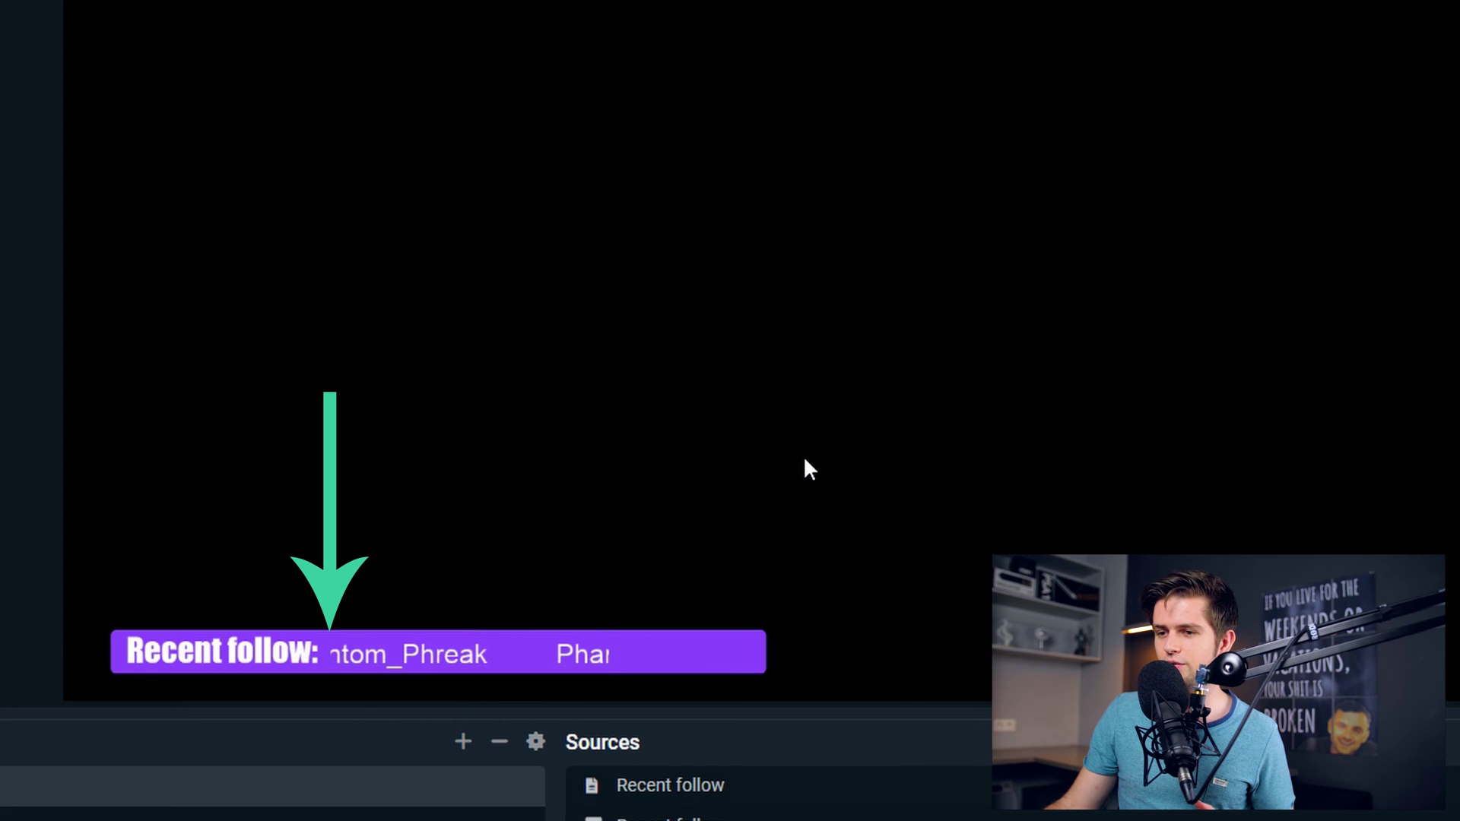
Step: Increase the stream label's font size to 48 and realign the label vertically on the purple banner
{"action": "left_click", "coordinate": [427, 658]}
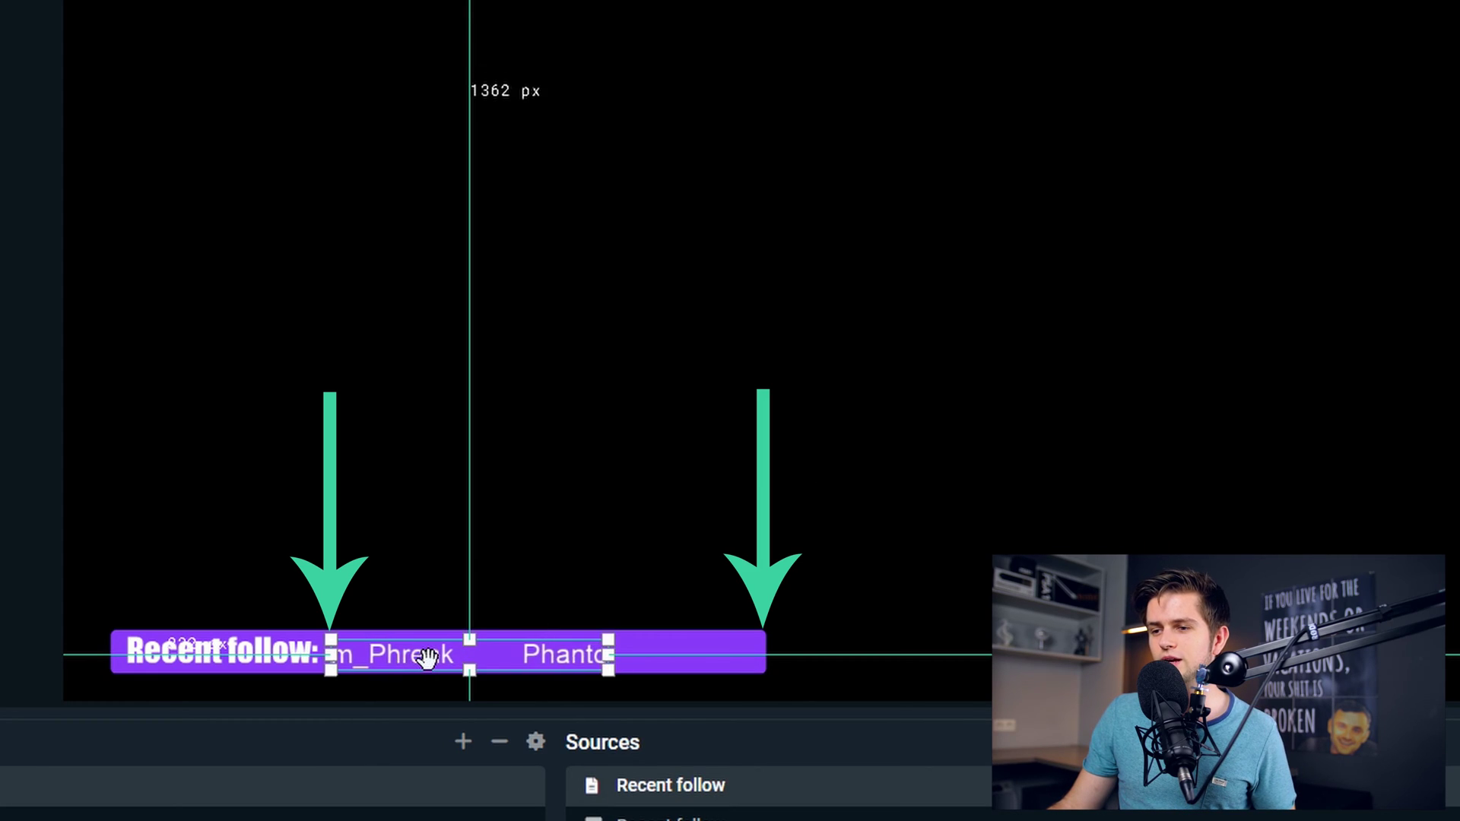
{"action": "double_click", "coordinate": [839, 804]}
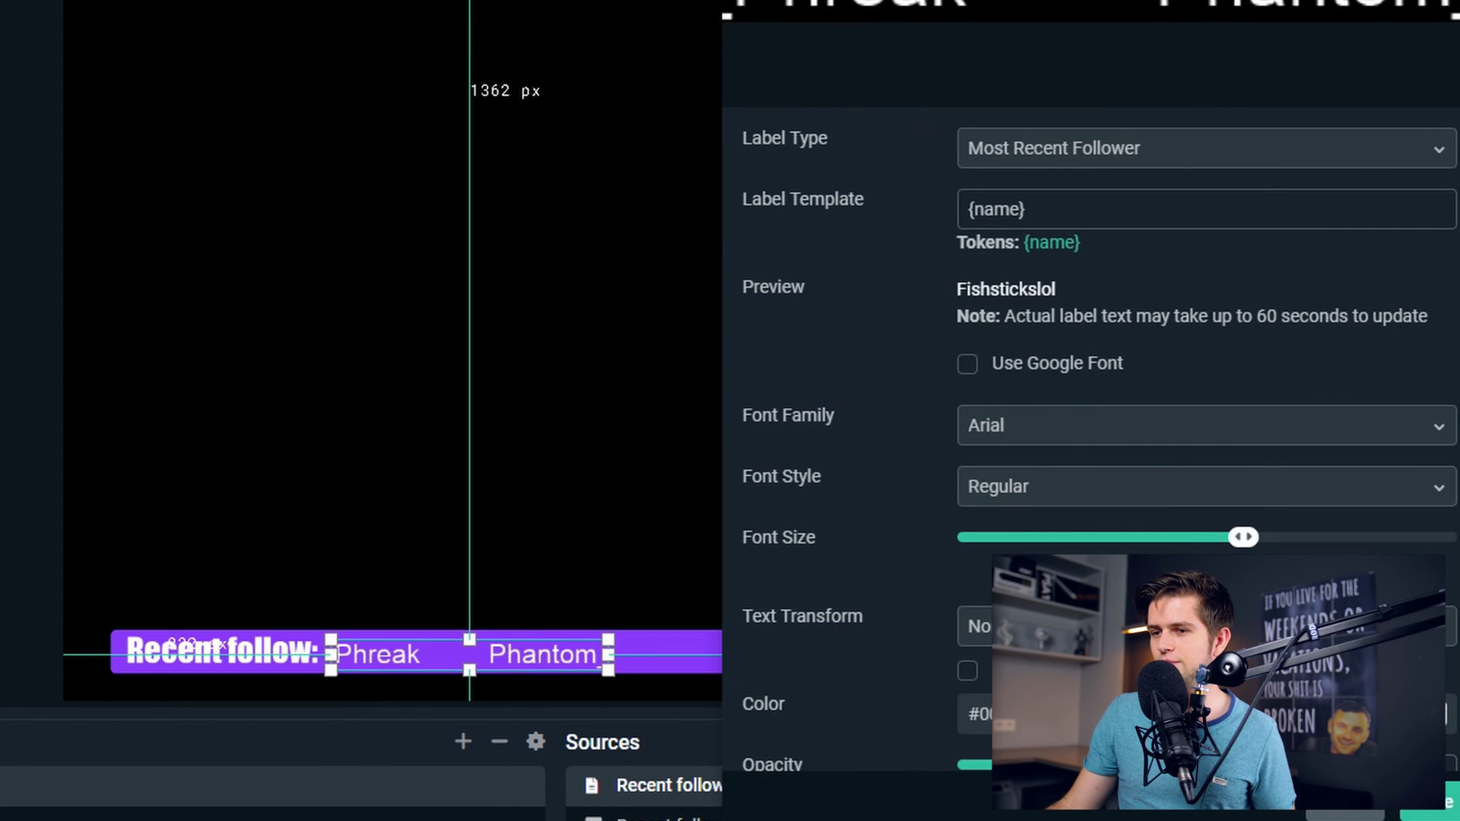
{"action": "left_click_drag", "start_coordinate": [1254, 540], "coordinate": [1284, 554]}
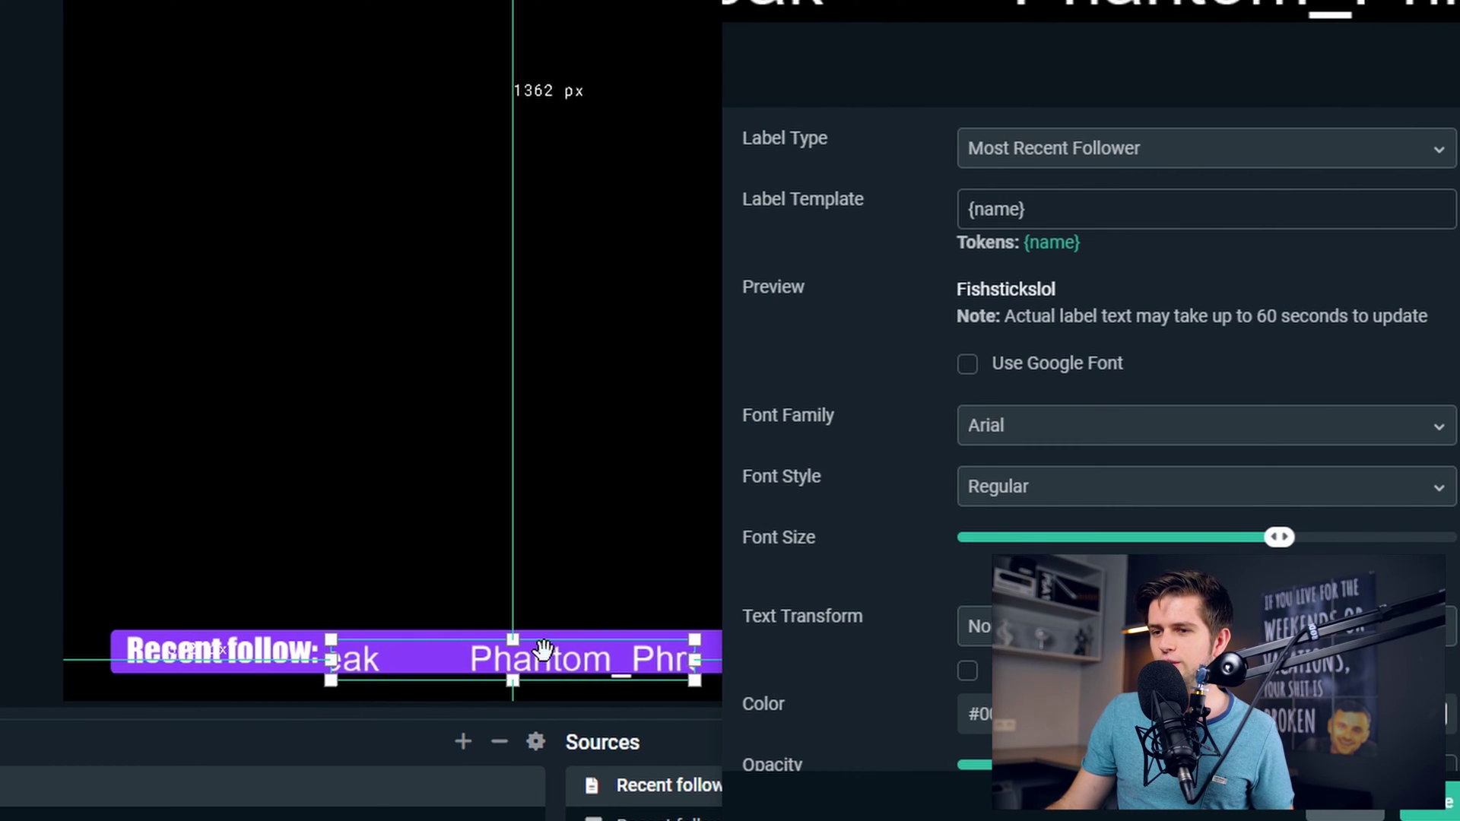
{"action": "left_click_drag", "start_coordinate": [543, 650], "coordinate": [570, 662]}
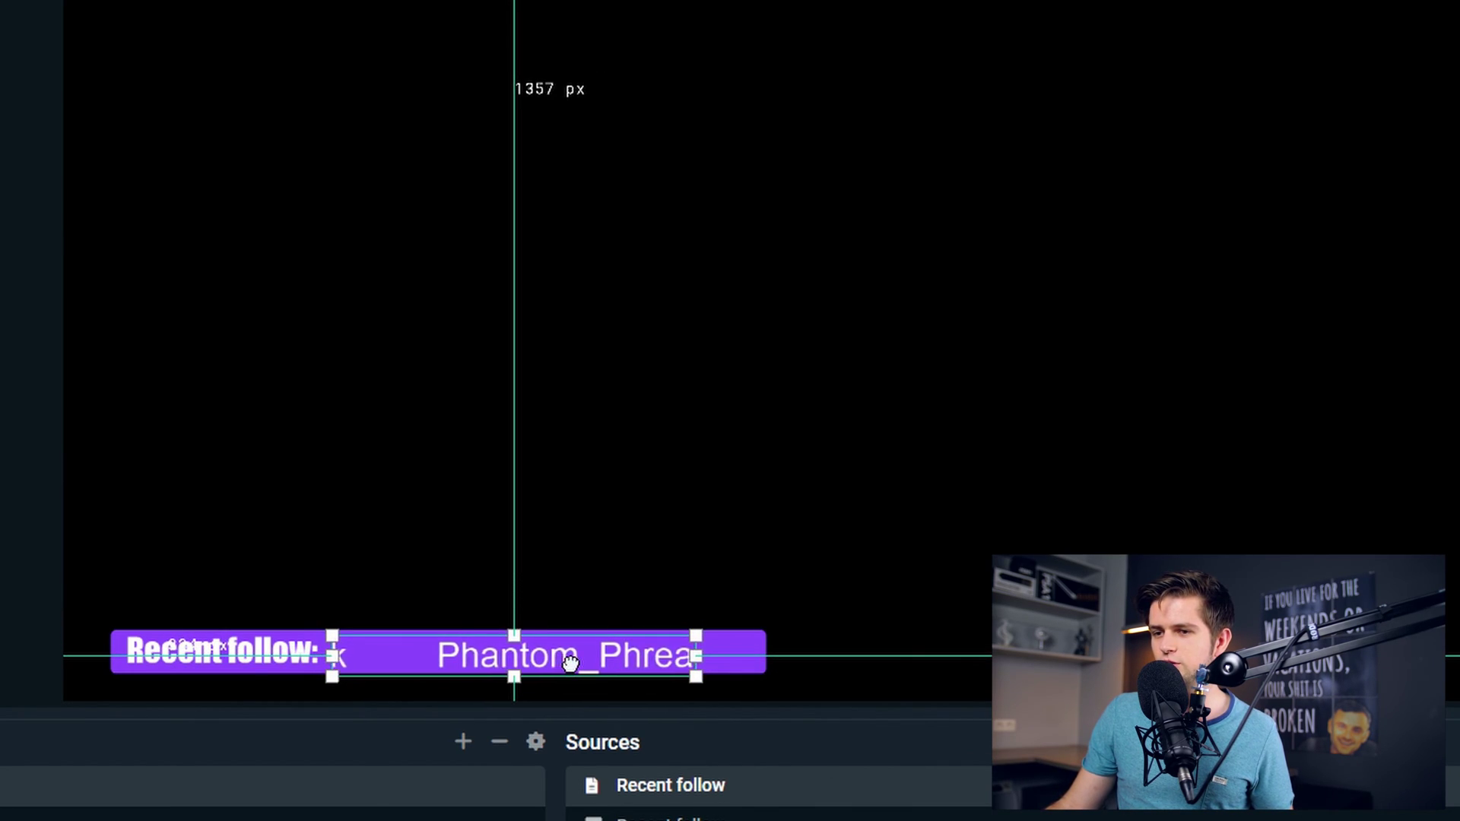
Step: Enable custom text extents for the scrolling stream label and set their width to 500 so it fills the purple banner
{"action": "double_click", "coordinate": [890, 804]}
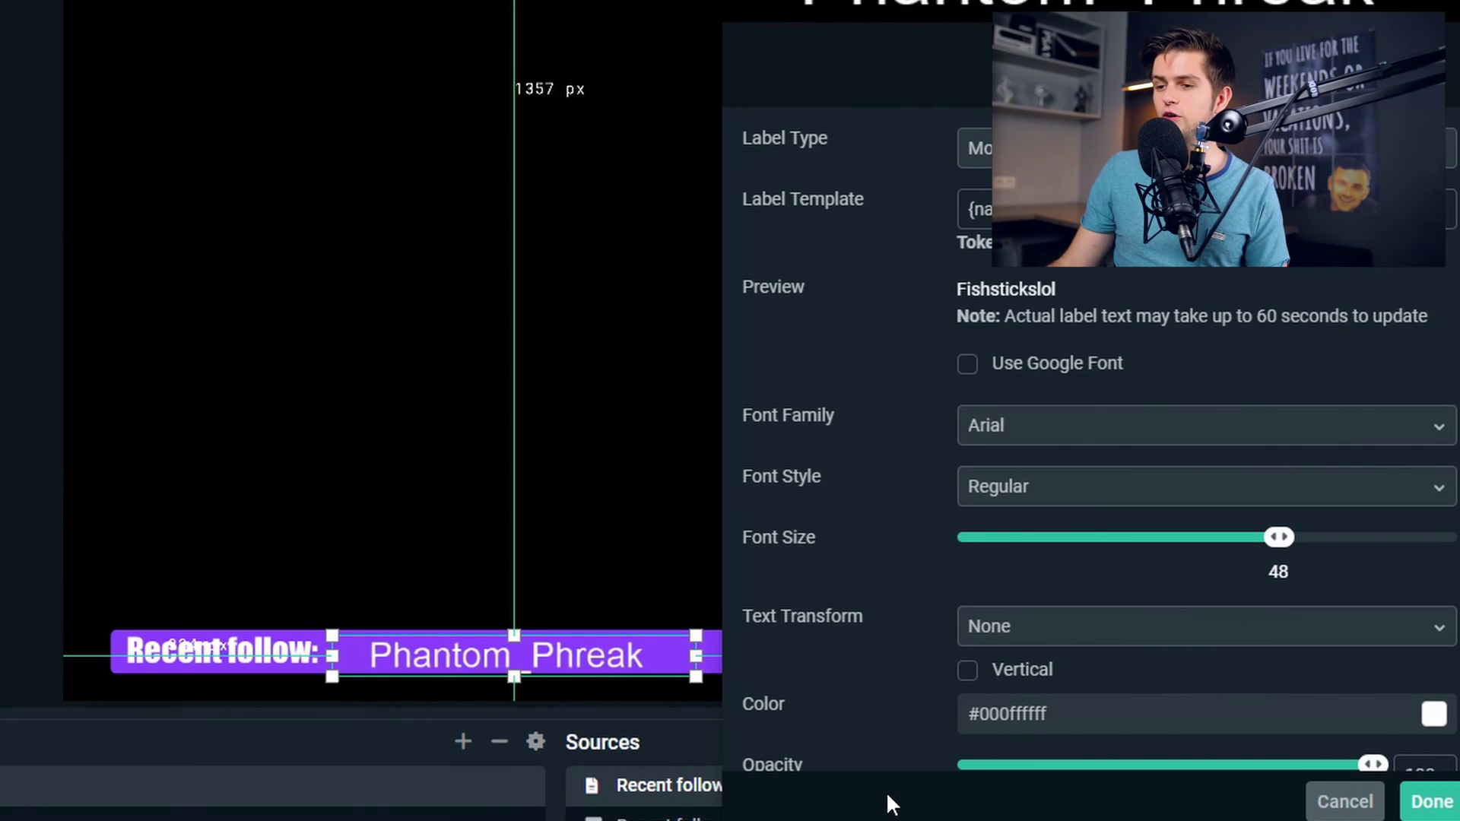
{"action": "scroll", "coordinate": [867, 469], "scroll_direction": "down", "scroll_amount": 5}
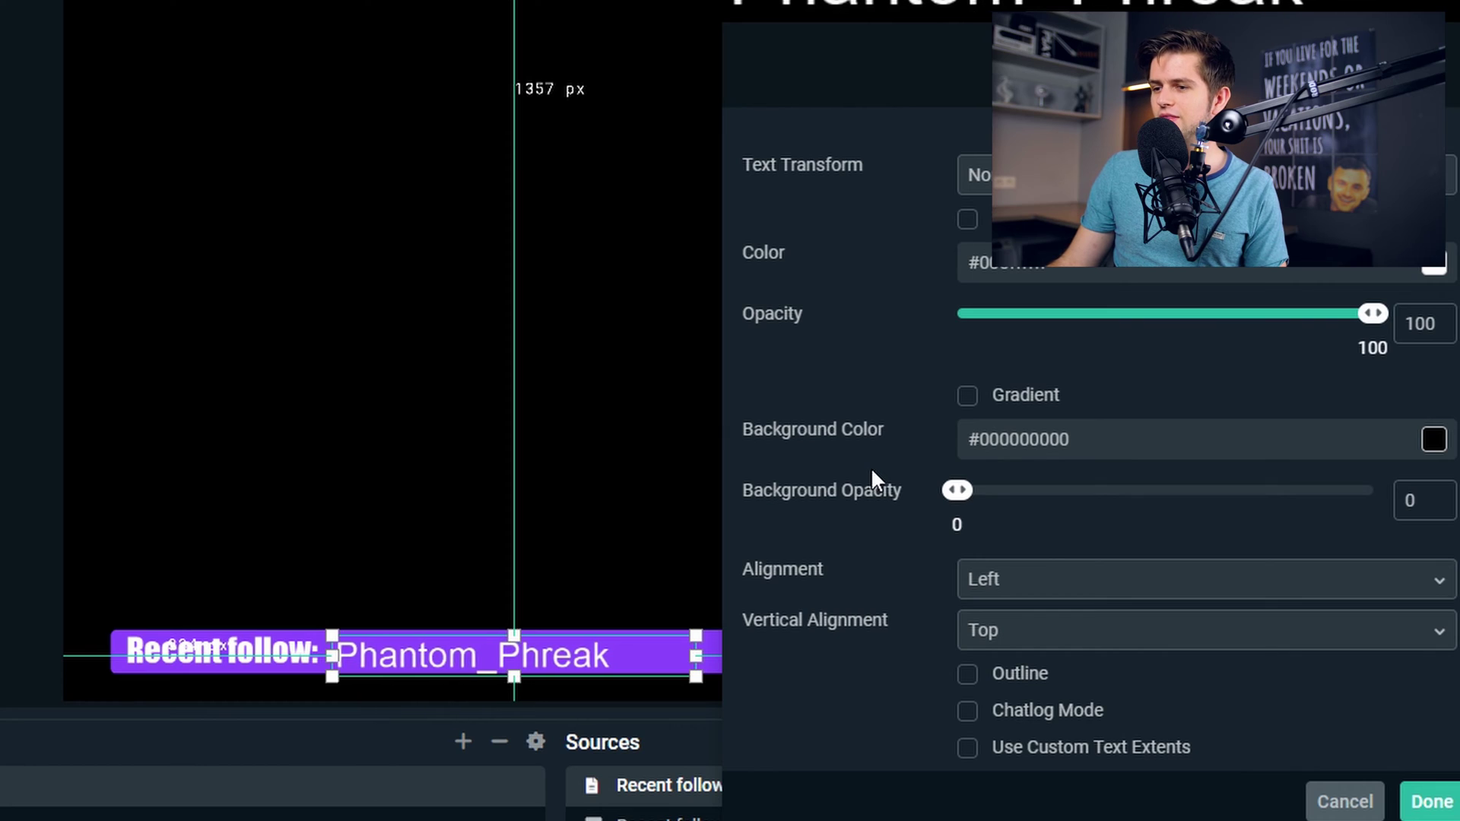
{"action": "left_click", "coordinate": [967, 749]}
{"action": "scroll", "coordinate": [854, 710], "scroll_direction": "down", "scroll_amount": 2}
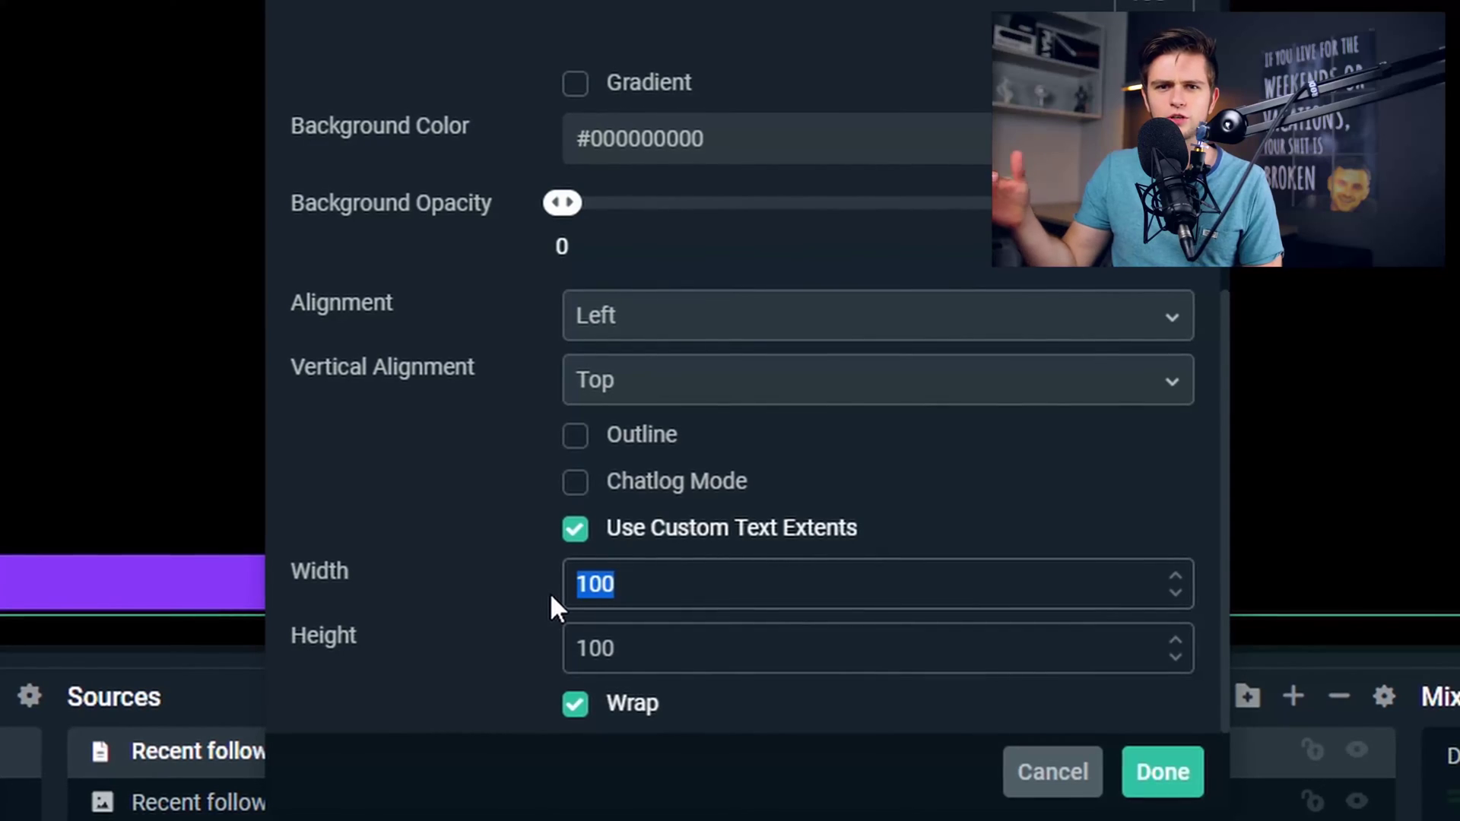
{"action": "type", "text": "500"}
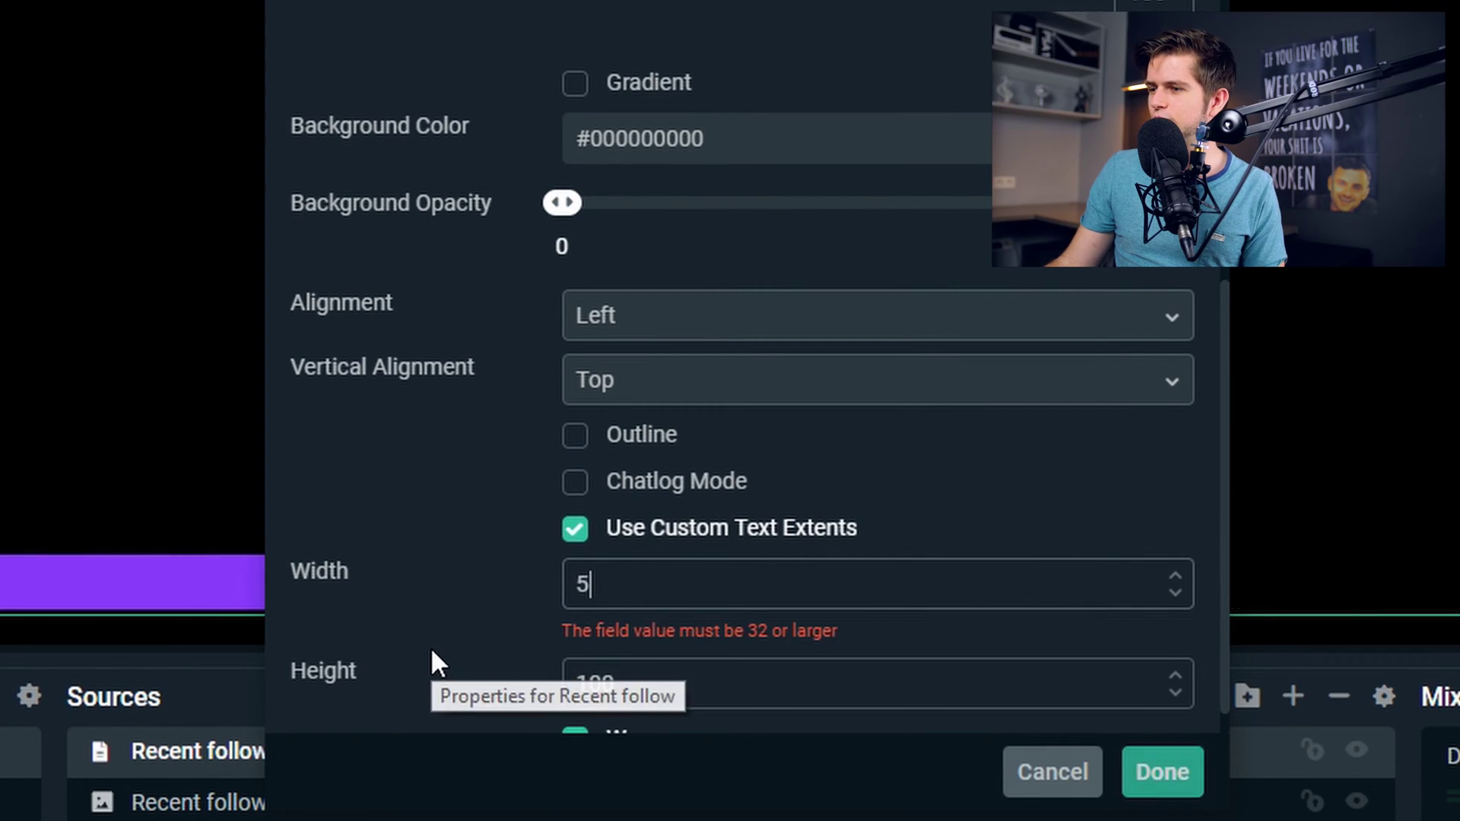
{"action": "left_click", "coordinate": [1159, 772]}
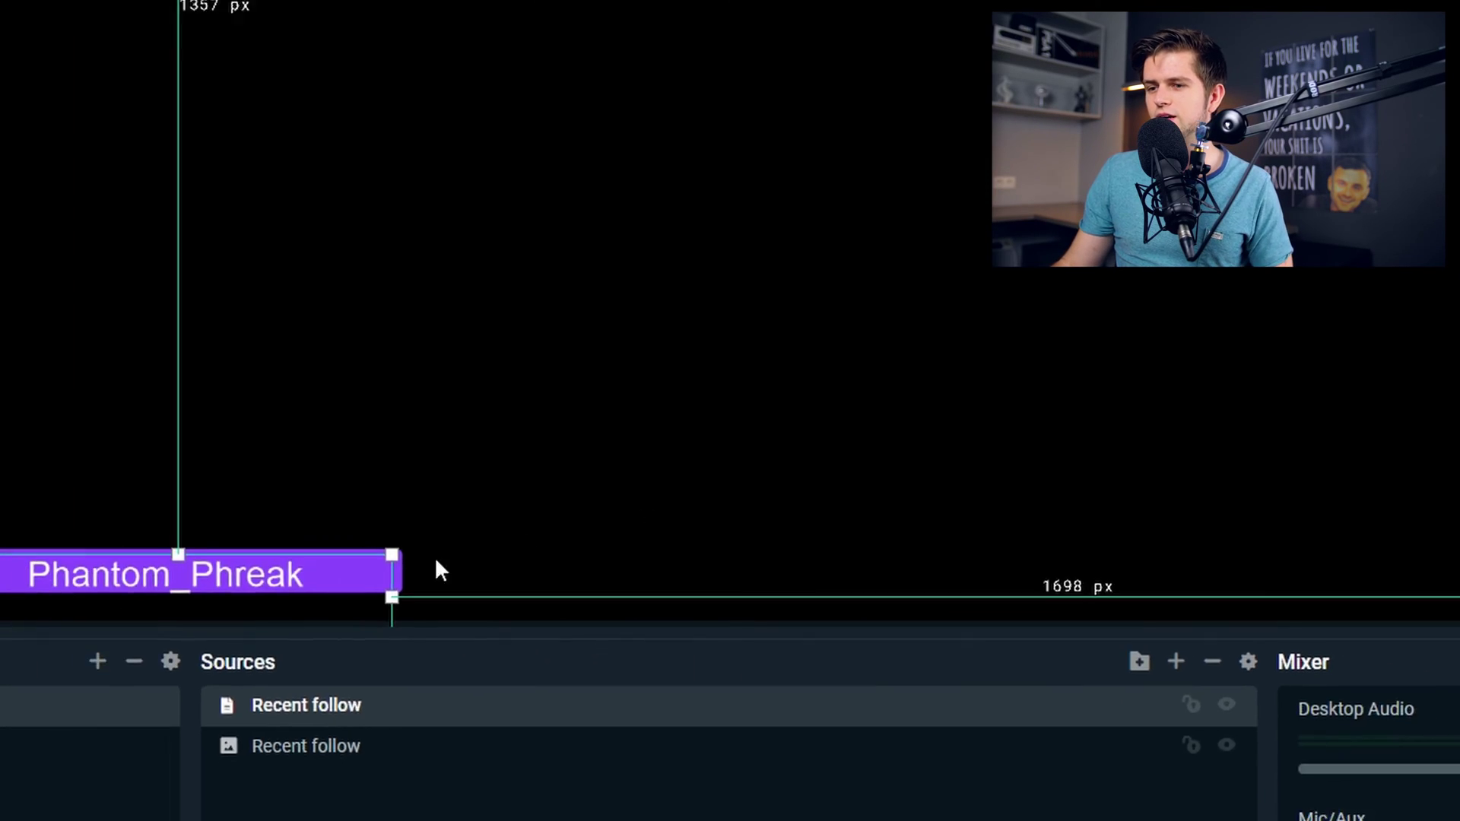
{"action": "left_click_drag", "start_coordinate": [439, 554], "coordinate": [443, 549]}
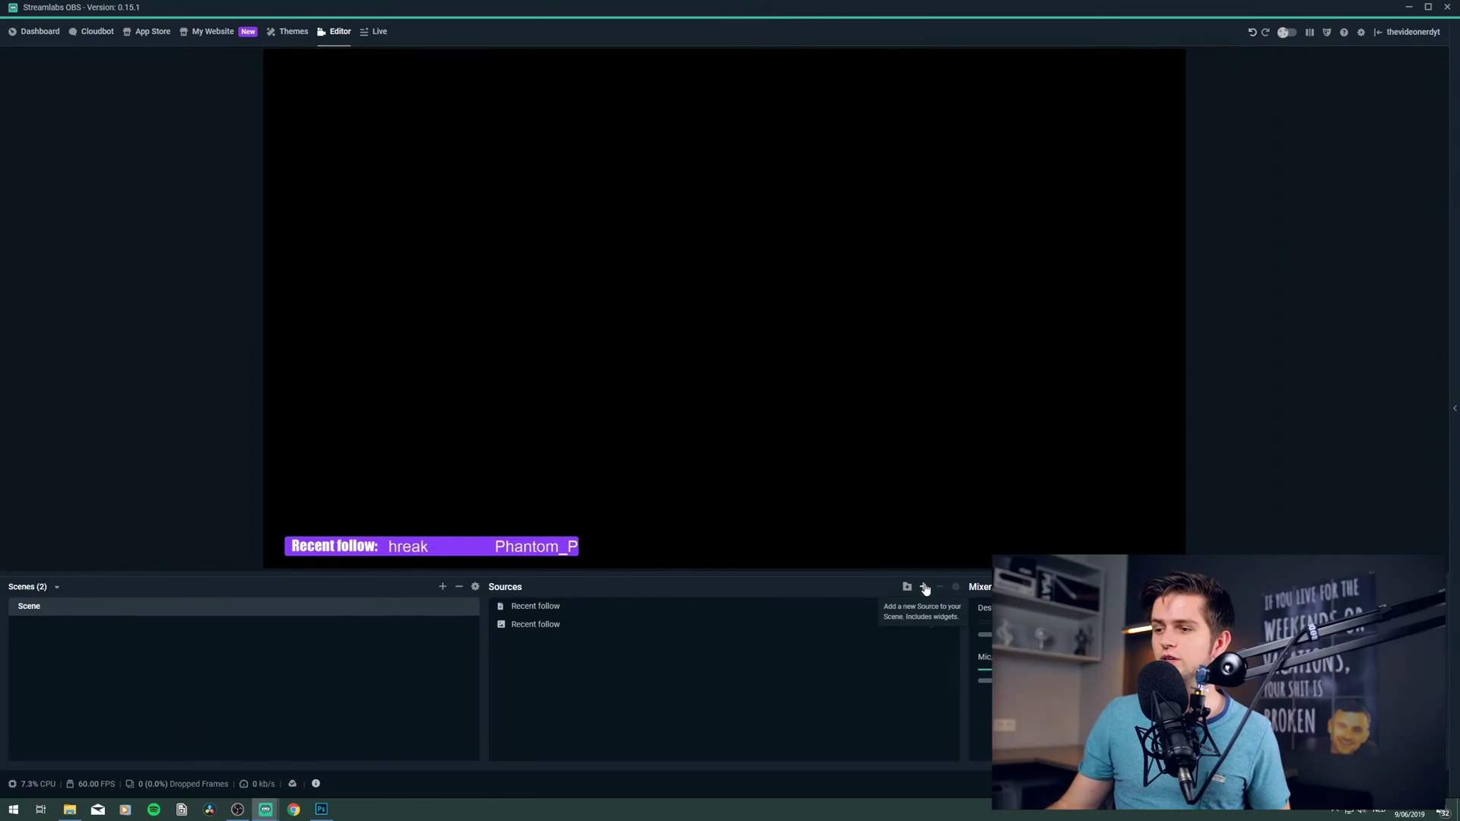
Step: Add a new Stream Label source named "Follower clock" to the scene
{"action": "left_click", "coordinate": [923, 587]}
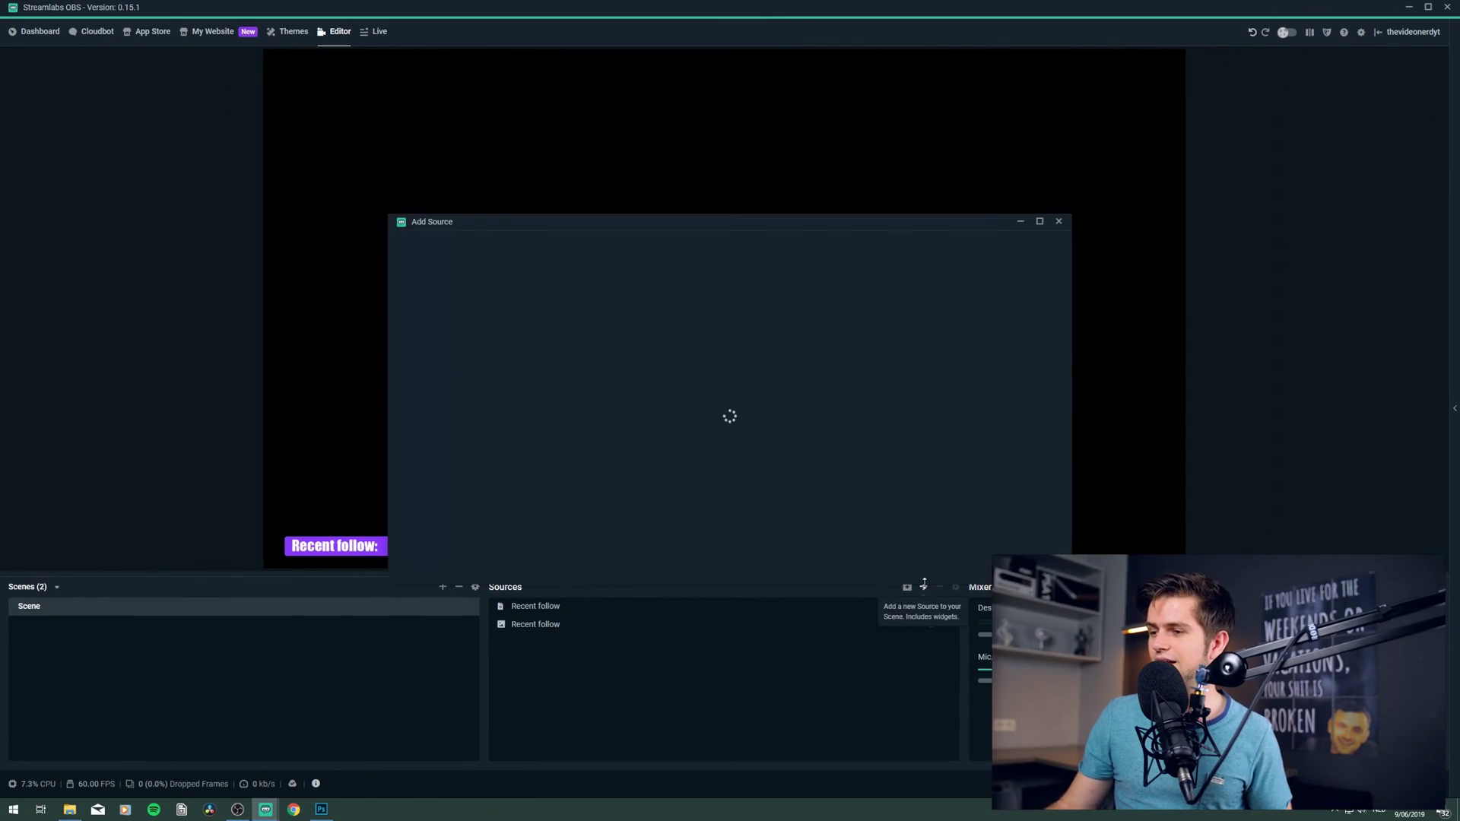
{"action": "double_click", "coordinate": [926, 516]}
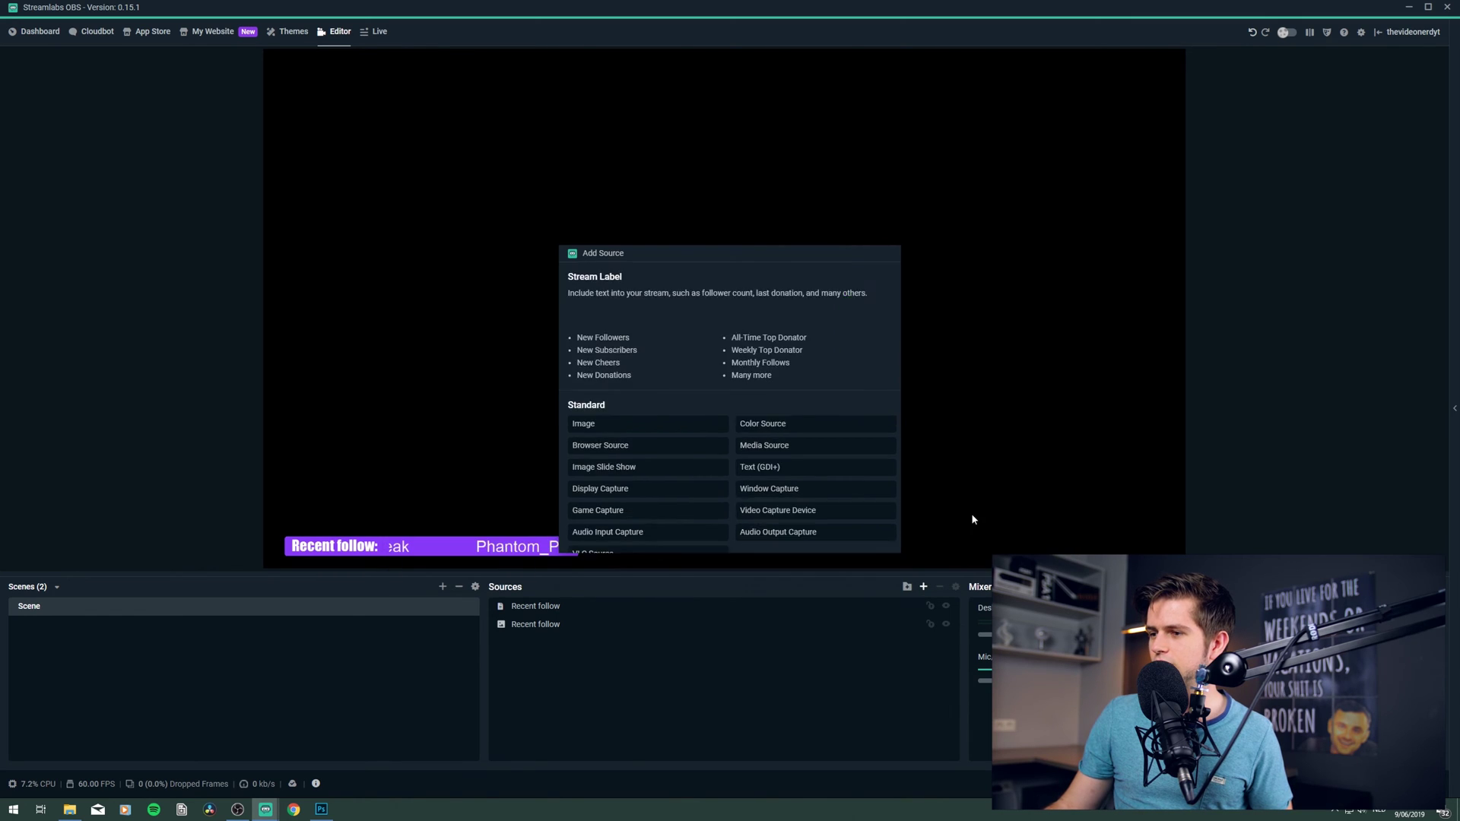
{"action": "triple_click", "coordinate": [682, 313]}
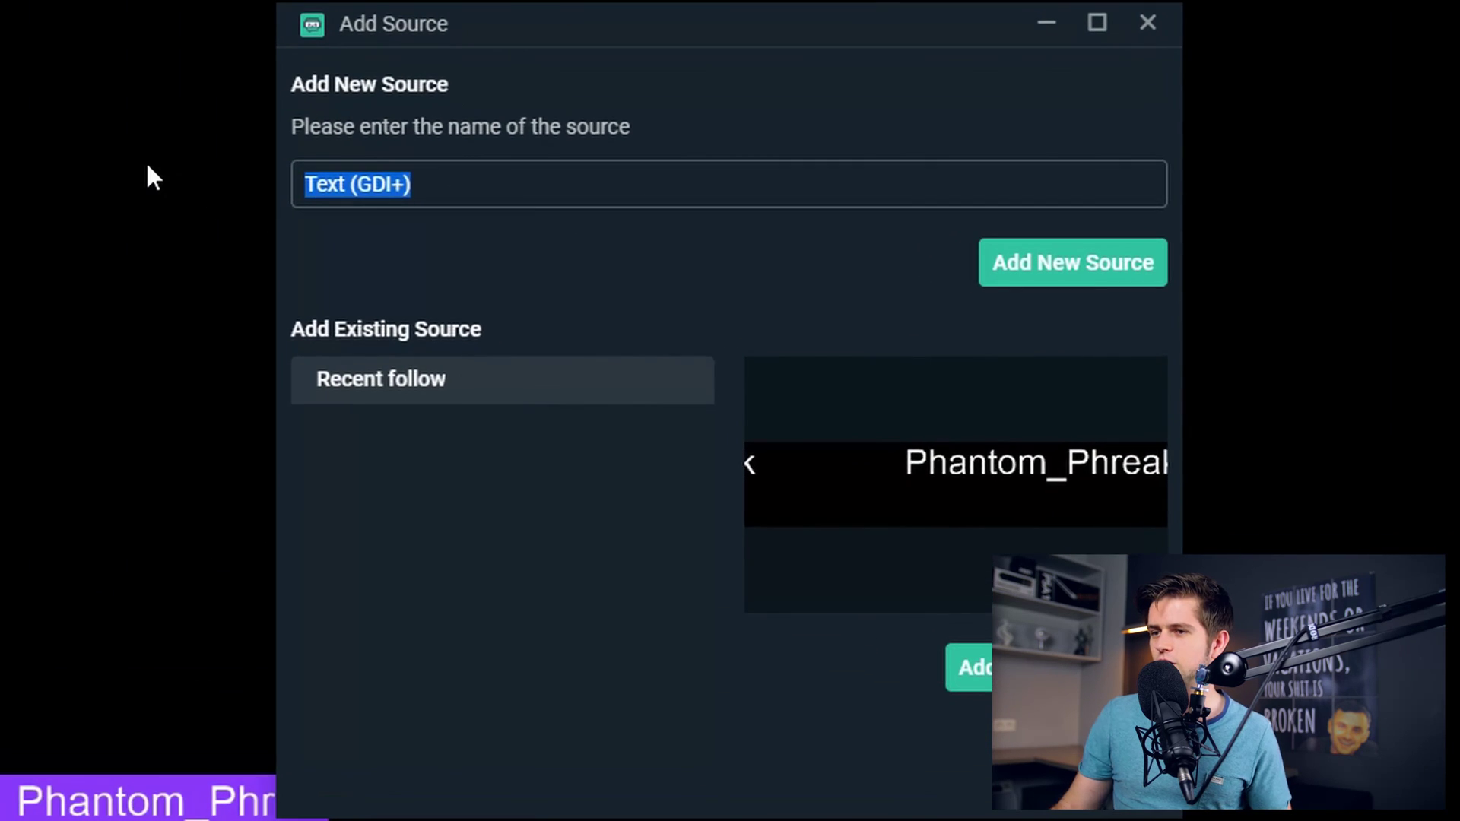
{"action": "type", "text": "Follower clo"}
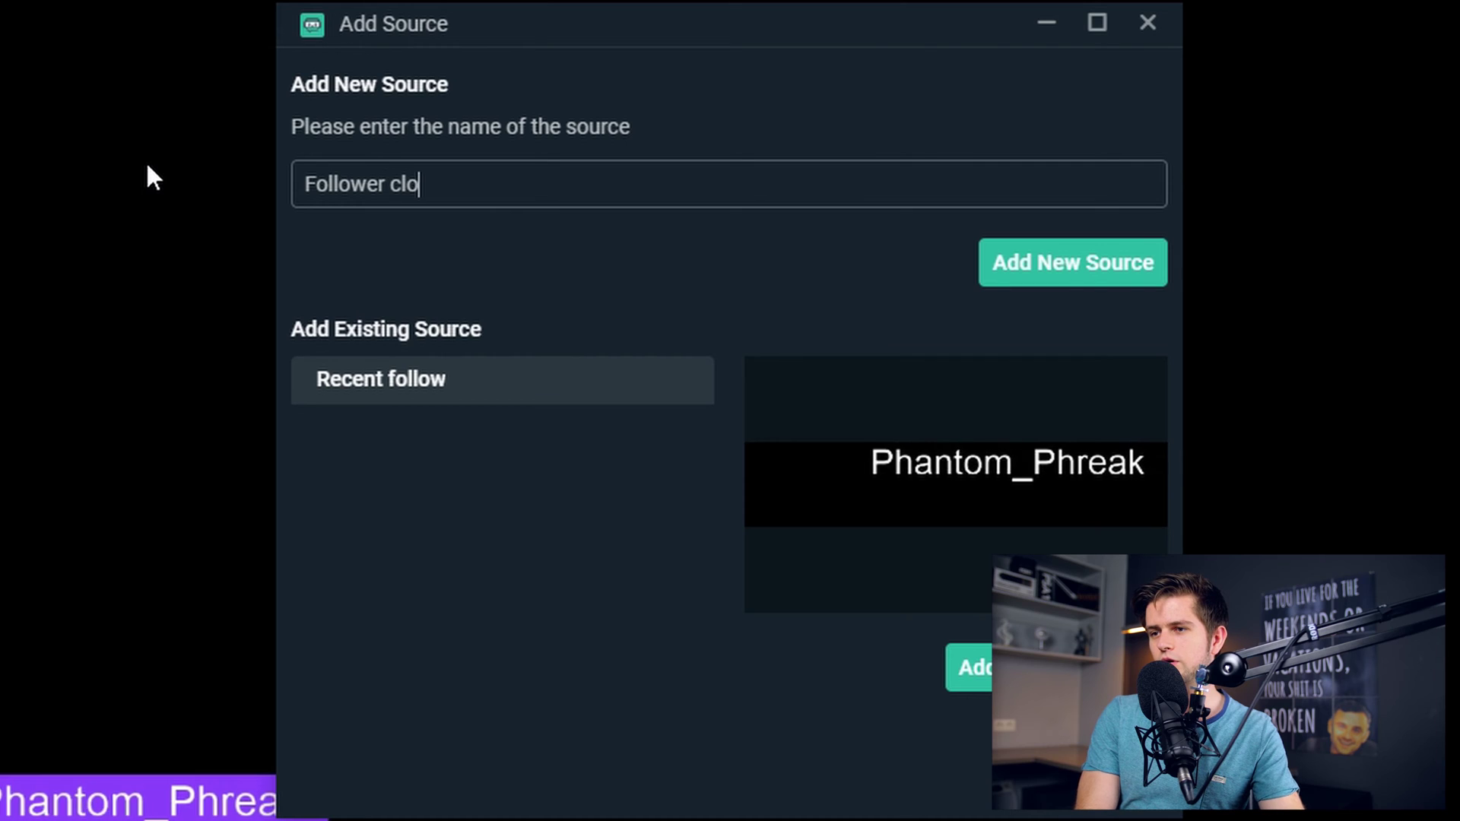
{"action": "type", "text": "ck"}
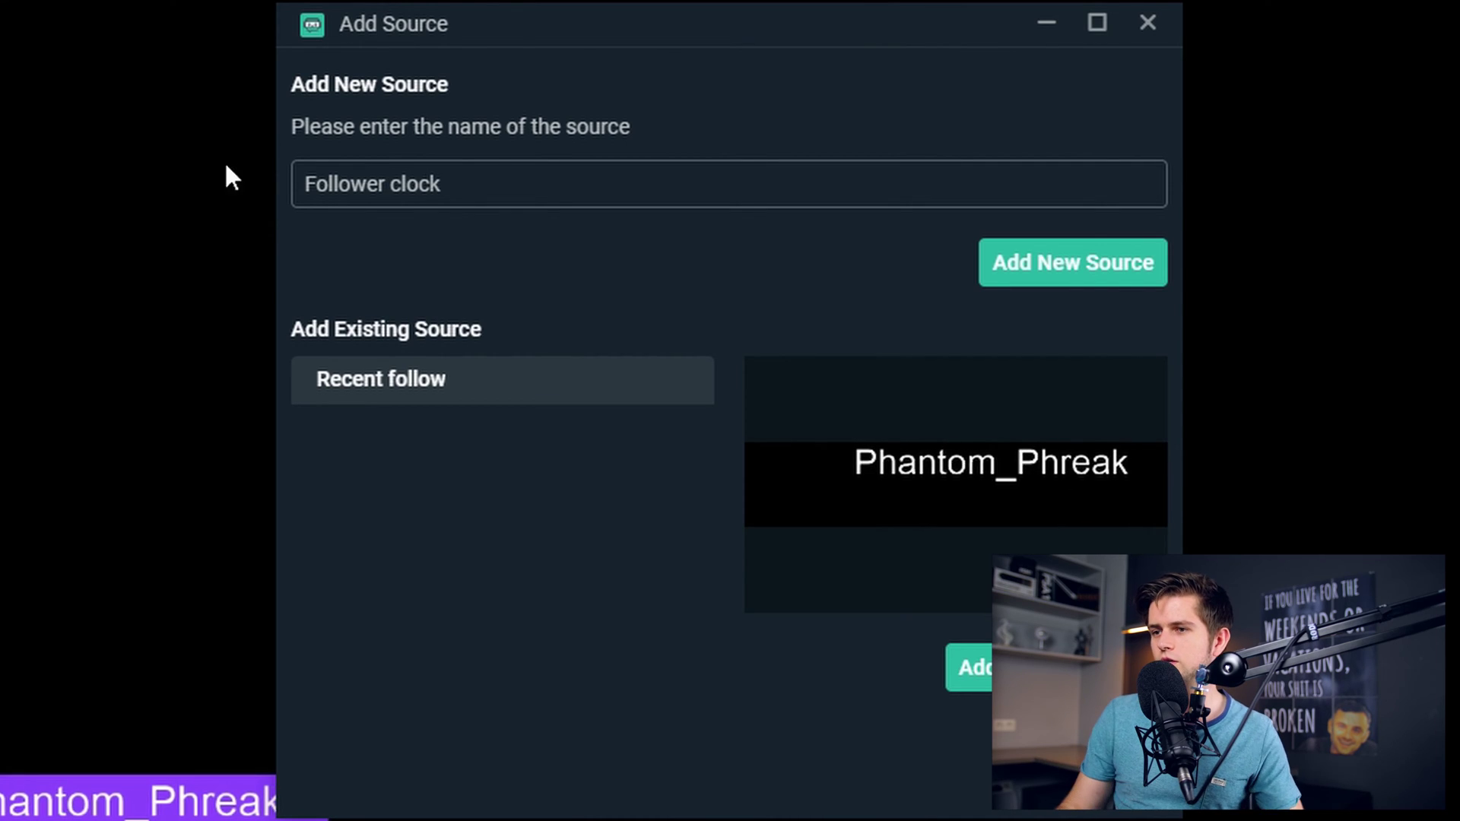
{"action": "left_click", "coordinate": [1102, 260]}
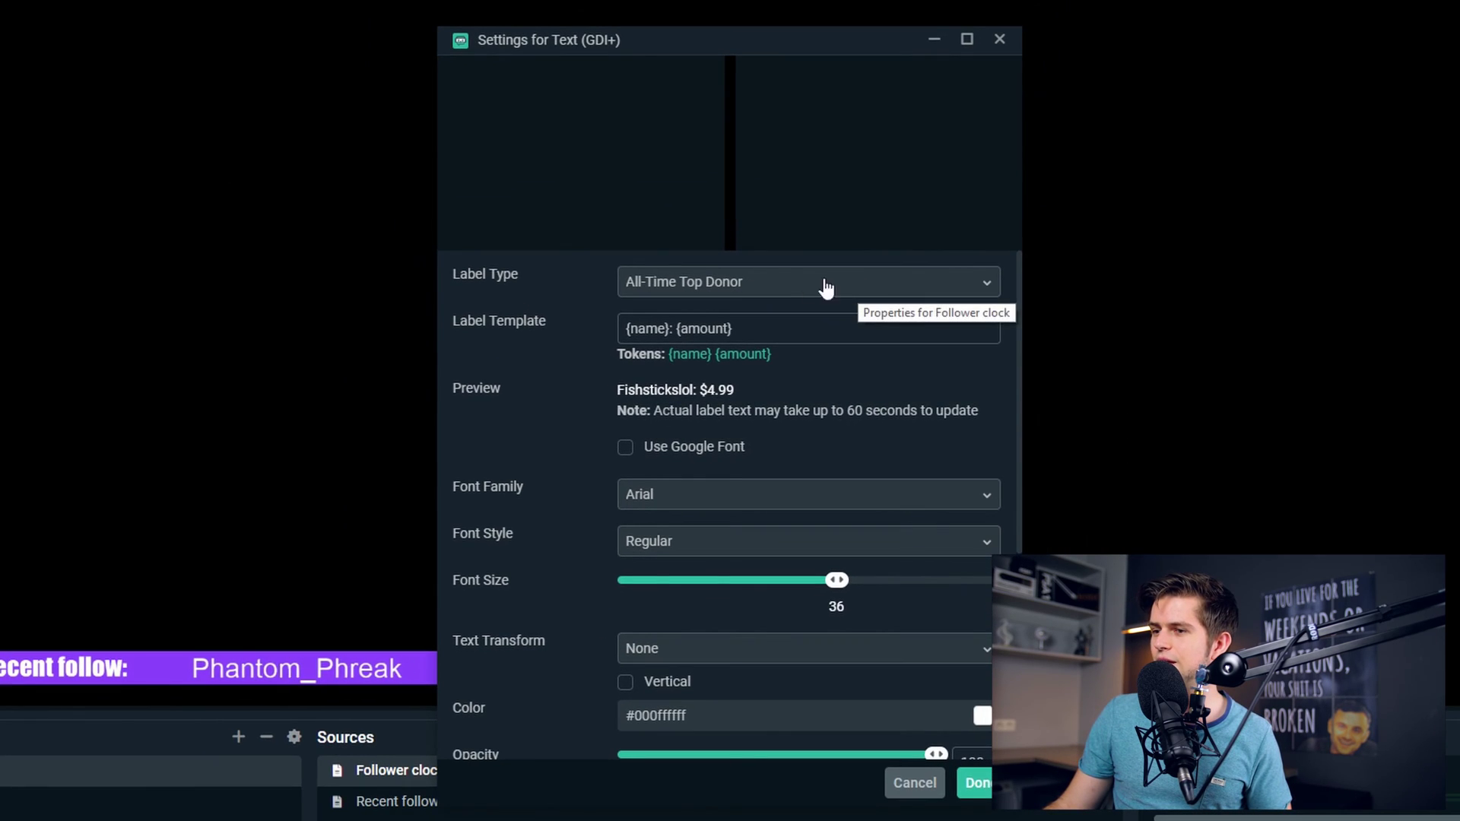
Step: Set the label type of the "Follower clock" source to Follow Train Clock
{"action": "left_click", "coordinate": [768, 208]}
{"action": "scroll", "coordinate": [749, 457], "scroll_direction": "down", "scroll_amount": 15}
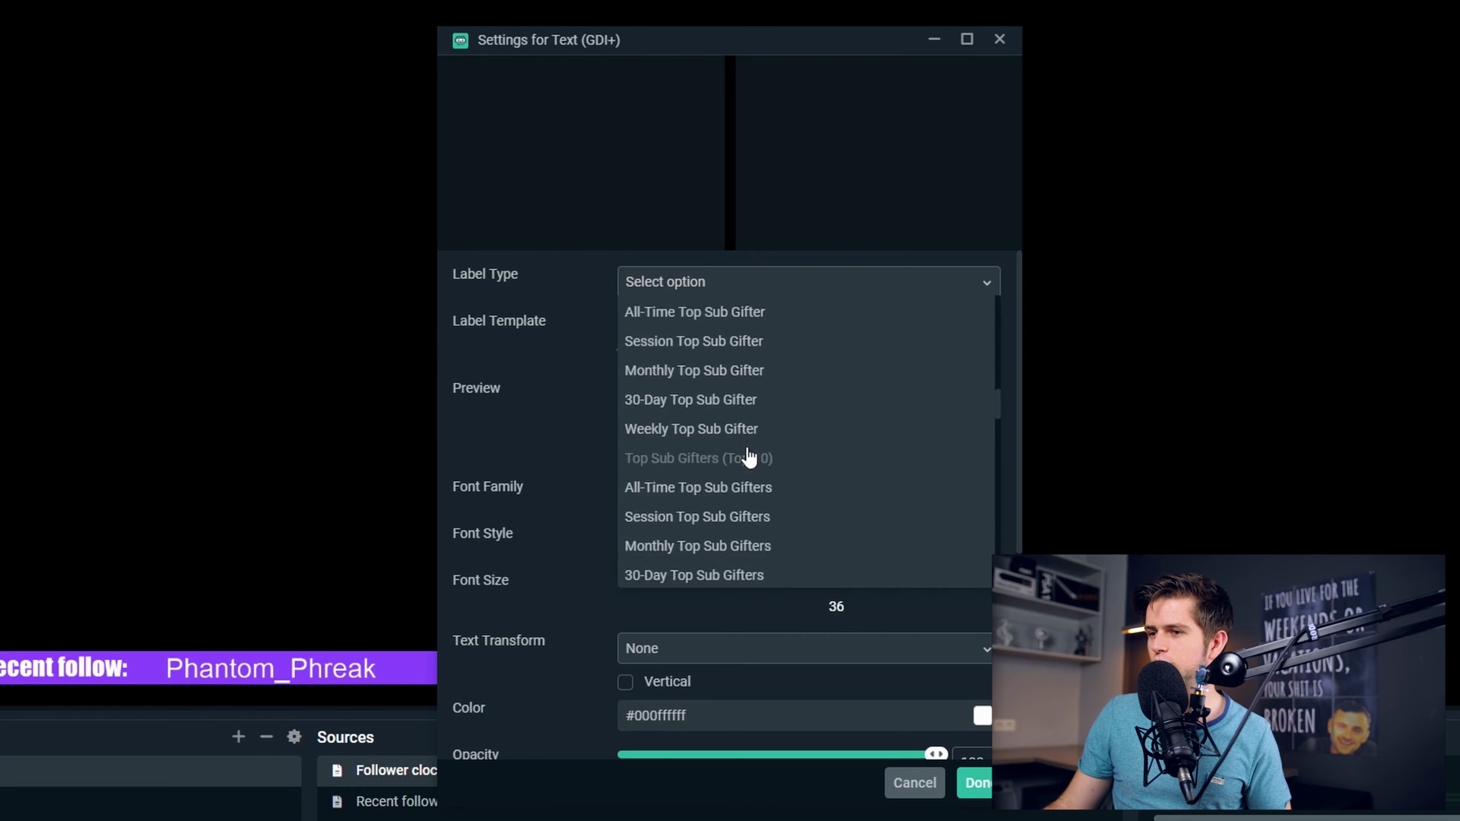
{"action": "scroll", "coordinate": [766, 393], "scroll_direction": "down", "scroll_amount": 1}
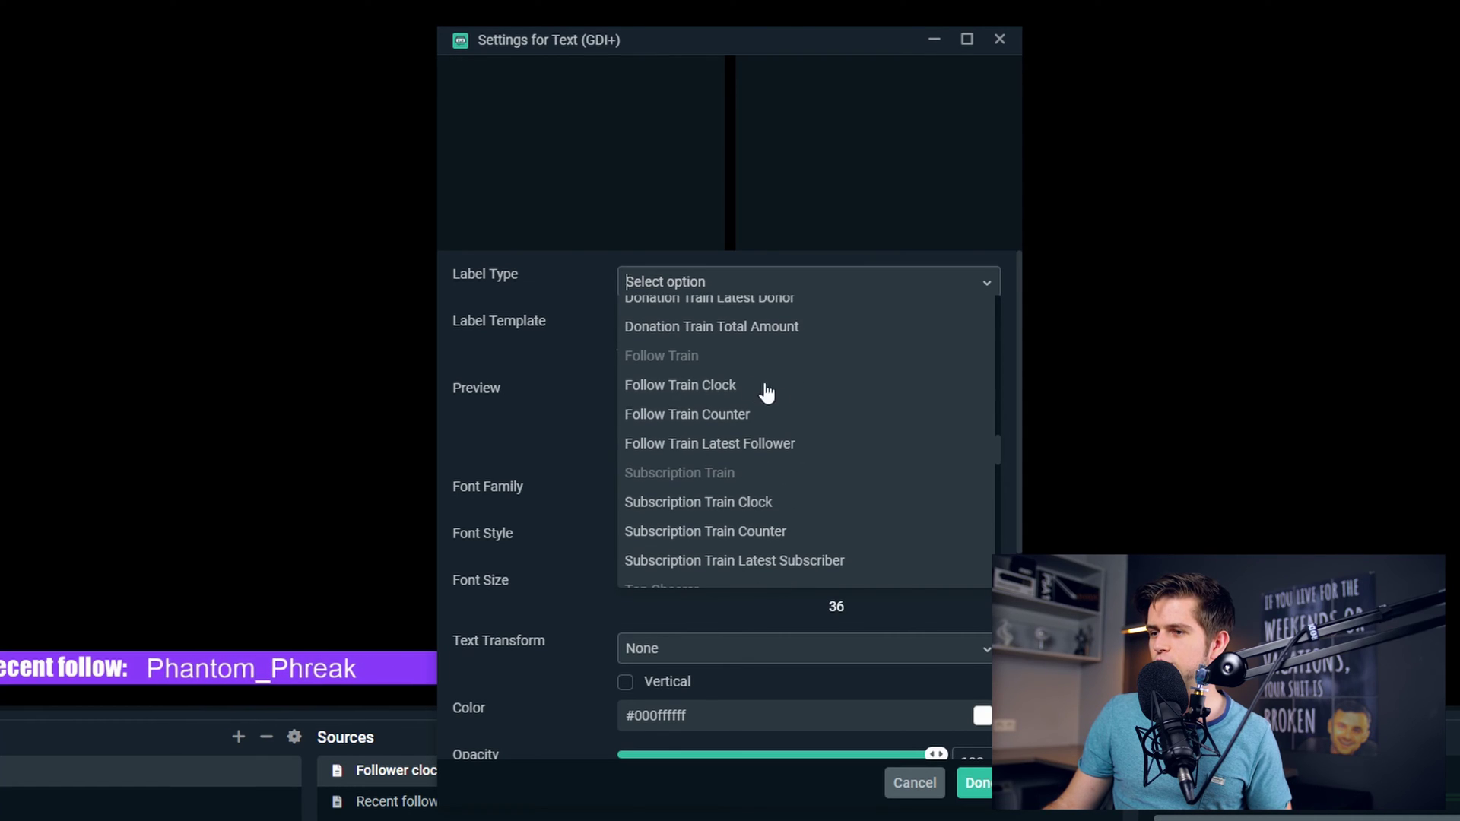
{"action": "left_click", "coordinate": [713, 386]}
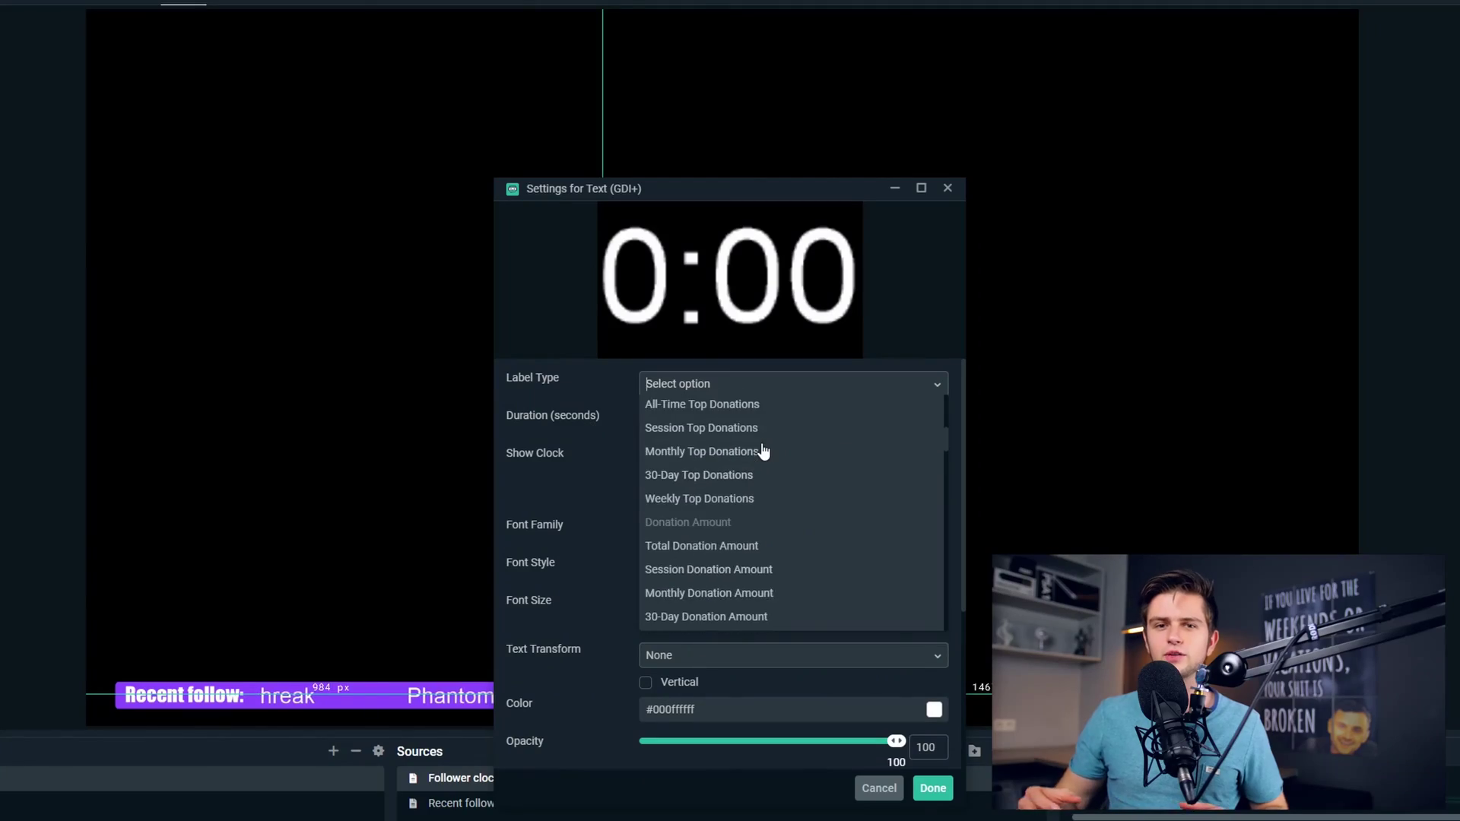
{"action": "scroll", "coordinate": [762, 451], "scroll_direction": "down", "scroll_amount": 10}
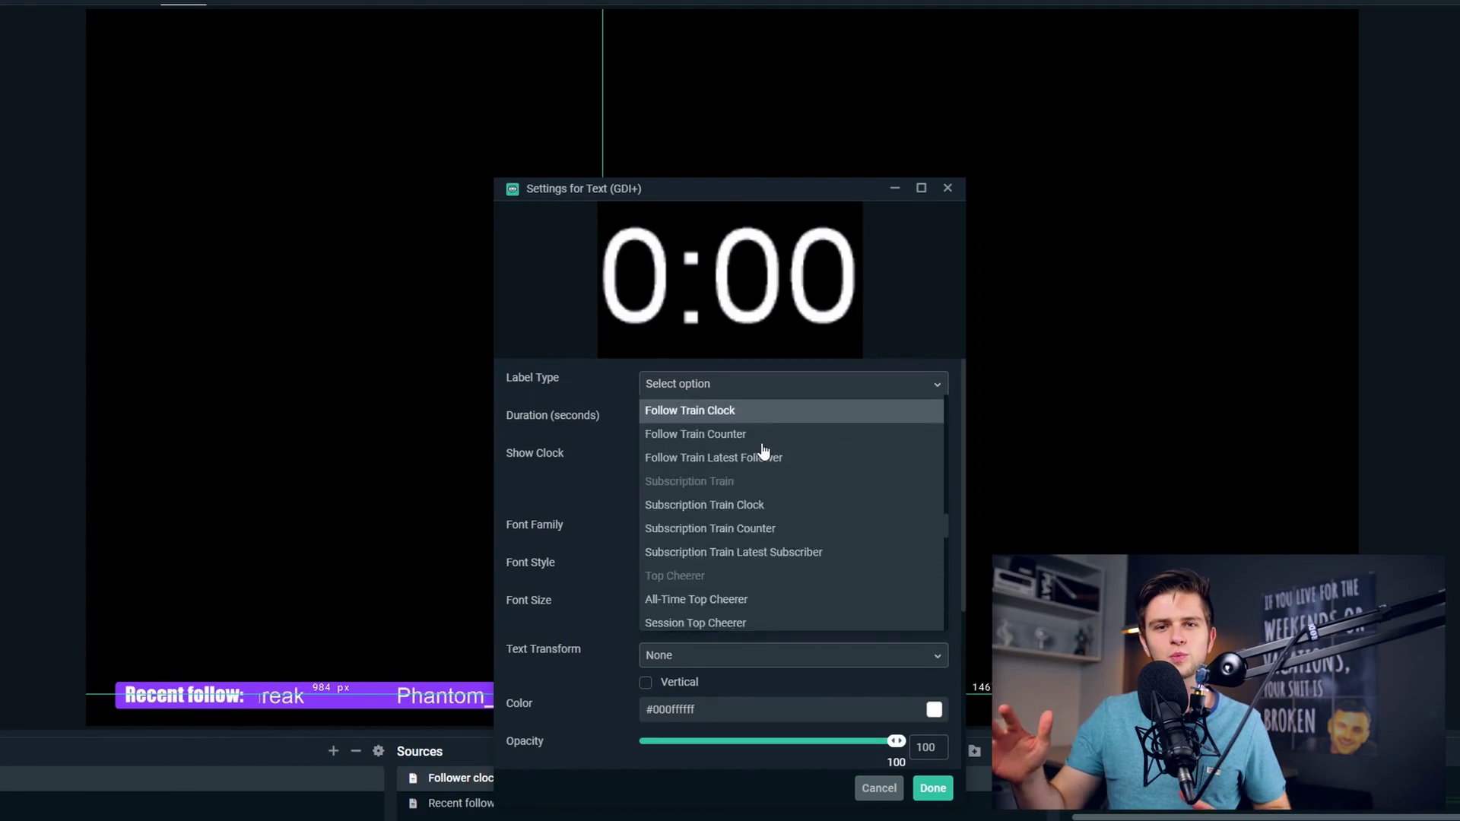
{"action": "scroll", "coordinate": [763, 451], "scroll_direction": "down", "scroll_amount": 10}
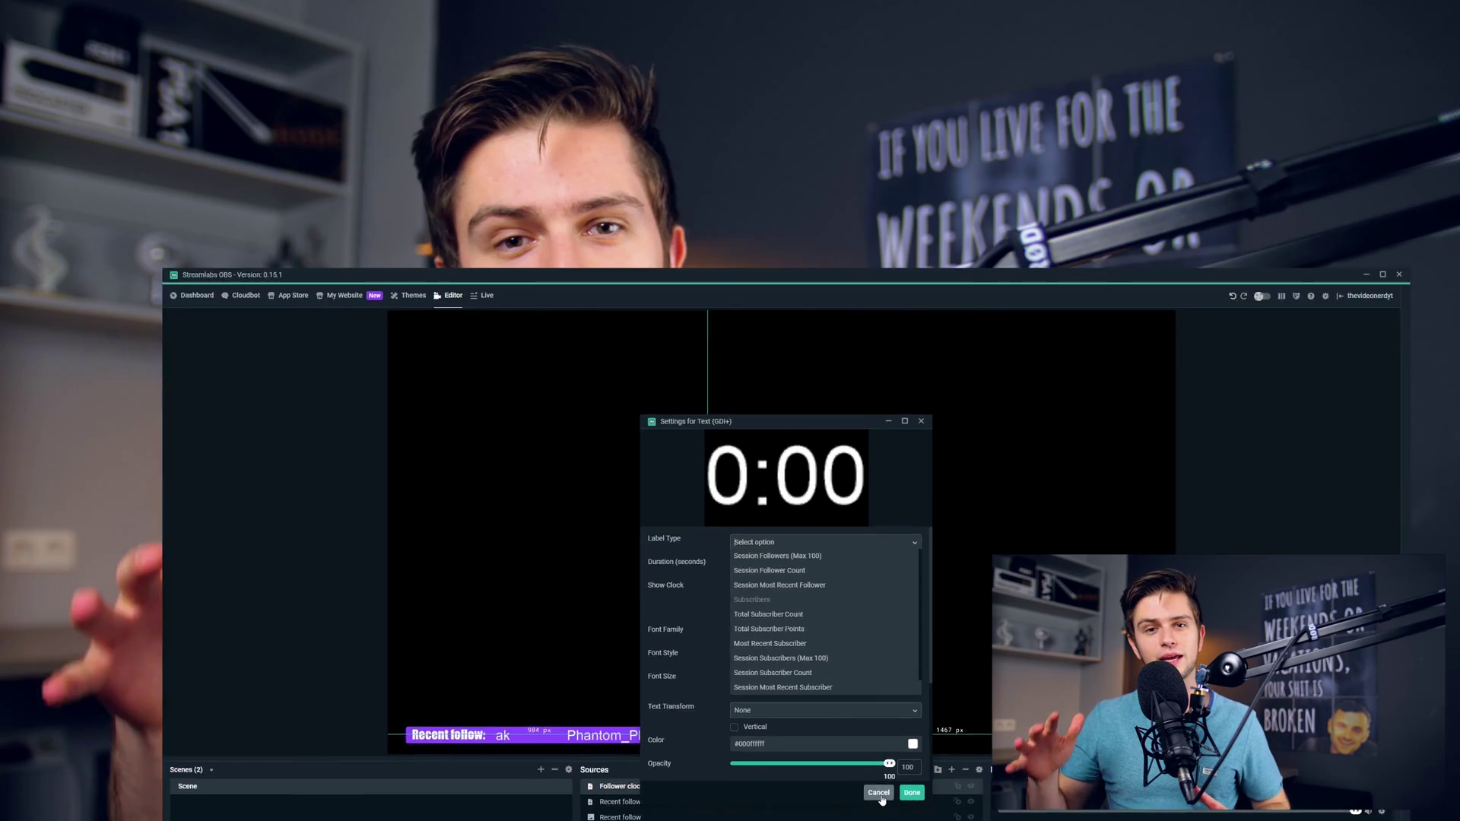